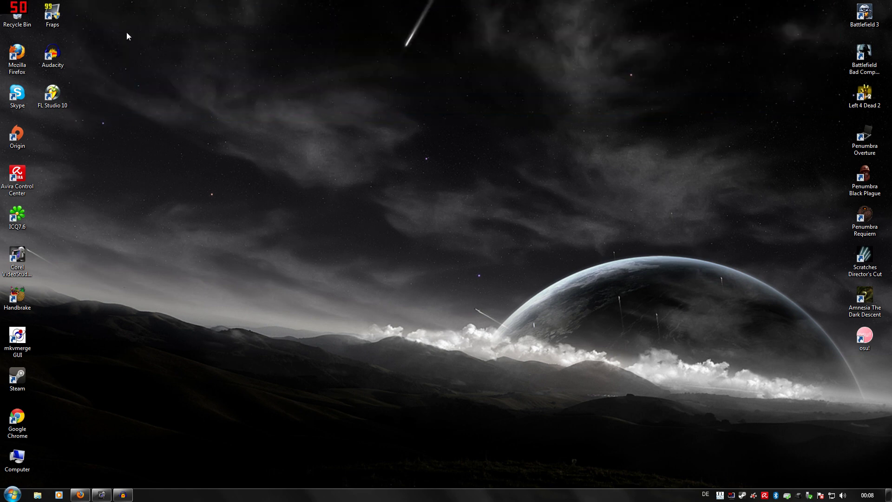
Step: Move the Fraps shortcut to the middle of the desktop
drag(81, 39, 839, 105)
drag(74, 30, 436, 235)
drag(414, 193, 494, 302)
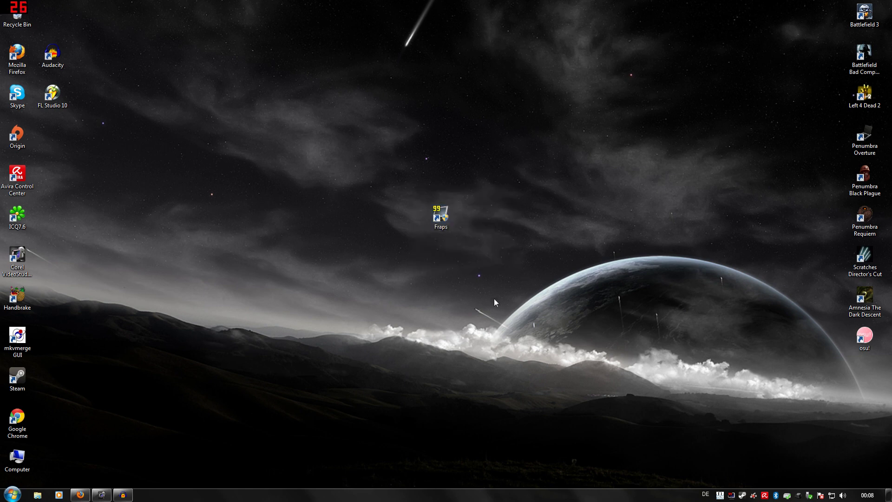
Step: Open the Fraps window to review its movie capture settings, and minimize it
click(720, 496)
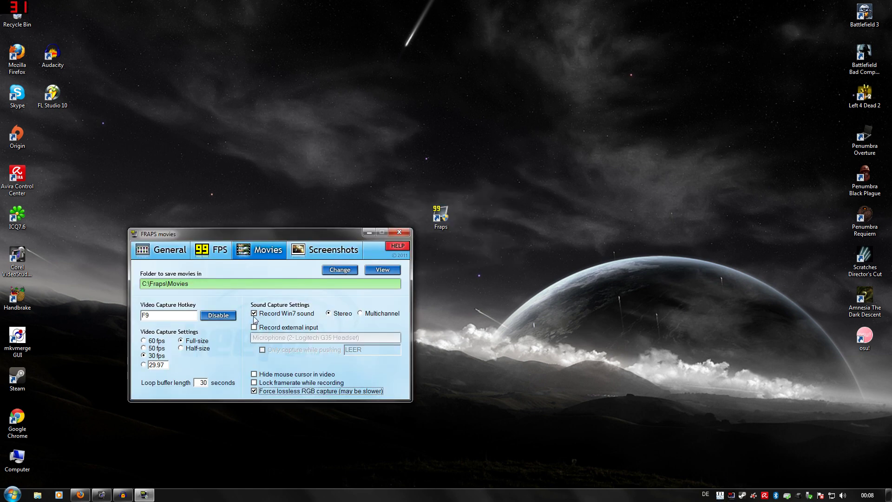
drag(248, 238, 221, 257)
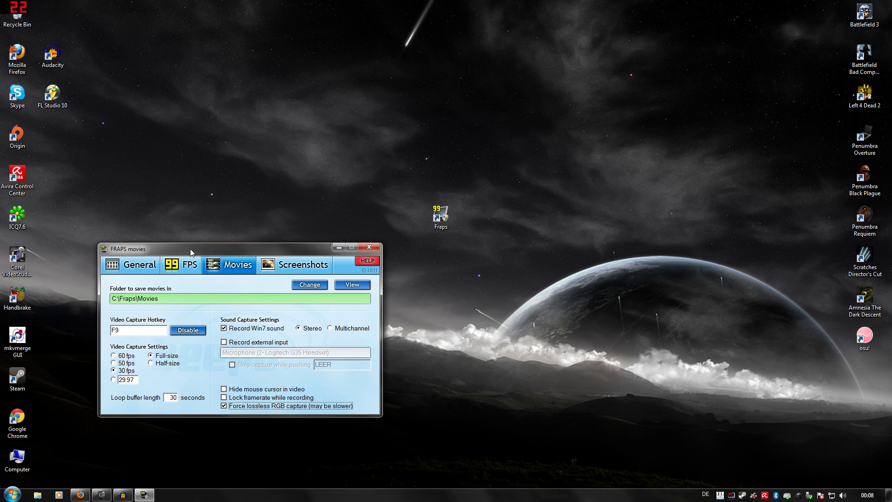
drag(190, 247, 220, 306)
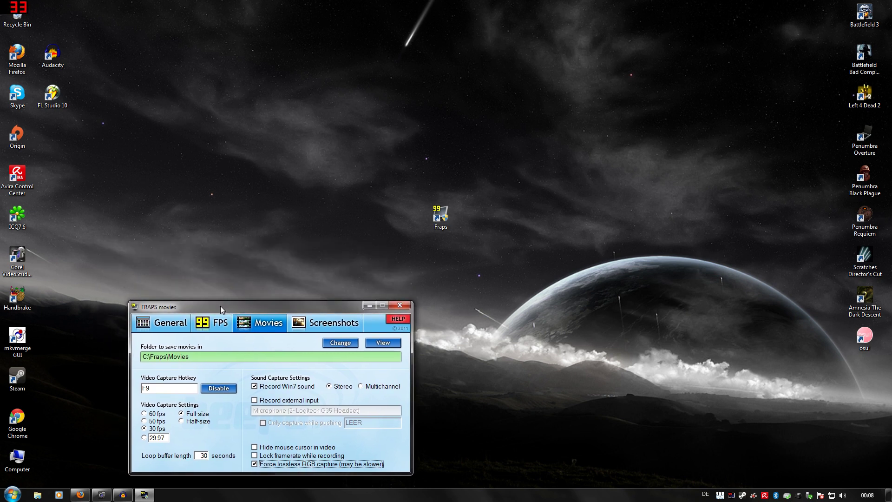
drag(221, 306, 324, 299)
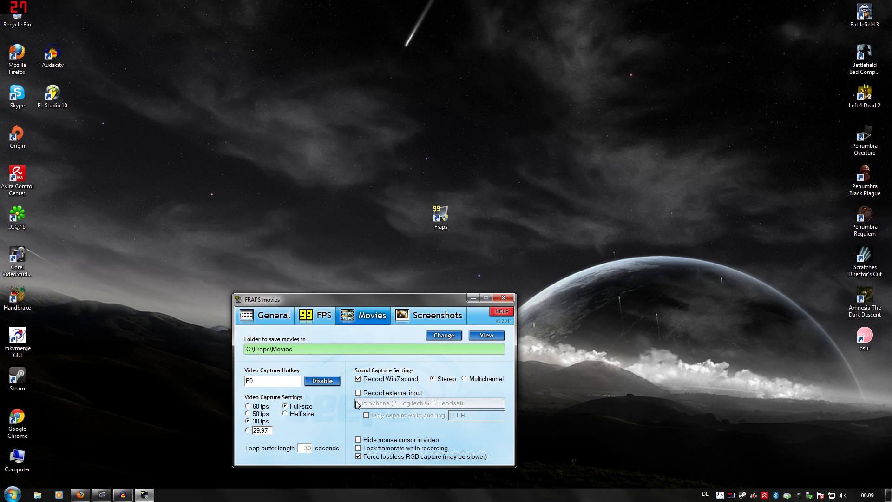
drag(346, 301, 594, 127)
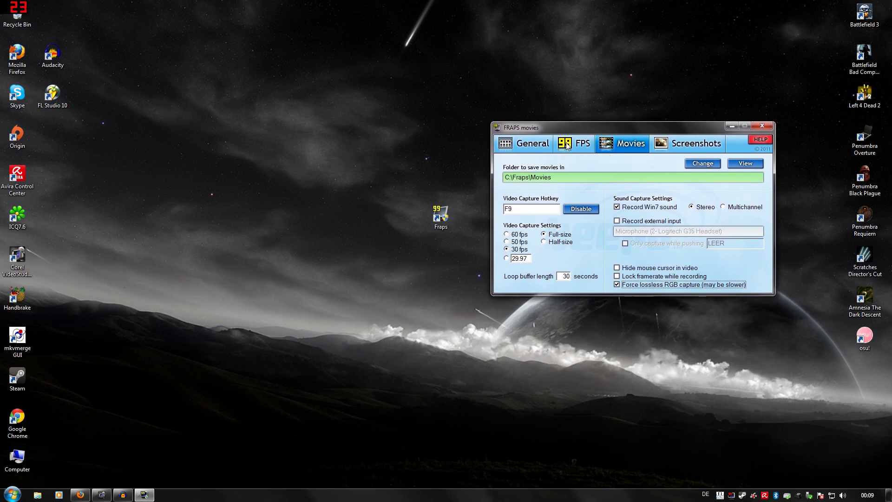
click(732, 126)
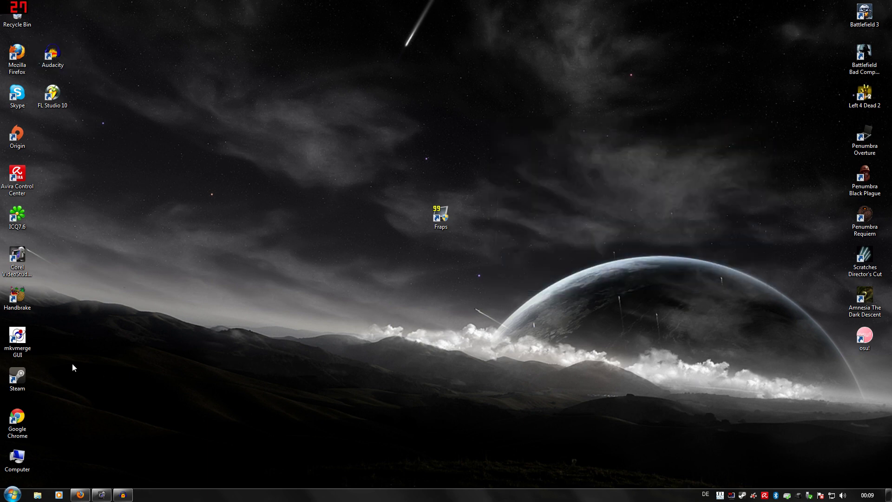
Step: Place the Audacity shortcut beside the Fraps shortcut and briefly check the running Audacity recording
drag(48, 63, 404, 222)
click(123, 495)
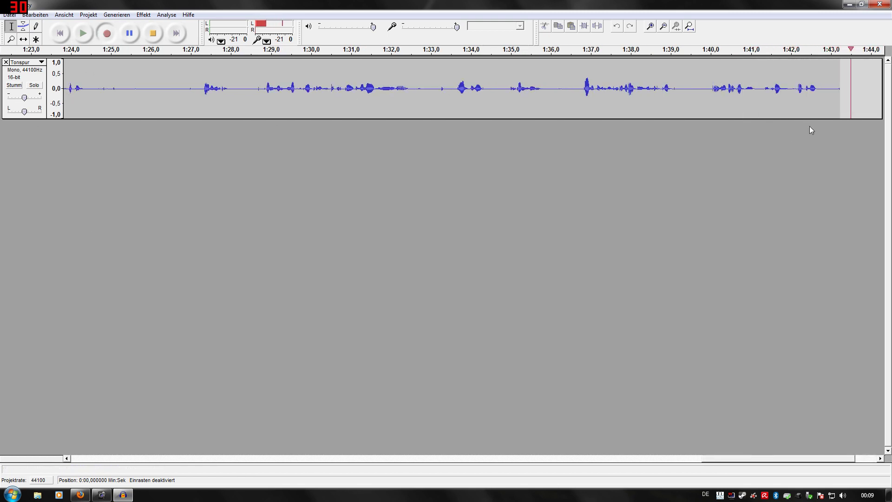
click(850, 6)
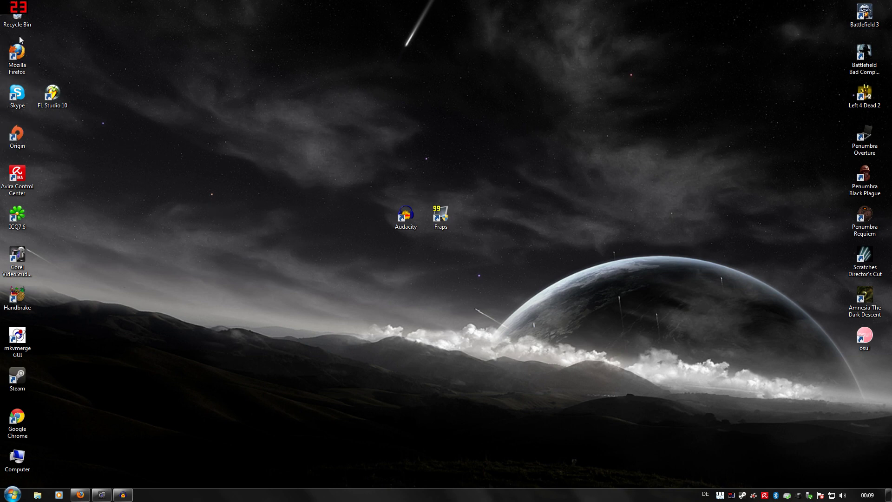
Step: Restore the Test AVI video from the Recycle Bin to the desktop and place it near the desktop's upper edge, close to the game shortcuts
double_click(17, 16)
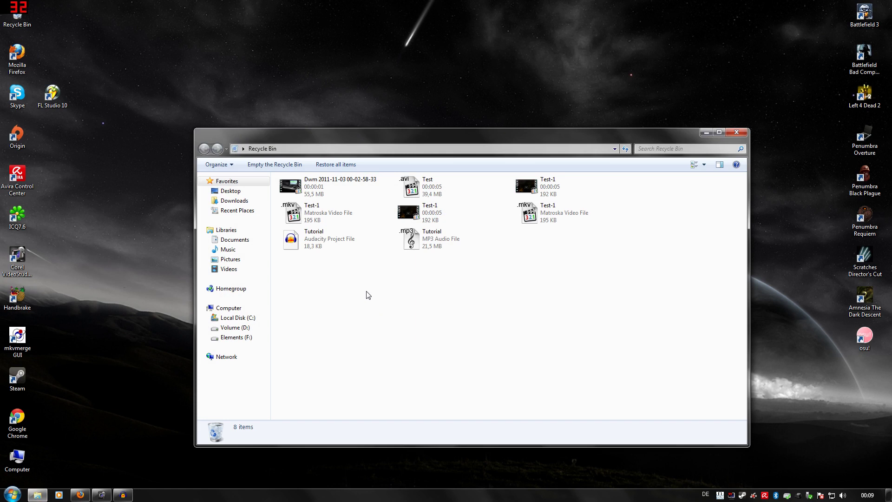
click(318, 222)
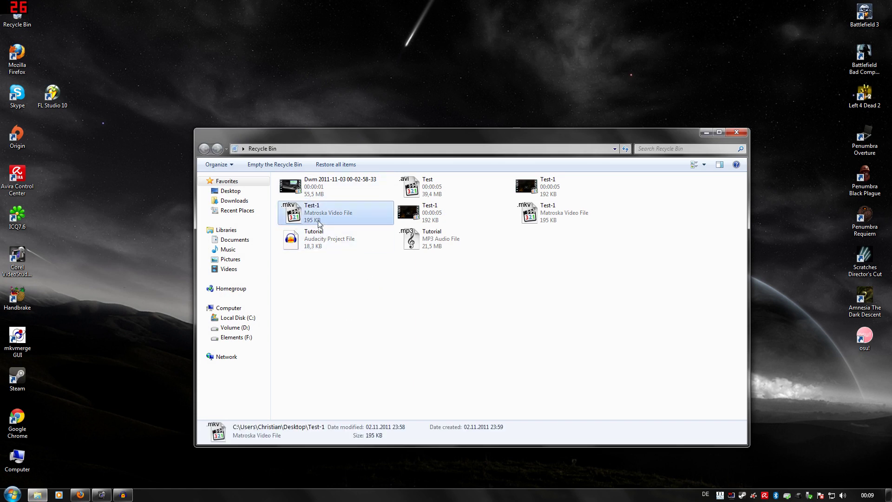
click(381, 297)
drag(403, 139, 319, 143)
click(341, 225)
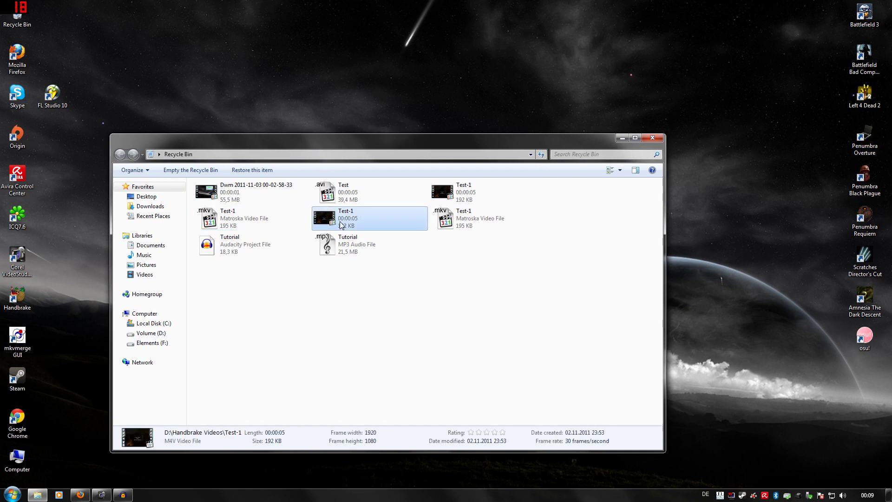
click(393, 307)
click(344, 228)
click(218, 213)
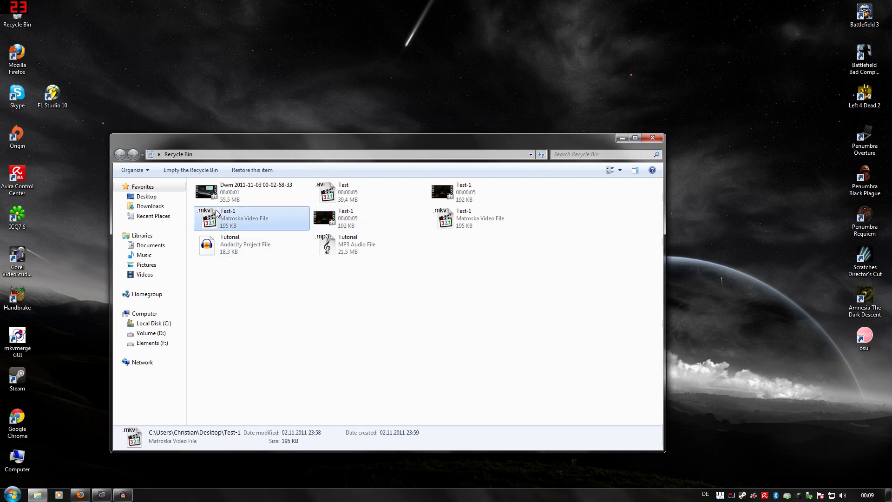
drag(370, 191, 423, 116)
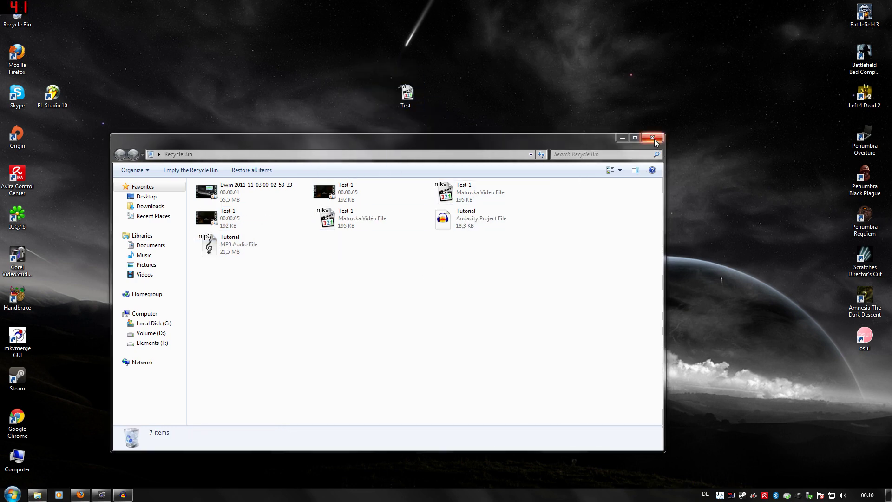
click(652, 138)
drag(392, 98, 706, 41)
click(644, 122)
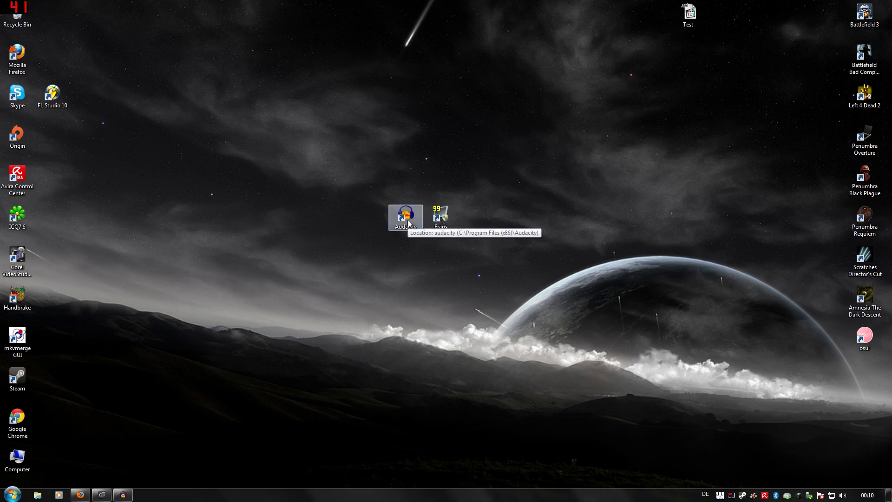
Step: Review Audacity's available effects and its file export options, and minimize the window
click(124, 496)
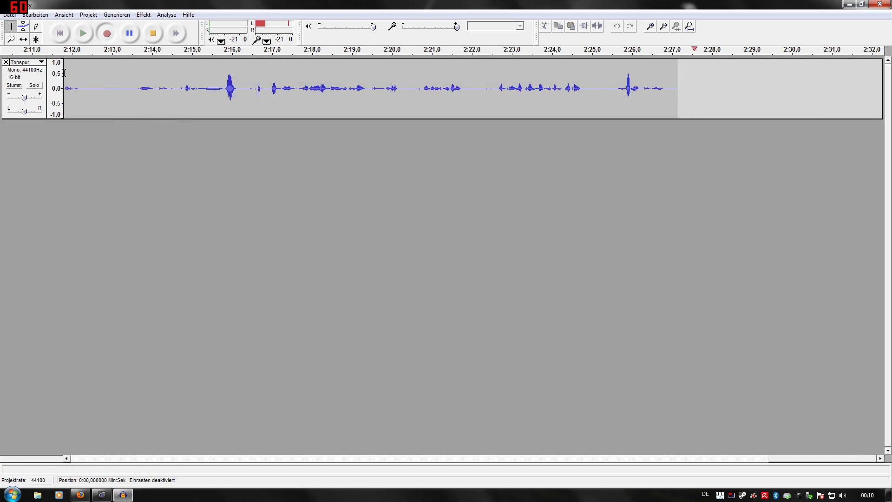
click(136, 16)
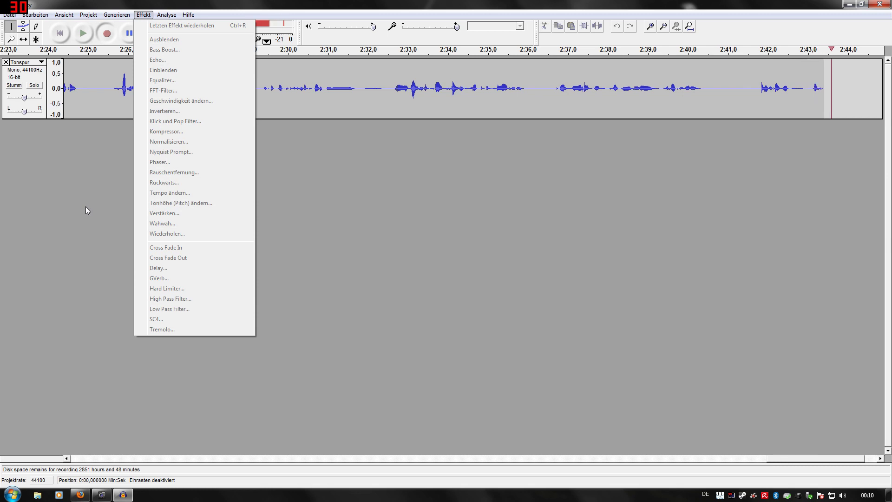
click(51, 35)
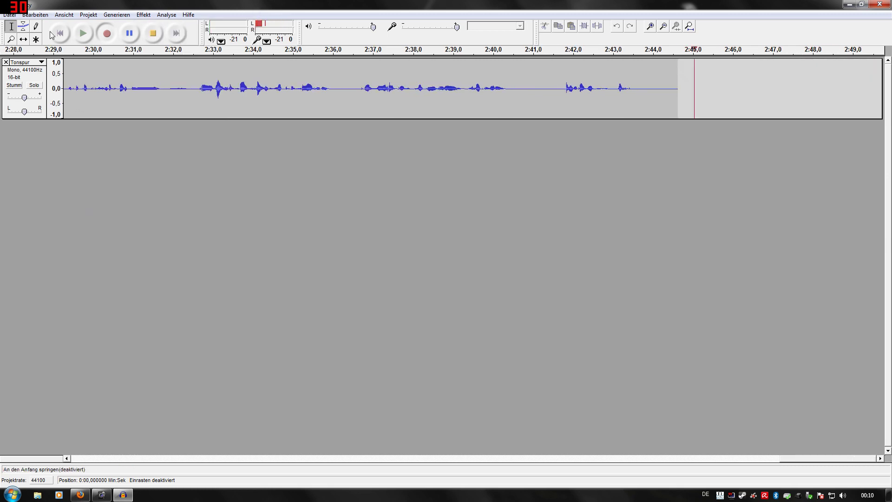
click(10, 15)
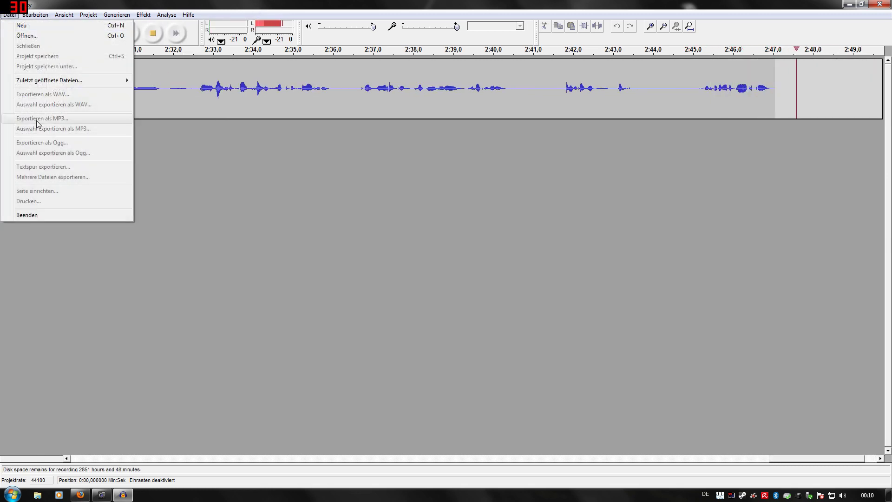
key(Escape)
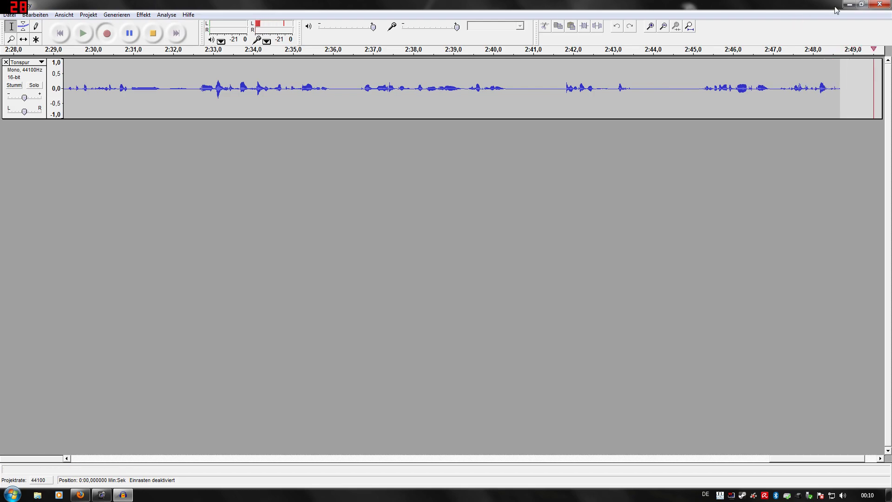
click(849, 4)
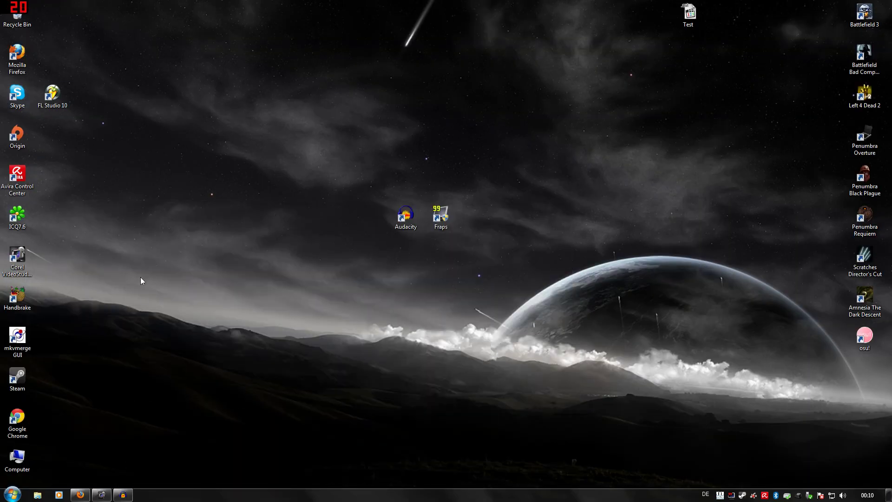
Step: Line up the Corel VideoStudio, Handbrake and mkvmerge GUI shortcuts in one row with Audacity and Fraps
drag(15, 259, 215, 244)
drag(326, 216, 362, 212)
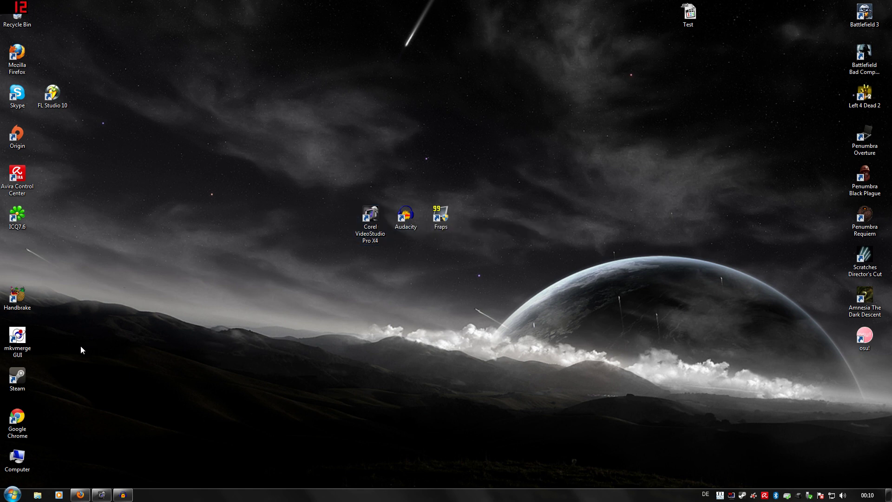
drag(10, 299, 328, 220)
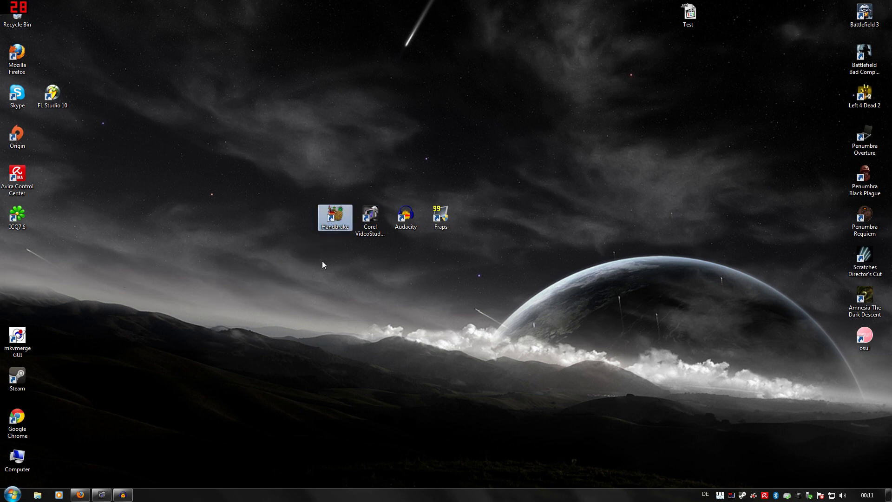
click(334, 267)
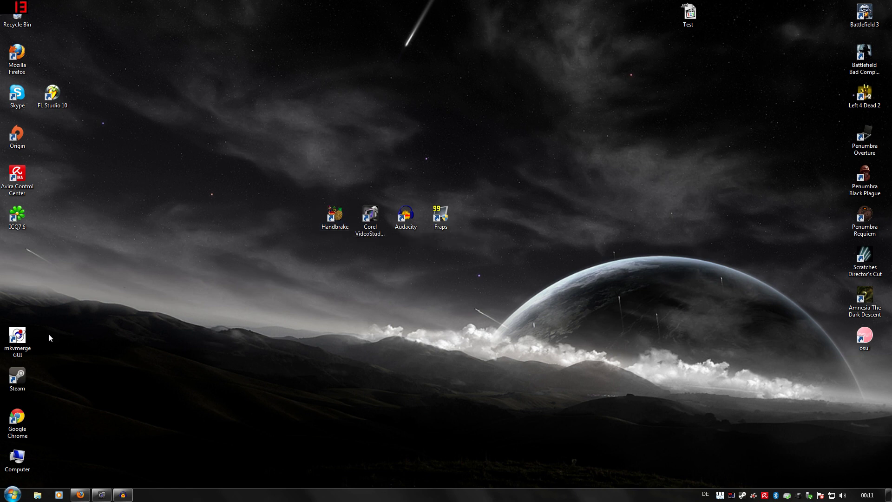
drag(16, 339, 295, 219)
click(319, 290)
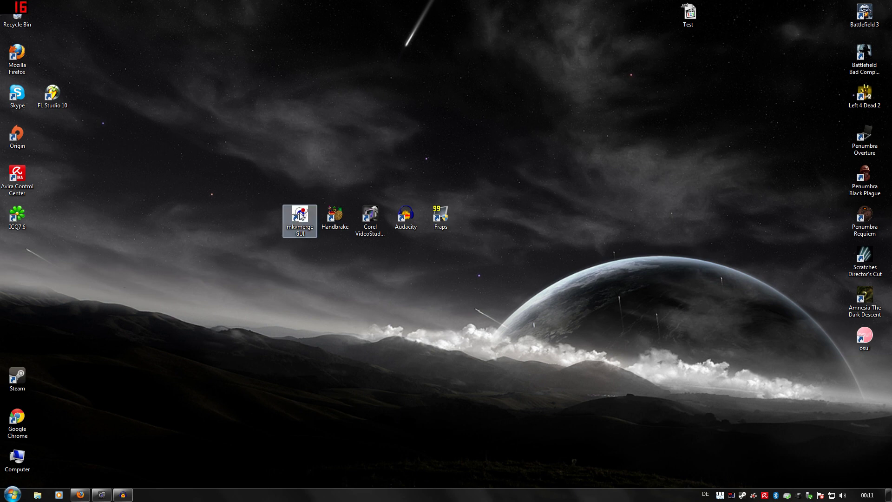
drag(271, 186, 321, 263)
click(286, 302)
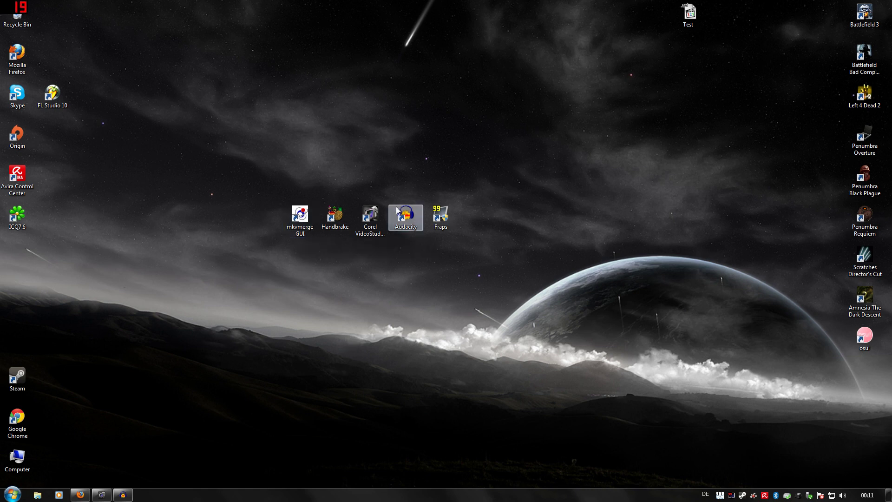
Step: In Corel VideoStudio Pro X4, delete the library folder NEU2 and add a new folder named Test
double_click(367, 226)
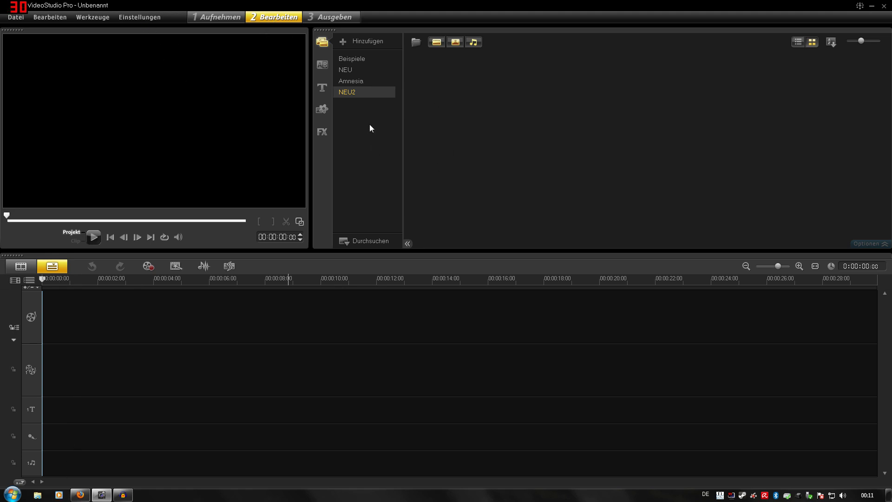
right_click(344, 91)
click(367, 108)
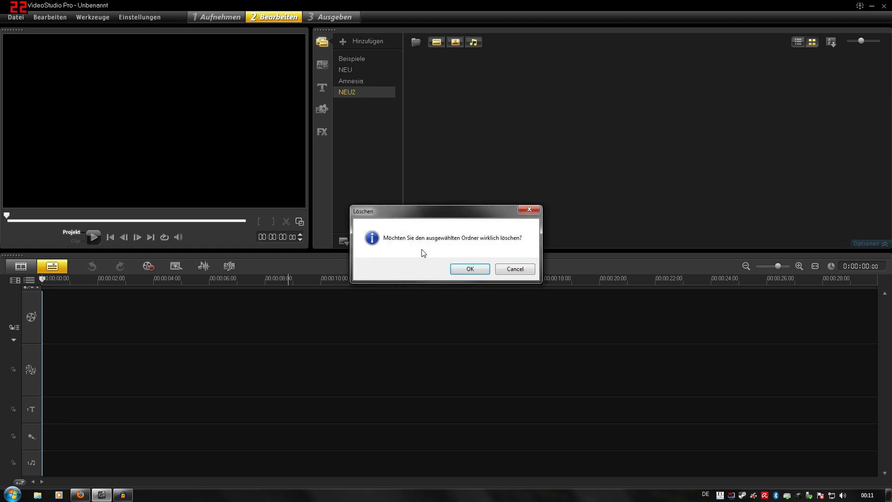
click(471, 270)
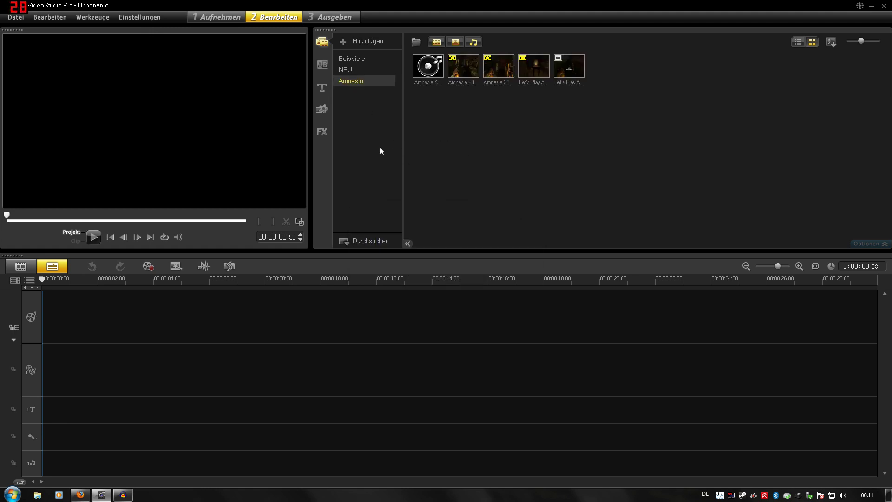
click(359, 43)
text(NEU)
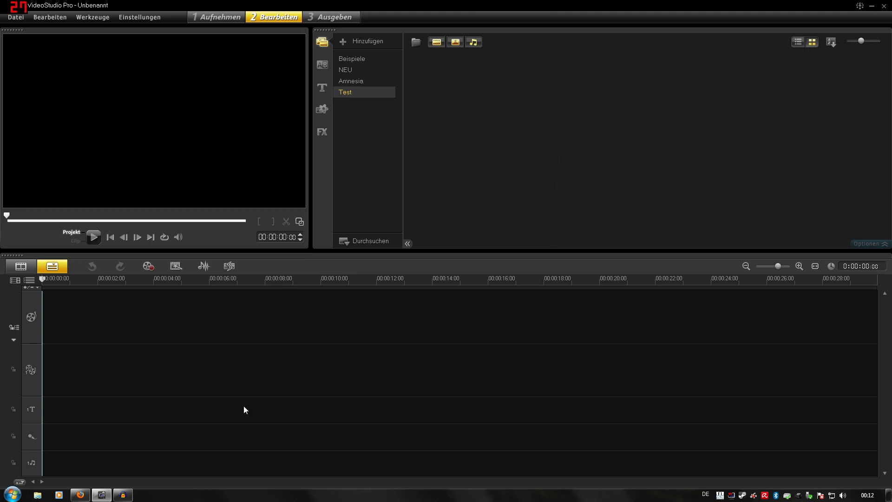
Step: Import the Test.avi video from the desktop into the Test library folder and play the clip in the preview
click(38, 495)
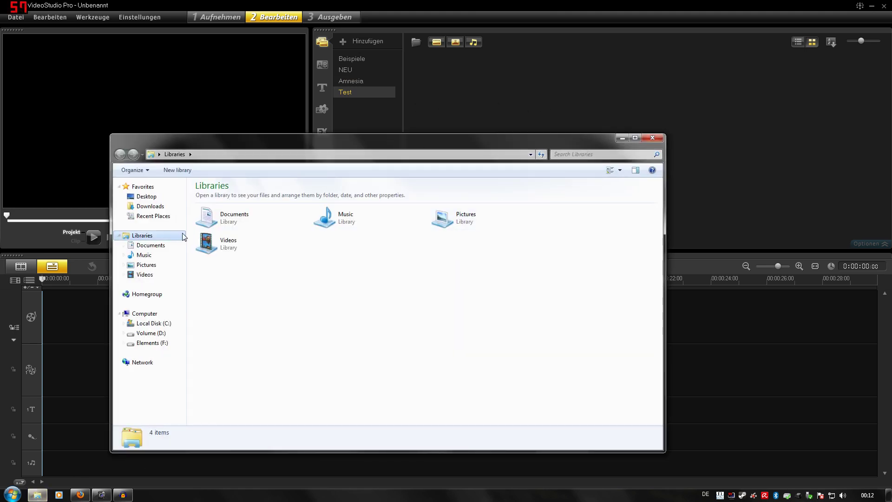
click(146, 196)
drag(206, 141, 102, 136)
scroll(556, 285, down, 2)
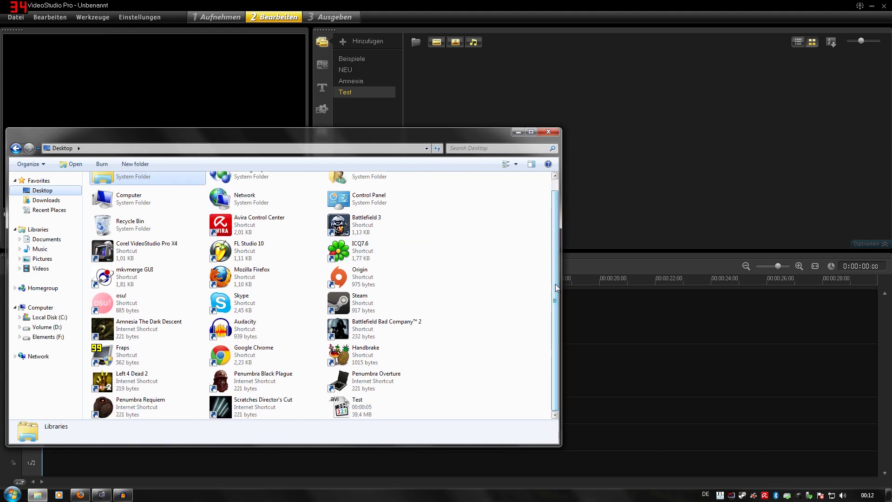
drag(362, 410, 646, 104)
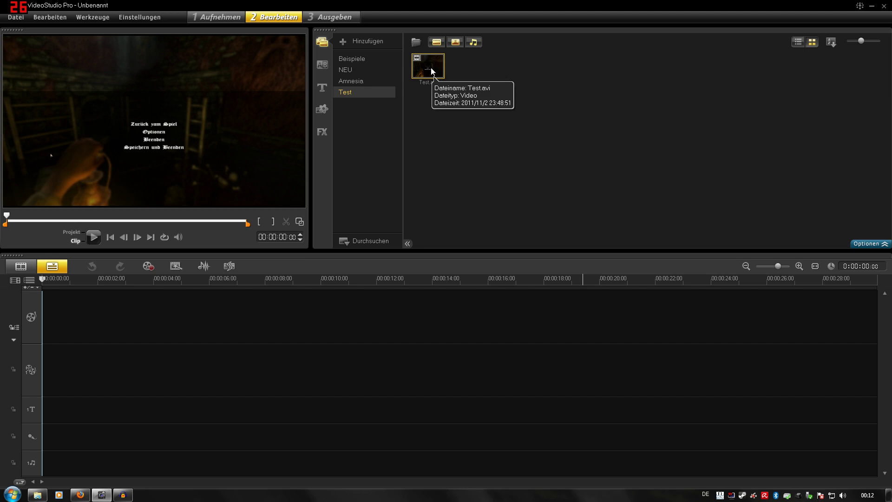
click(93, 237)
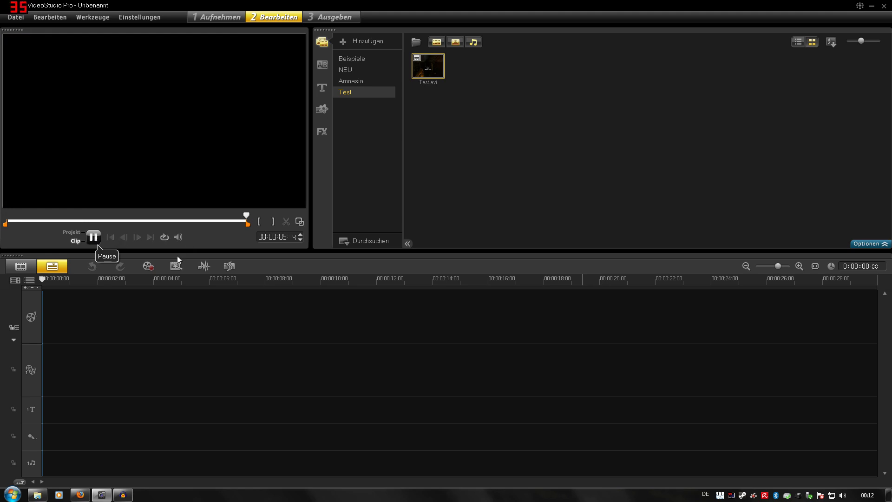
mouse_move(37, 495)
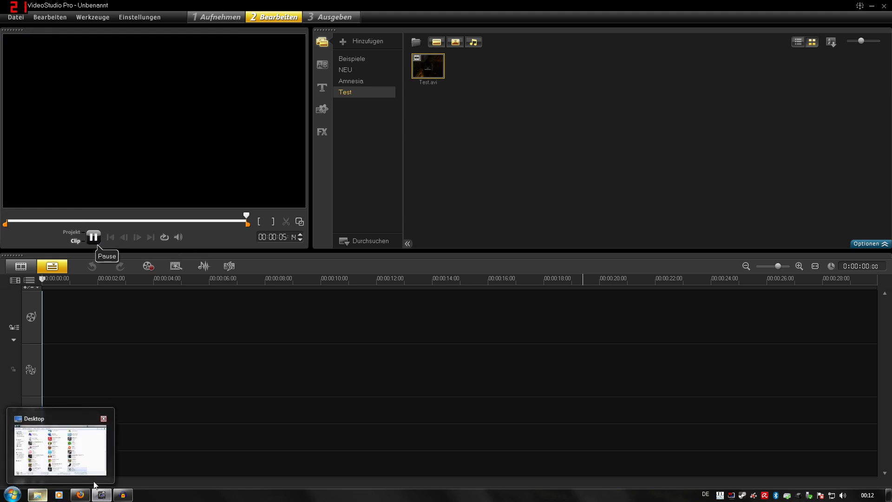
Step: Place the Test.avi clip from the Test library folder at the start of the video track
click(61, 449)
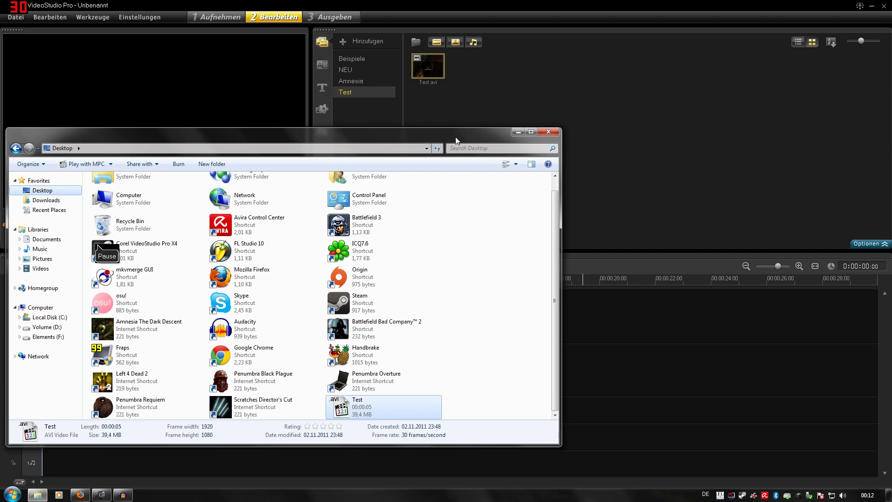
click(518, 132)
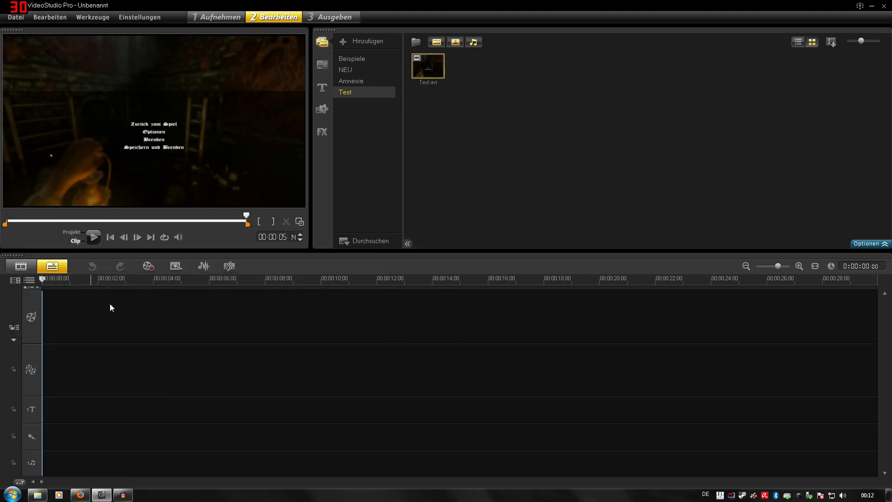
drag(426, 67, 135, 325)
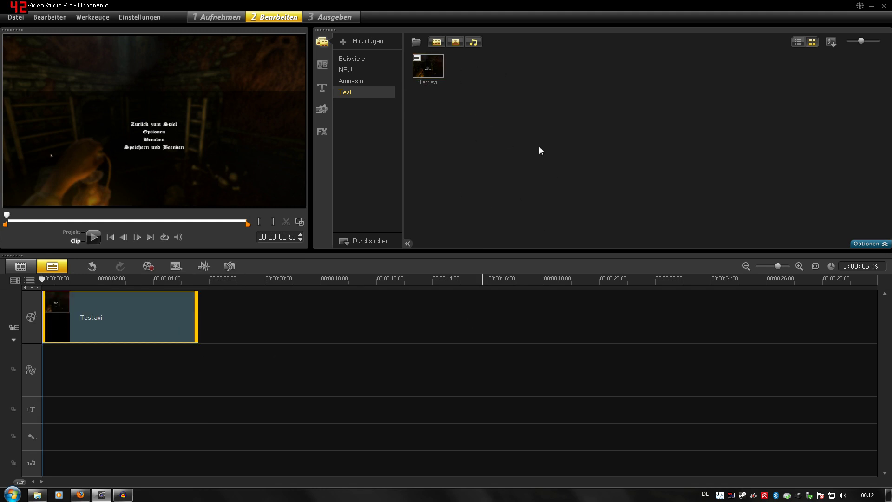
Step: Add the Amnesia Komments MP3 from the Documents library to the start of the voice track
mouse_move(36, 496)
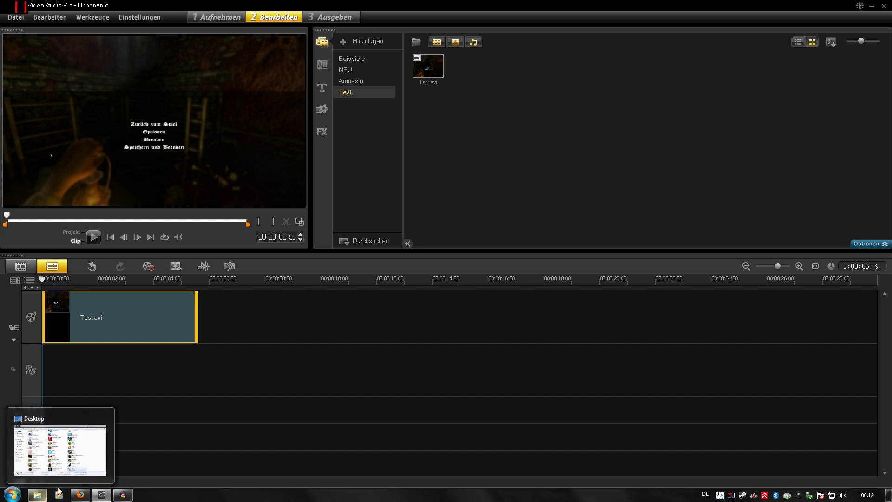
click(36, 496)
drag(204, 135, 675, 63)
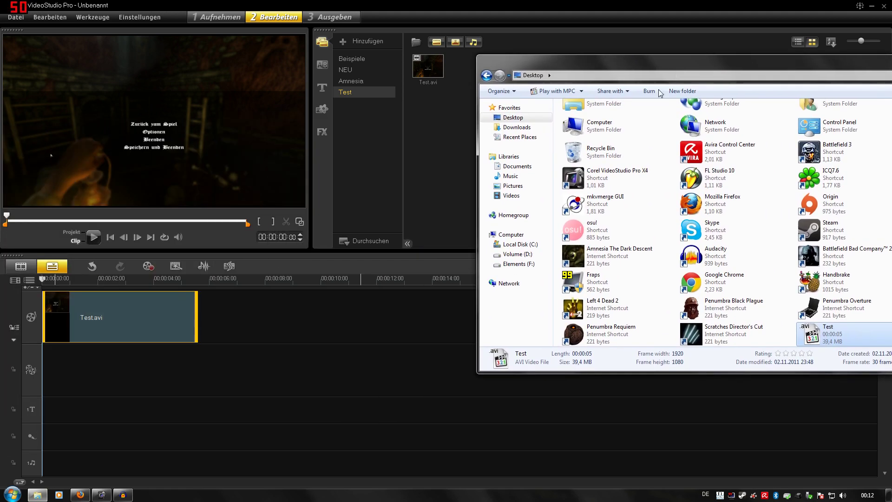
click(515, 166)
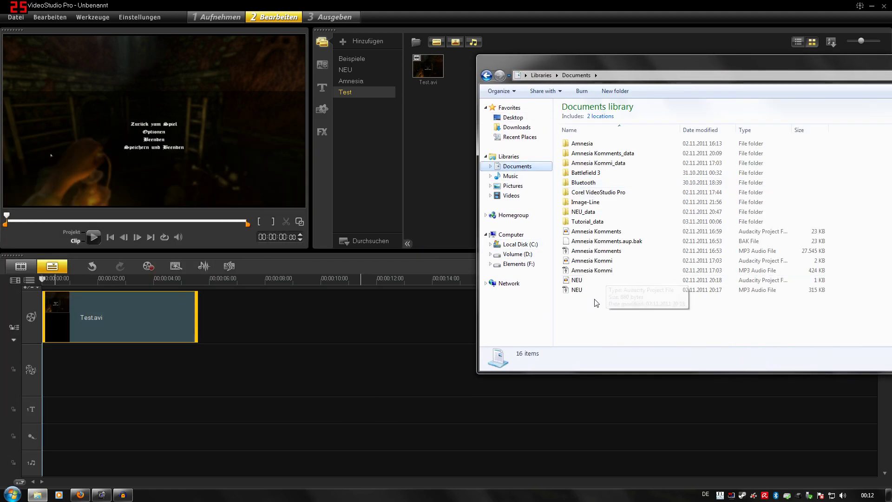
drag(604, 251, 44, 439)
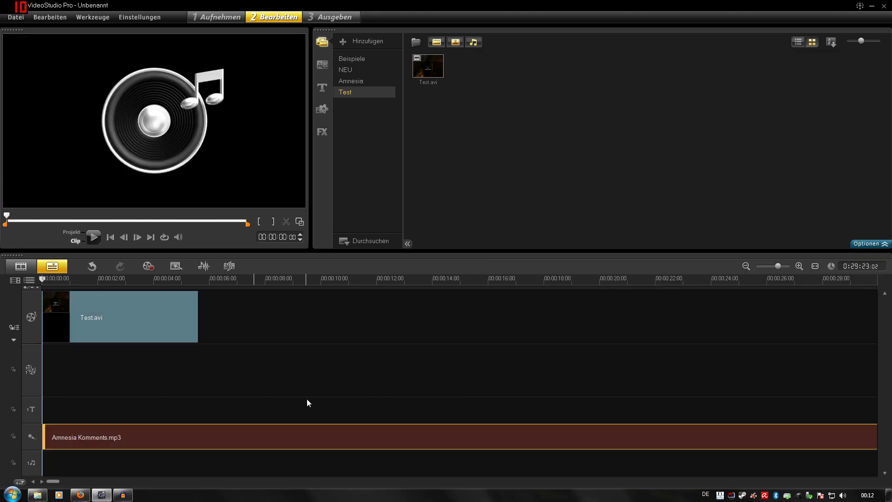
mouse_move(119, 437)
mouse_down()
mouse_move(191, 441)
mouse_move(119, 437)
mouse_up()
Step: Split the Amnesia Komments audio at 00:00:01:04 and delete the short piece before the cut
click(75, 367)
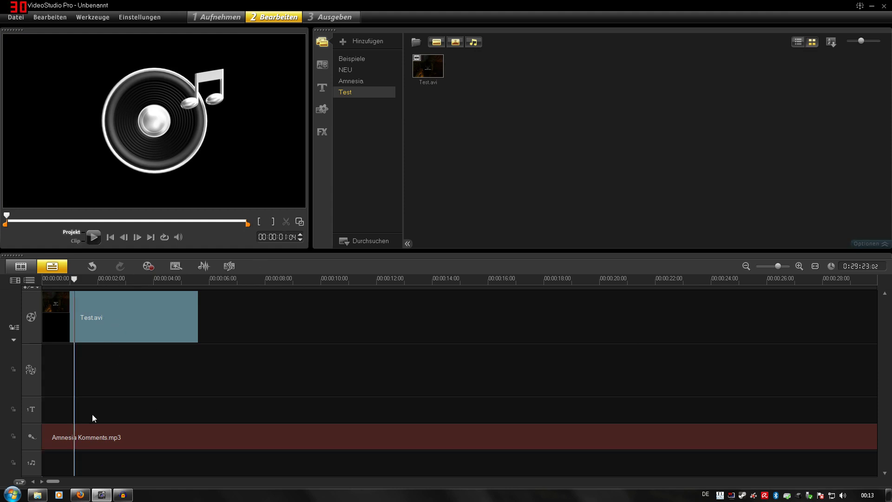
click(80, 433)
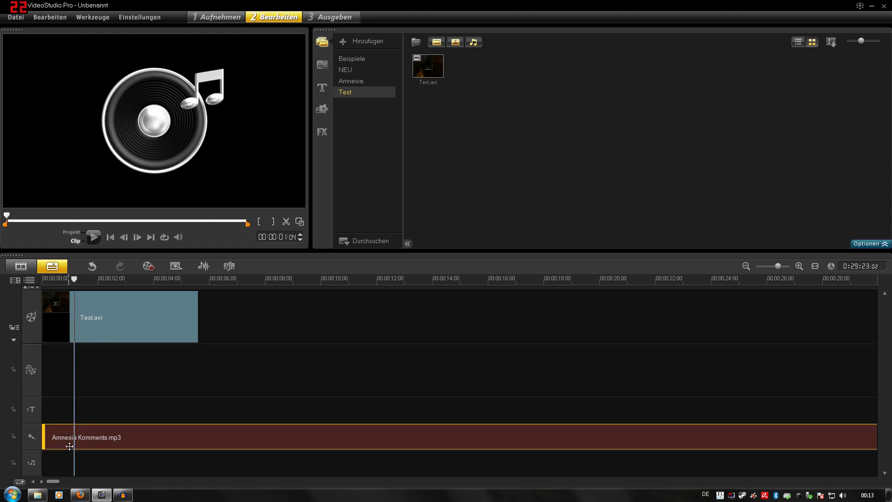
click(286, 224)
click(62, 432)
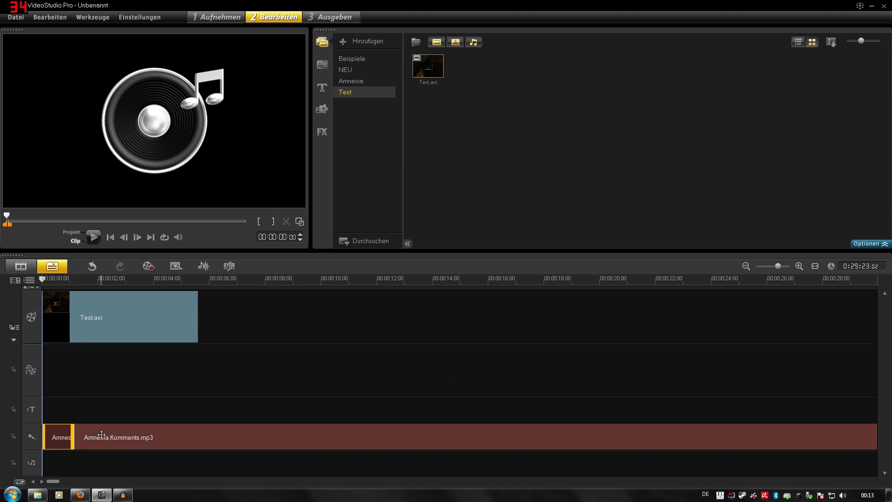
key(Delete)
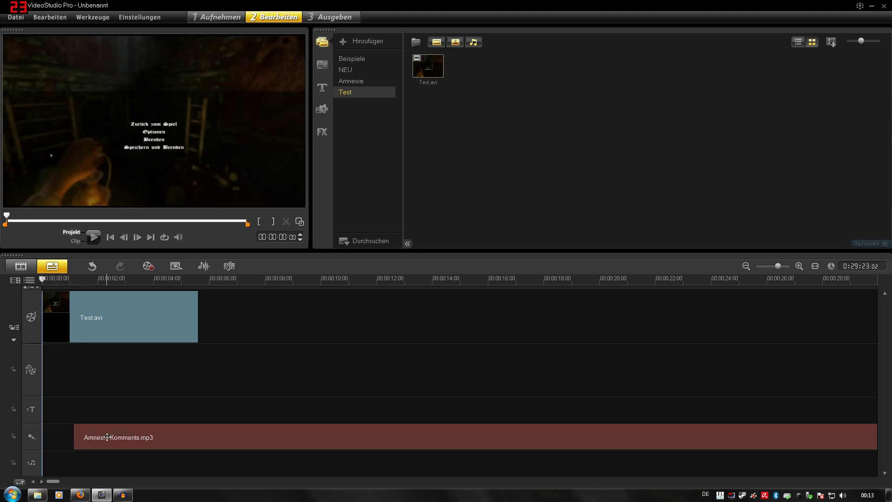
Step: Move the remaining Amnesia Komments audio to the start of the timeline, and delete it from the voice track
click(92, 441)
click(77, 441)
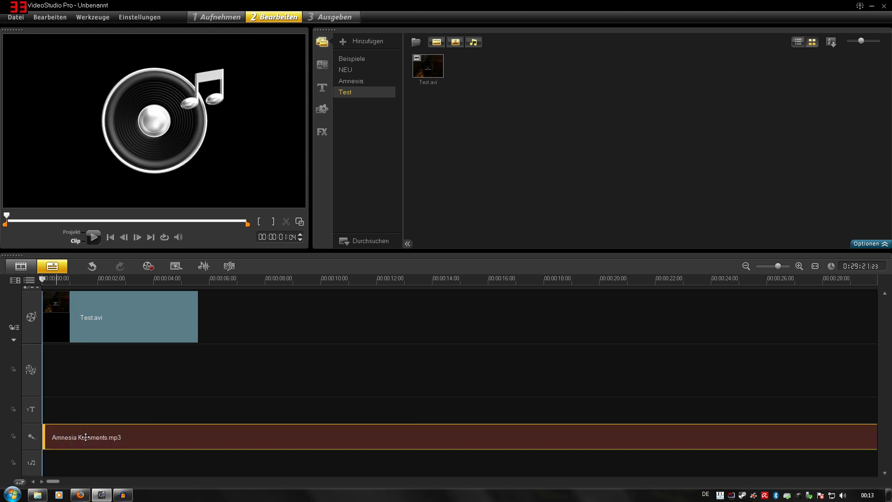
drag(114, 437, 84, 437)
key(Delete)
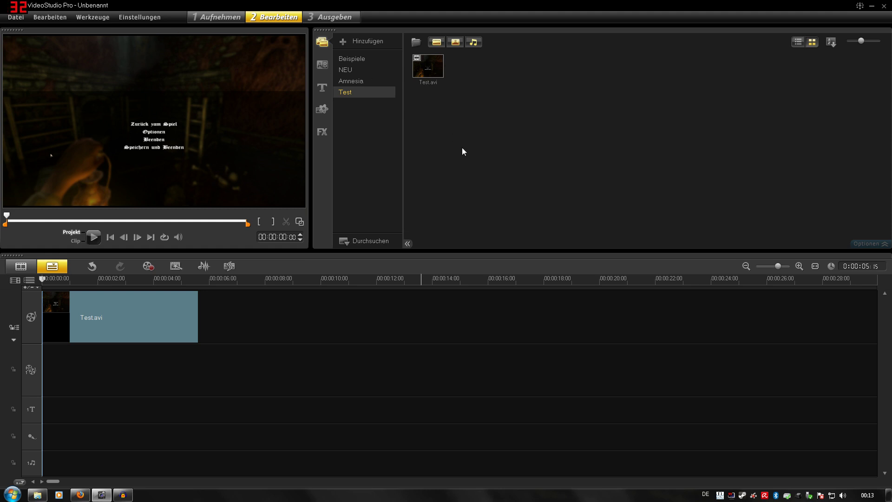
Step: Open the movie template manager (Filmerstellungsvorlagen-Manager) and delete the 1080p template
click(137, 16)
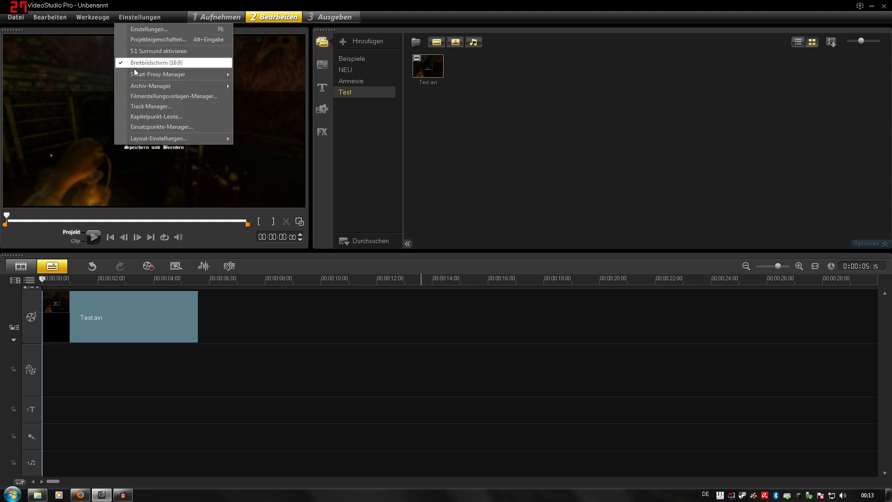
click(180, 97)
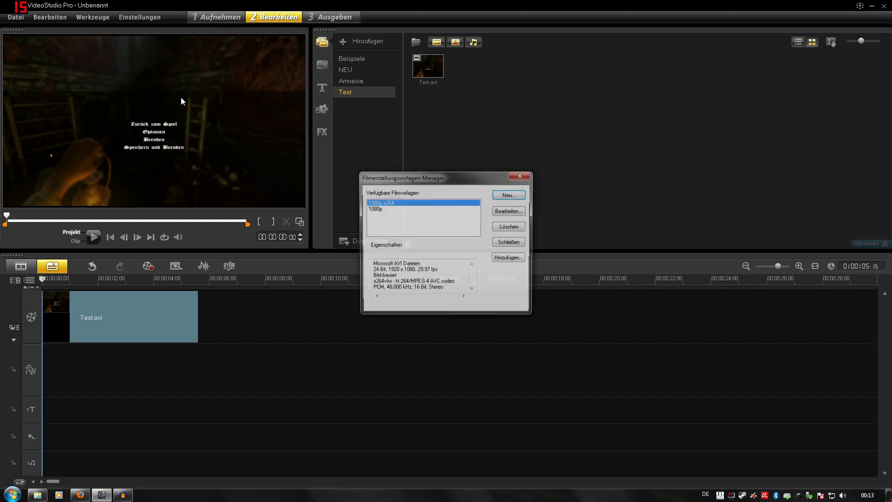
click(380, 210)
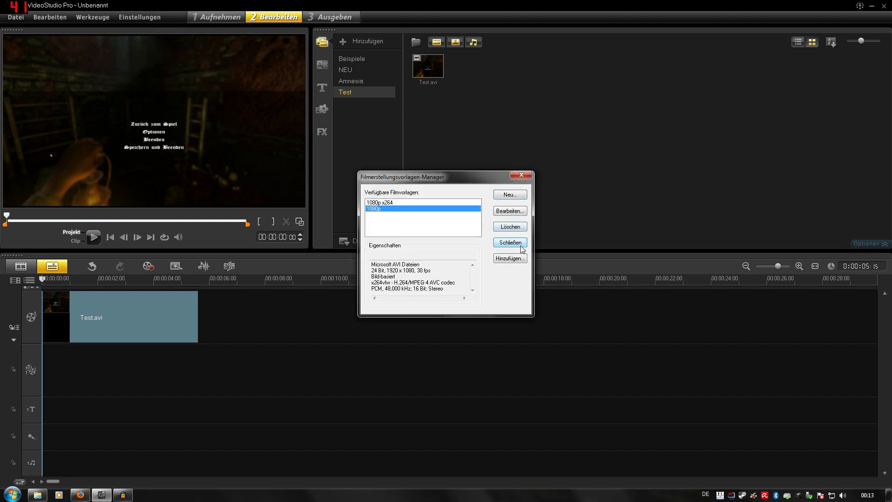
click(506, 228)
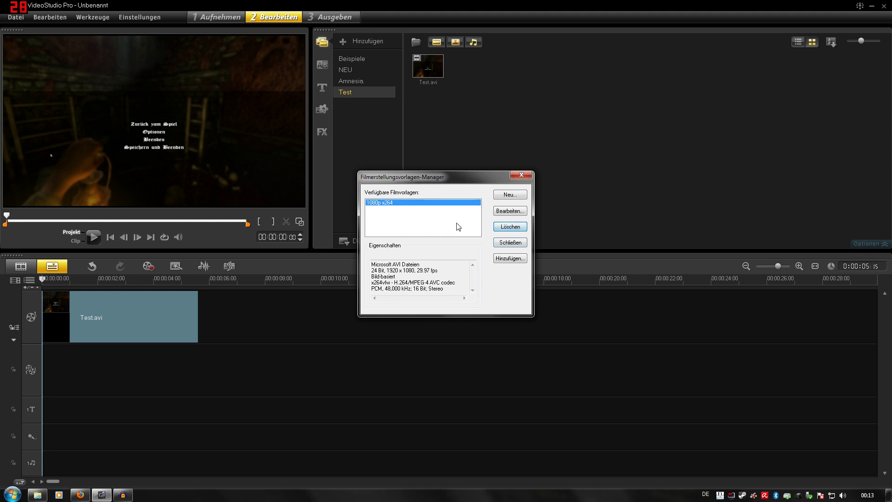
Step: Create a new movie template in Microsoft AVI format named 1080p FullHD
click(502, 198)
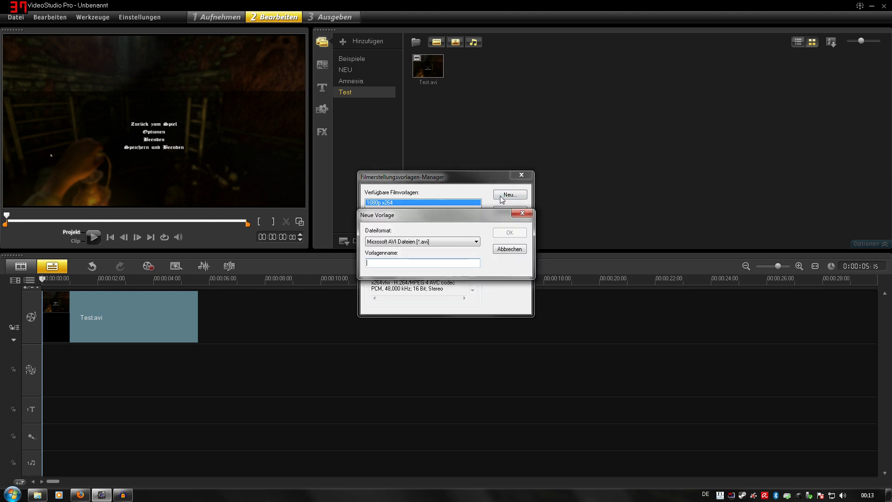
text(1080p)
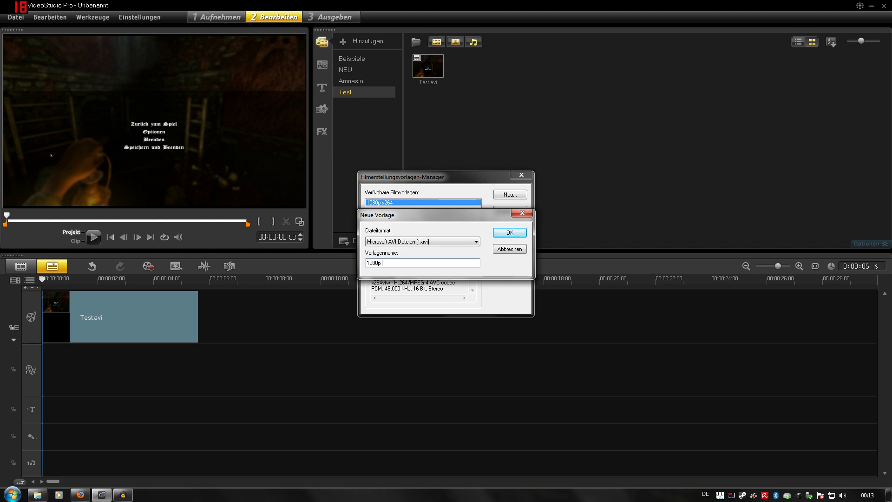
key(Return)
drag(428, 162, 576, 77)
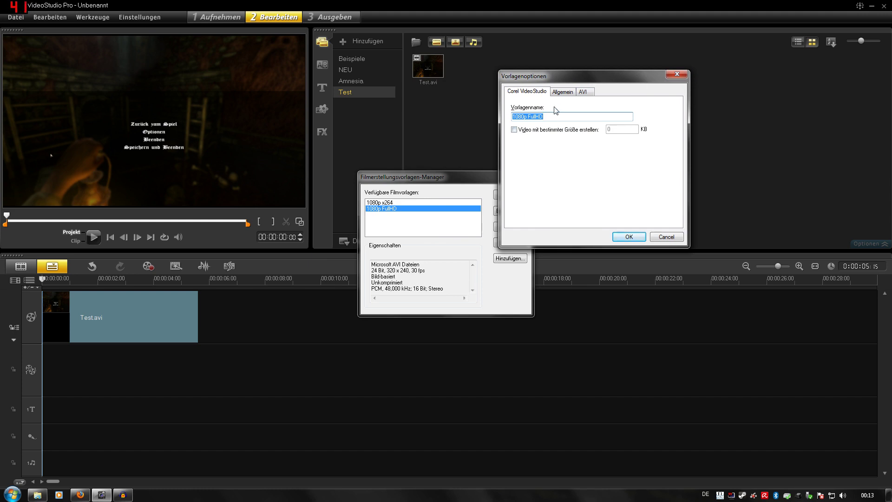
Step: Examine the new template's general options for data track, frame rate and frame type
click(562, 92)
drag(587, 77, 650, 69)
click(647, 97)
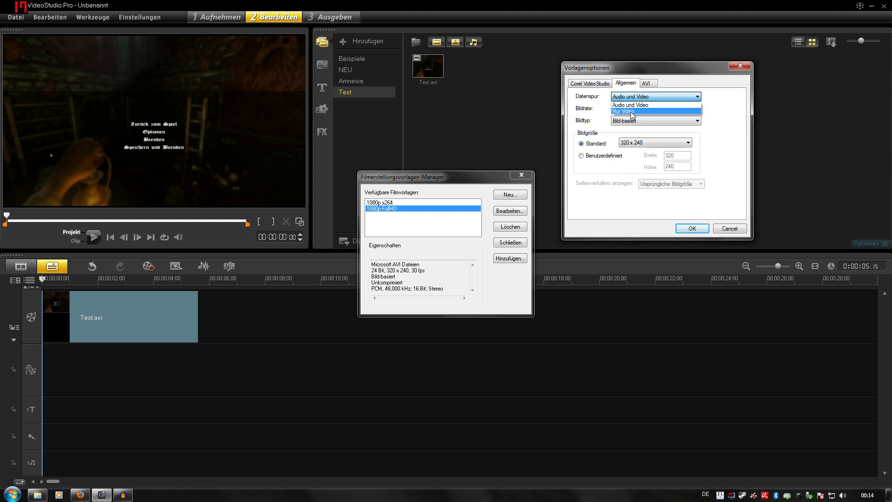
key(Escape)
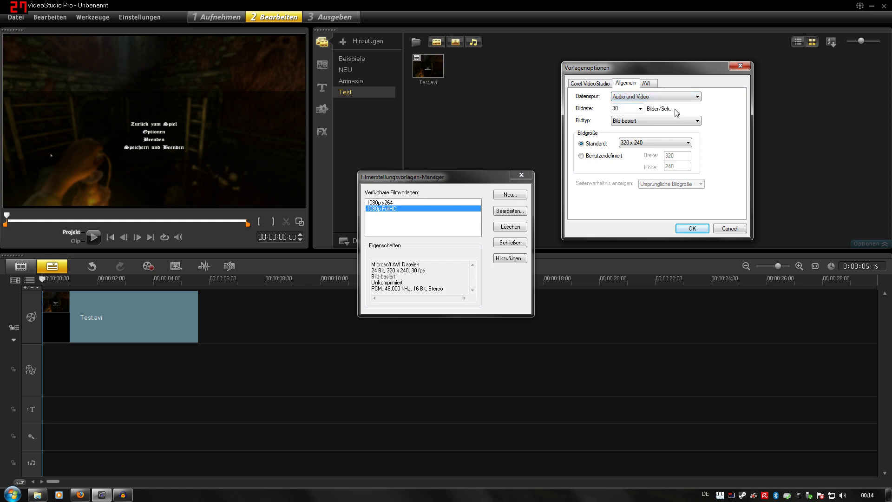
click(641, 110)
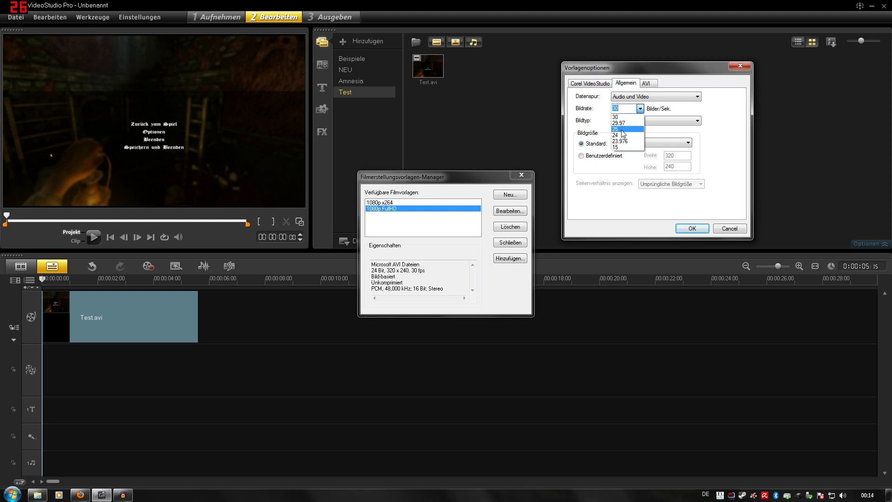
click(632, 70)
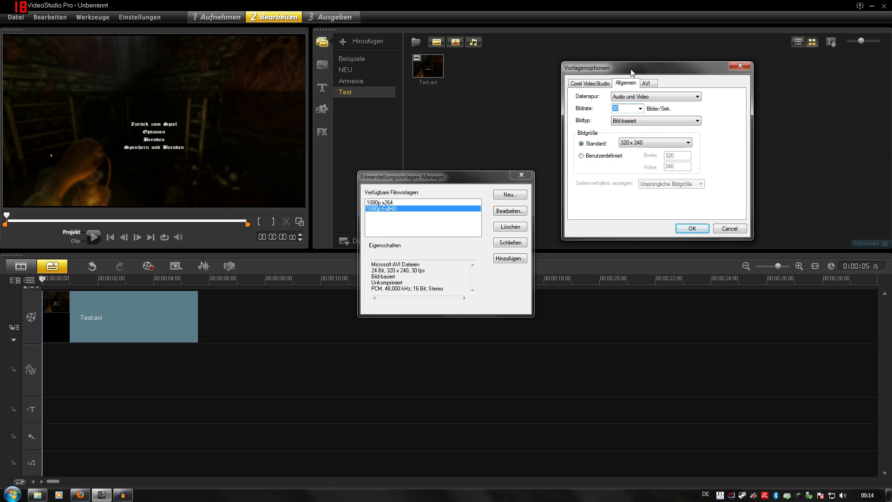
click(678, 122)
click(625, 128)
Step: Check the standard frame sizes and set a user-defined frame size of 1920 by 1080 for the template
click(581, 156)
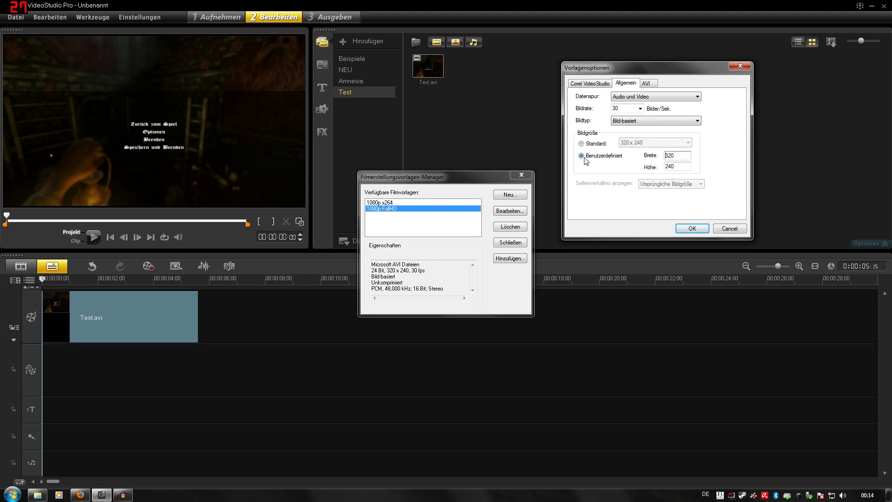
click(582, 144)
click(653, 142)
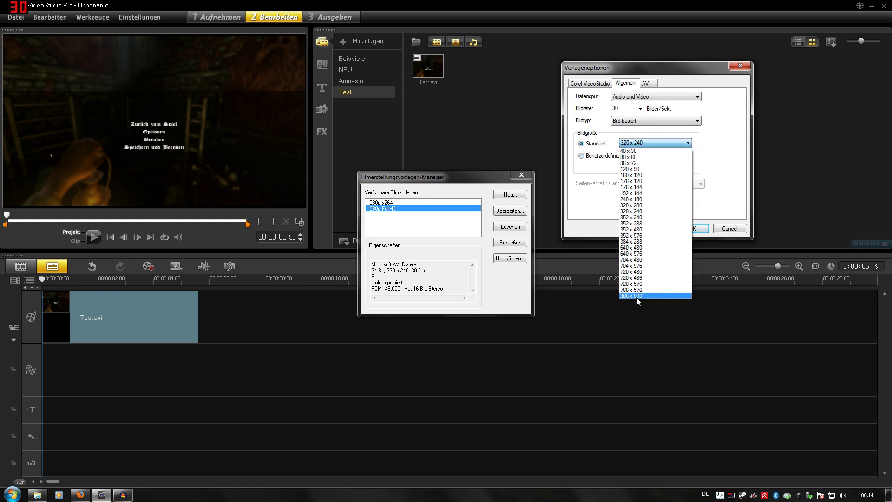
click(612, 164)
click(581, 156)
drag(672, 155, 650, 159)
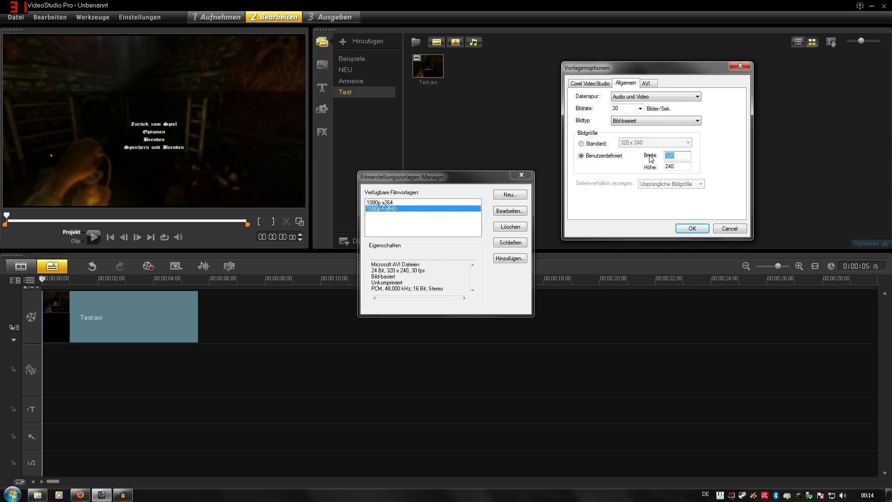
text(19)
drag(683, 166, 650, 171)
text(1080)
Step: Try the ffdshow Video Codec as the template's AVI compression and look through its encoder and decoder configuration
click(652, 85)
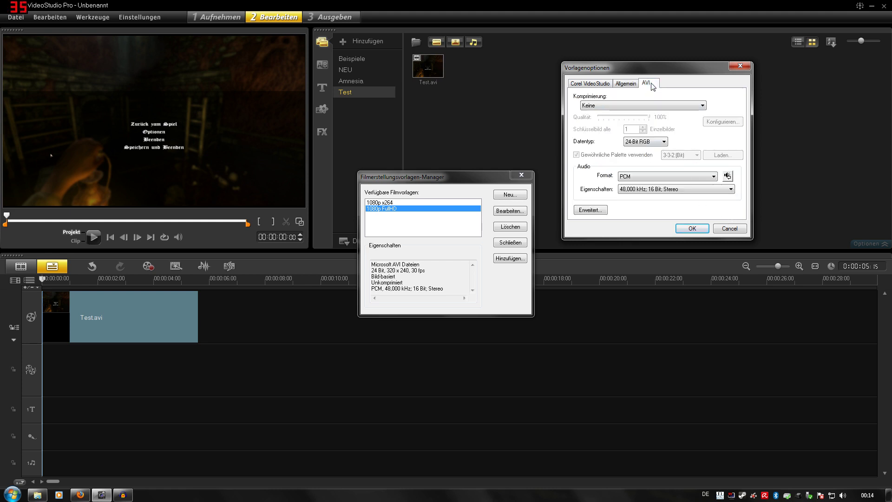
drag(621, 67, 610, 64)
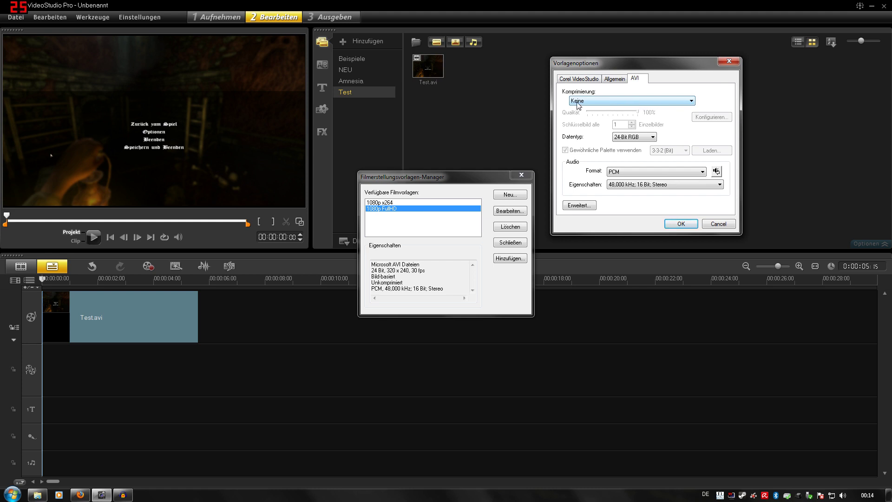
click(649, 103)
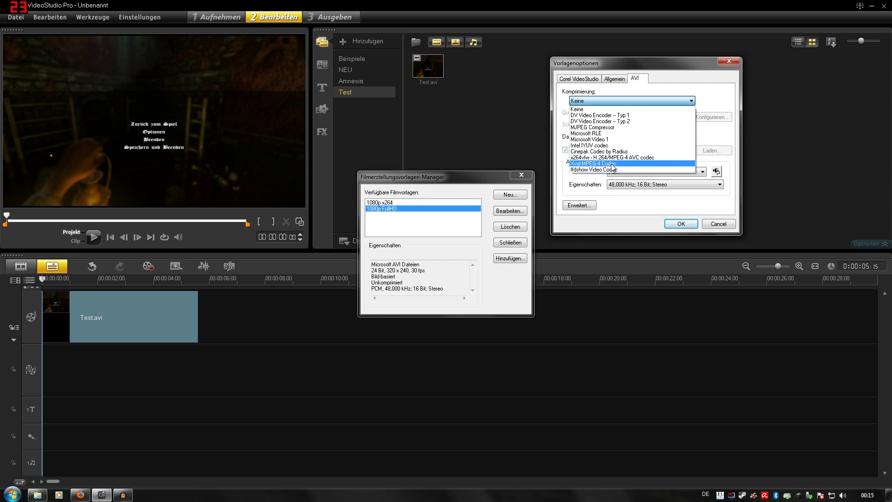
click(586, 170)
click(705, 118)
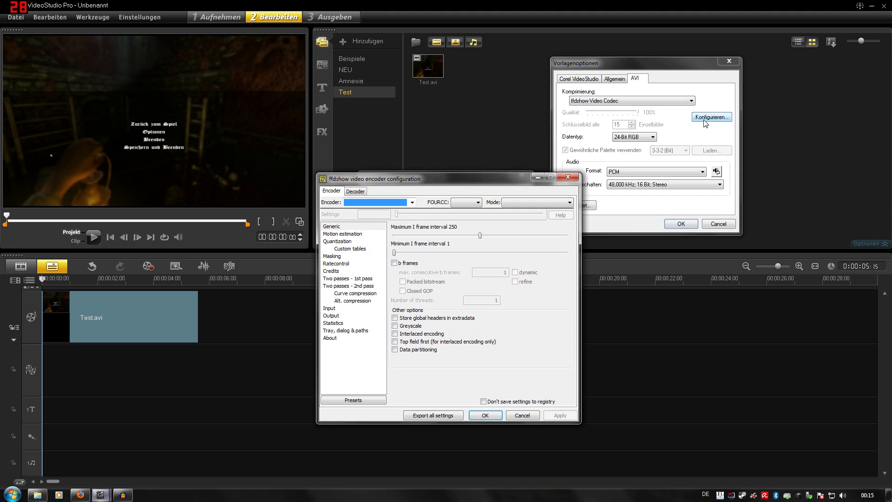
drag(470, 189, 384, 187)
click(267, 190)
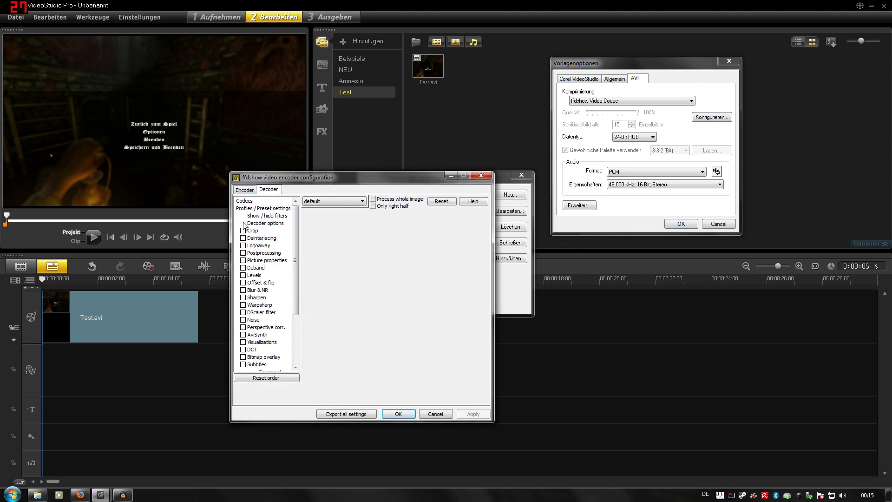
drag(294, 262, 294, 204)
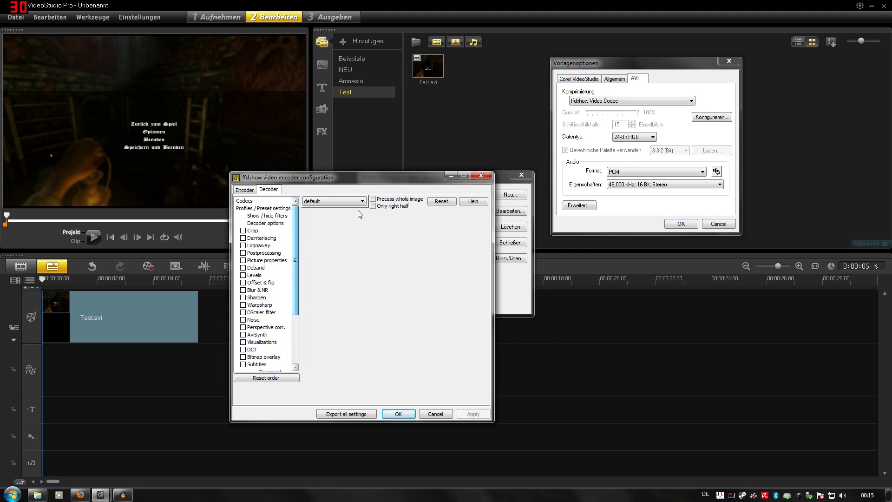
click(481, 175)
Step: Set the template's AVI compression to x264vfw - H.264/MPEG-4 AVC codec and open the codec's configuration
click(611, 100)
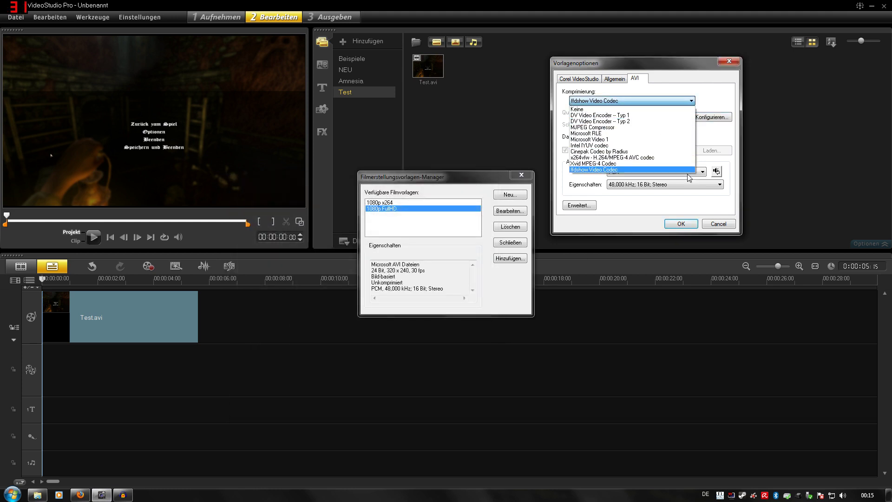
click(592, 158)
click(712, 116)
drag(478, 115, 231, 118)
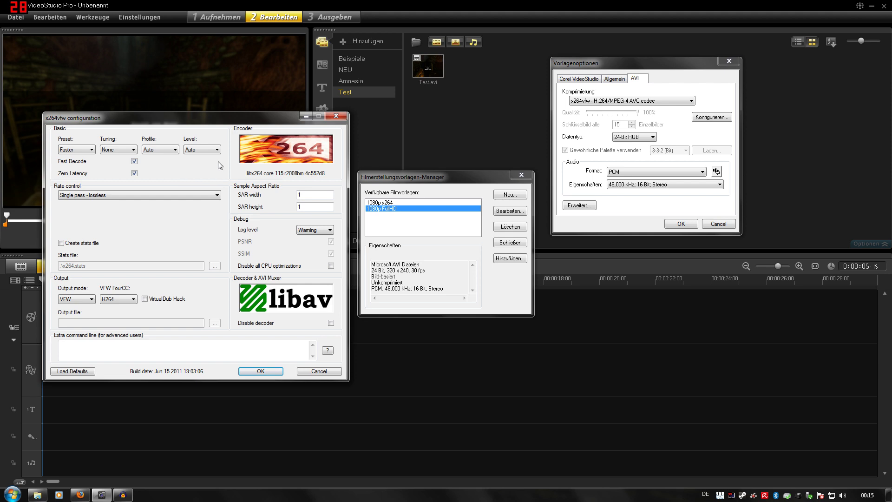
Step: Look through the available x264vfw encoding presets and leave the preset at Faster
click(84, 150)
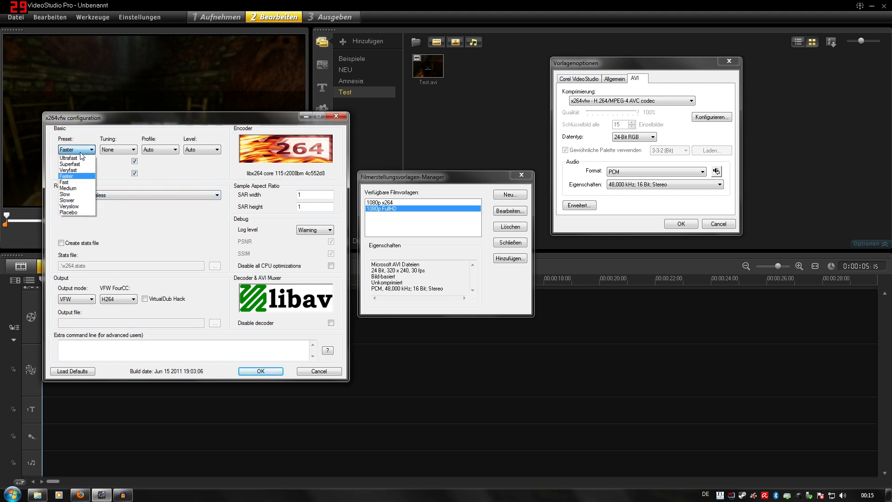
click(82, 188)
click(86, 151)
click(70, 177)
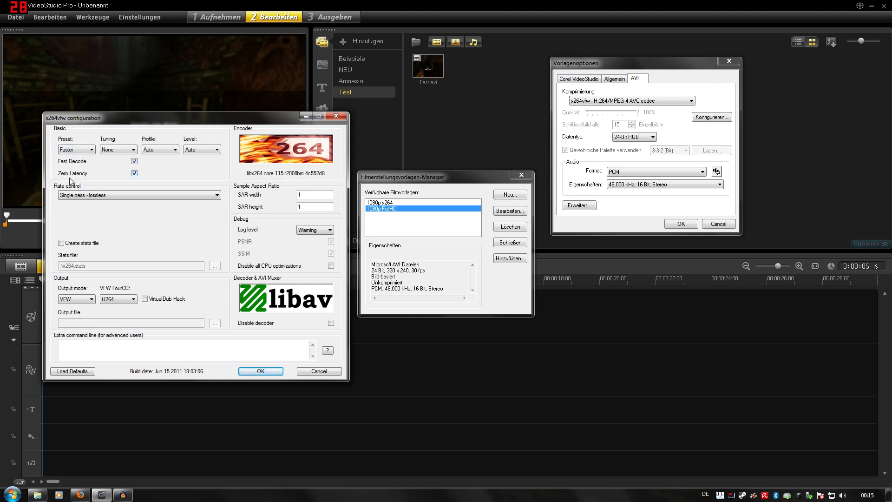
click(91, 150)
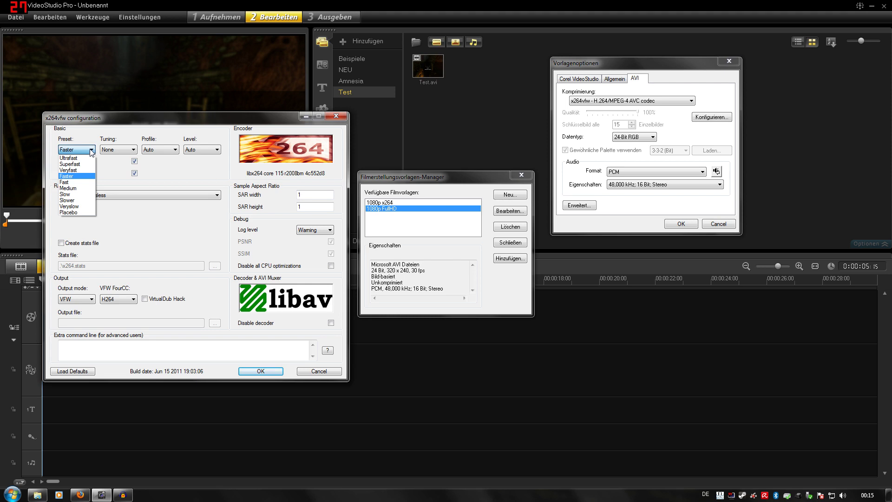
click(84, 124)
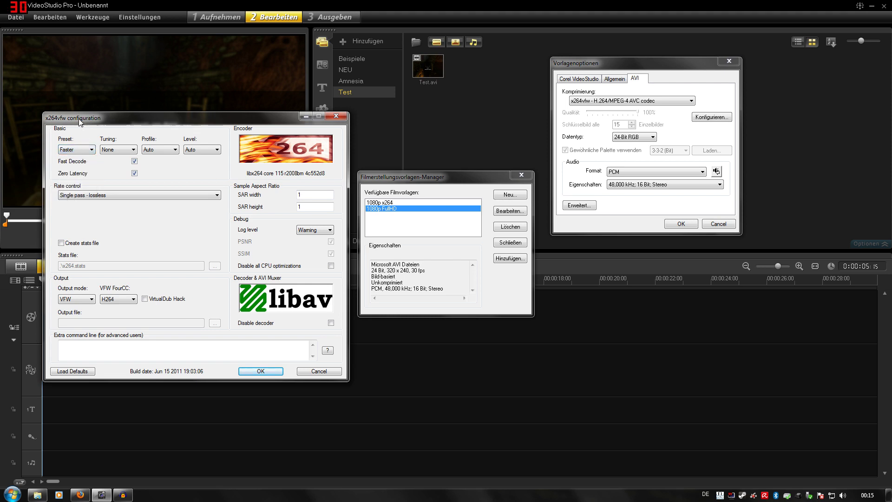
click(89, 149)
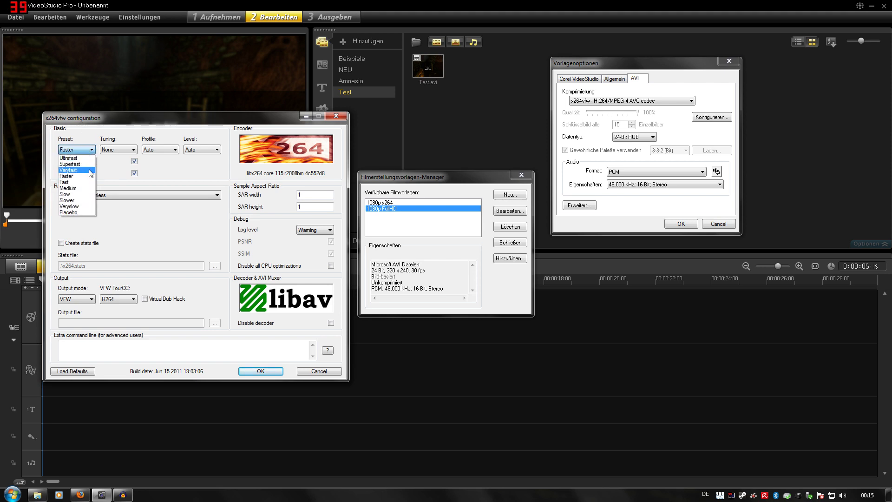
click(79, 173)
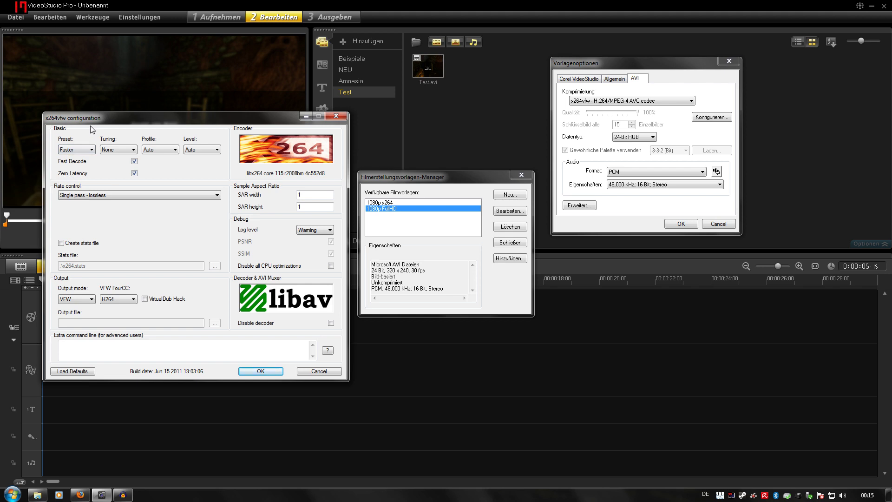
Step: Look through the tuning, level and profile choices in the x264vfw configuration
click(120, 151)
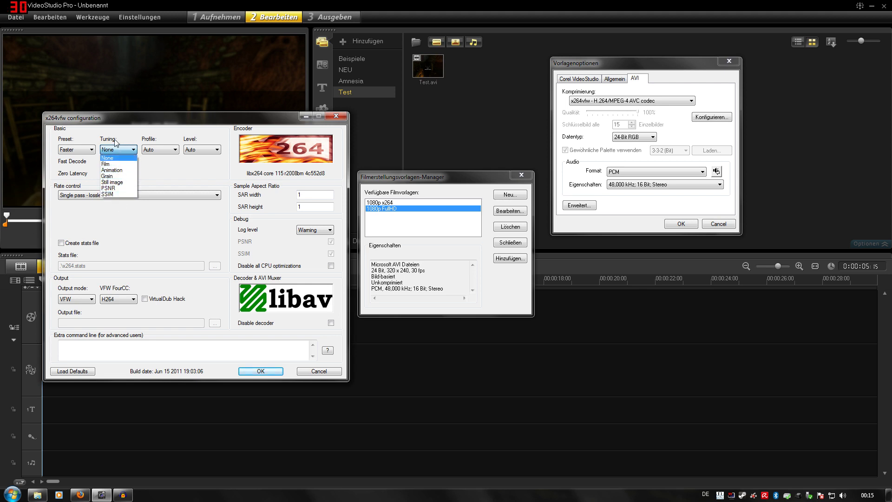
click(117, 149)
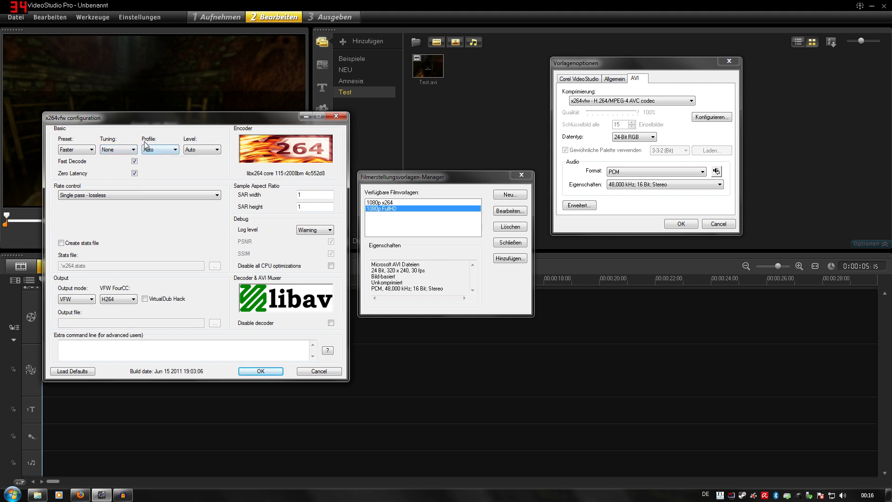
click(218, 150)
click(165, 149)
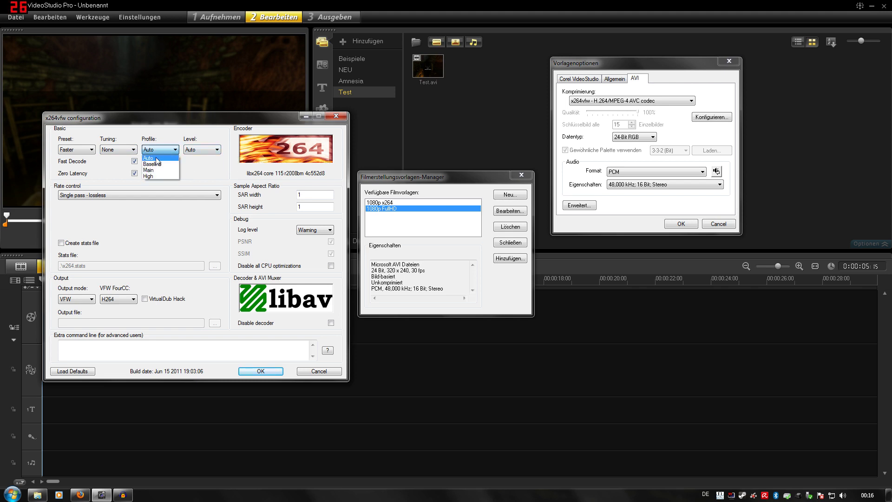
click(161, 138)
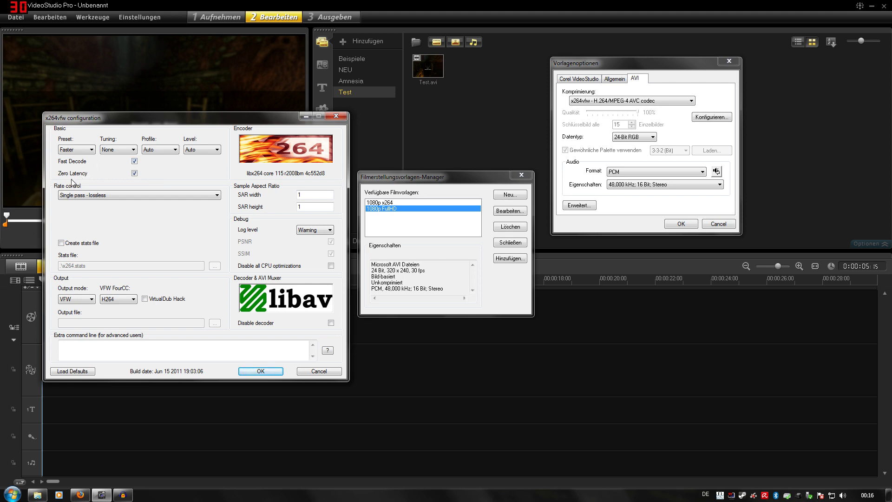
Step: Keep Fast Decode and Zero Latency enabled, set rate control to Single pass - lossless, and accept the codec configuration
click(134, 172)
click(135, 159)
click(134, 160)
click(134, 172)
click(113, 197)
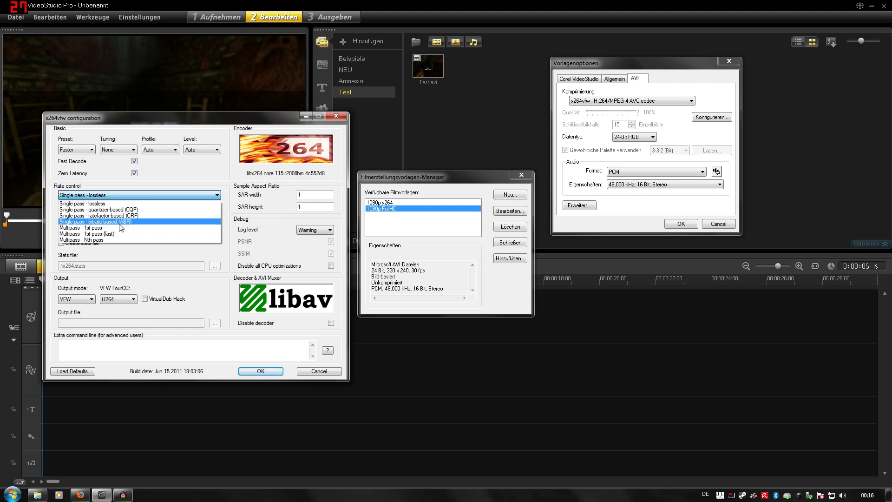
click(89, 205)
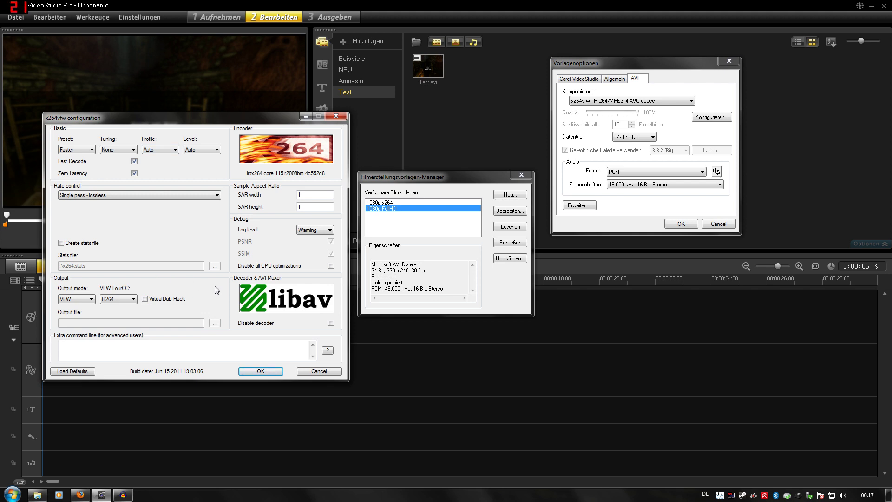
click(260, 371)
click(430, 180)
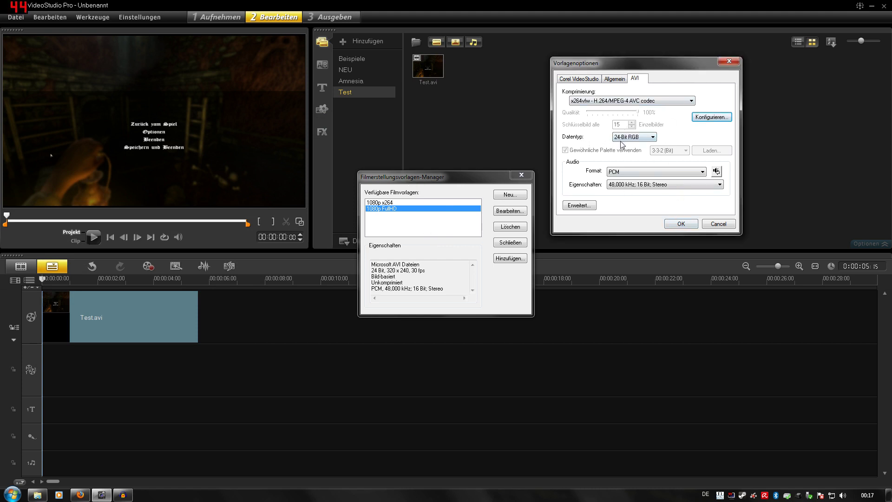
Step: Set the template's data type to 24-Bit RGB and its audio to PCM at 48,000 kHz, 16 Bit, Stereo
click(625, 137)
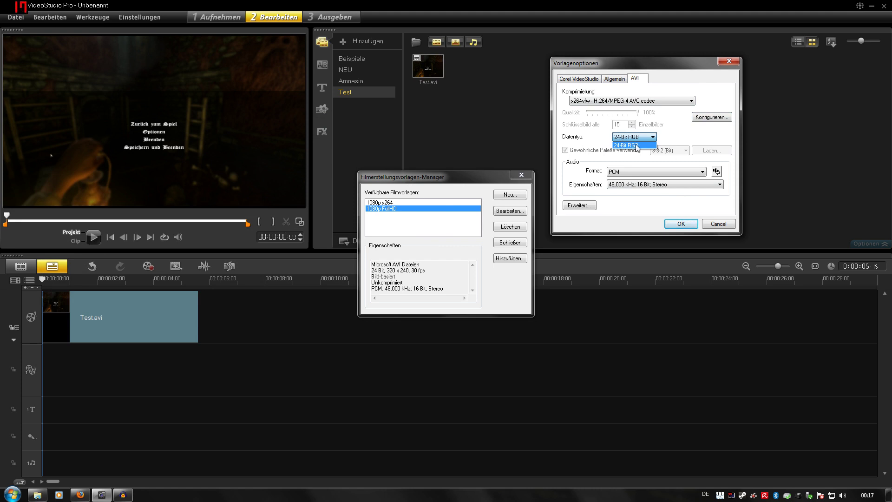
click(635, 146)
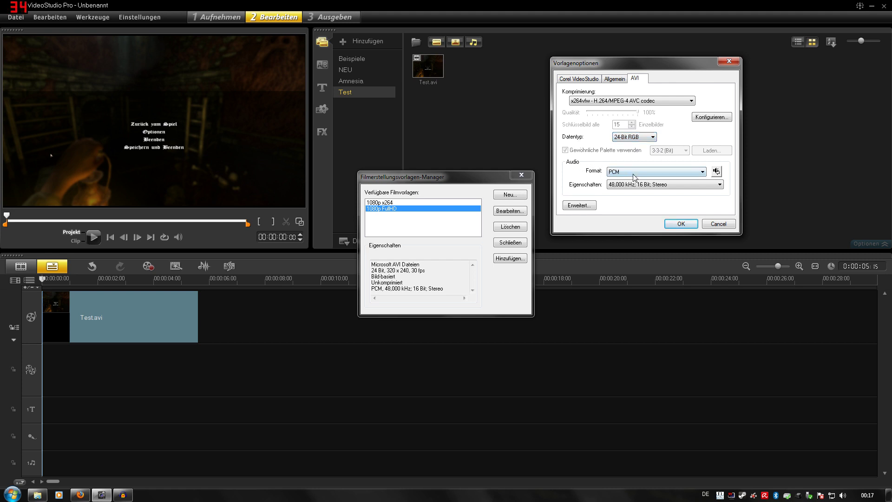
click(702, 173)
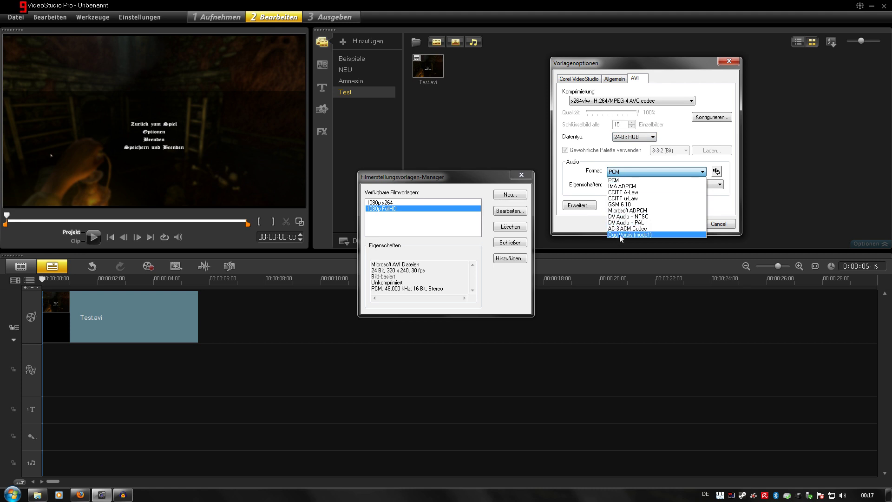
click(610, 163)
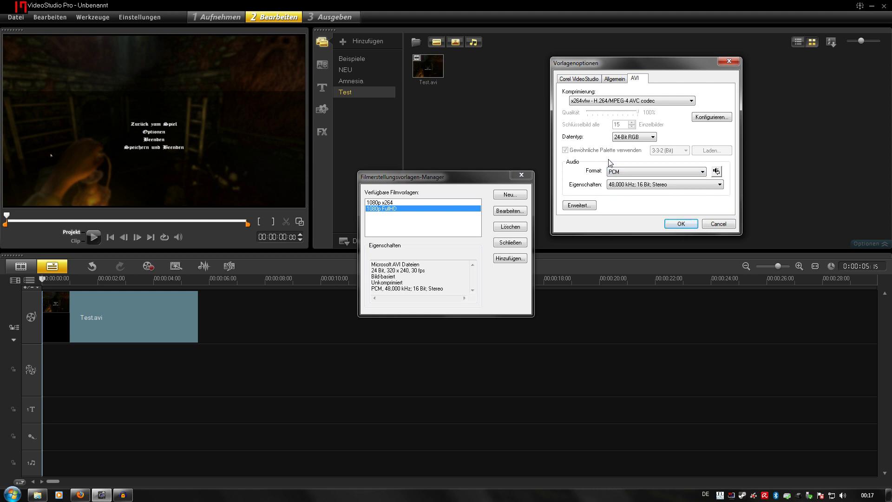
click(639, 185)
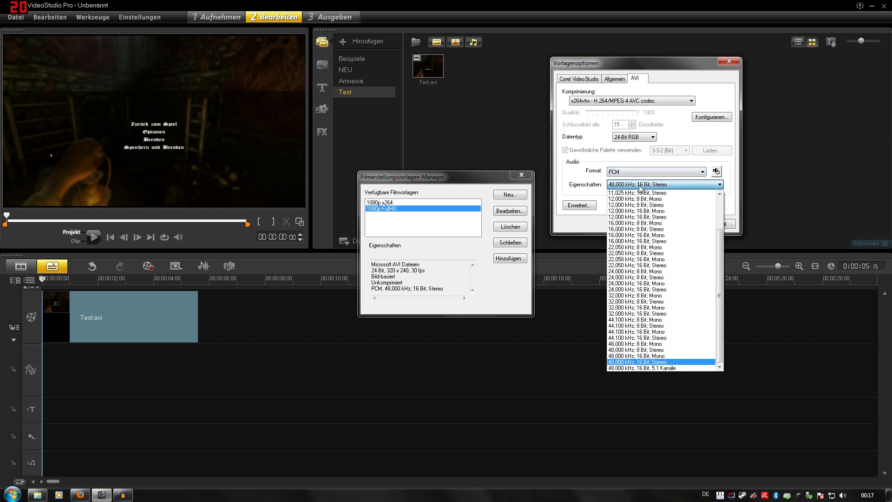
click(631, 362)
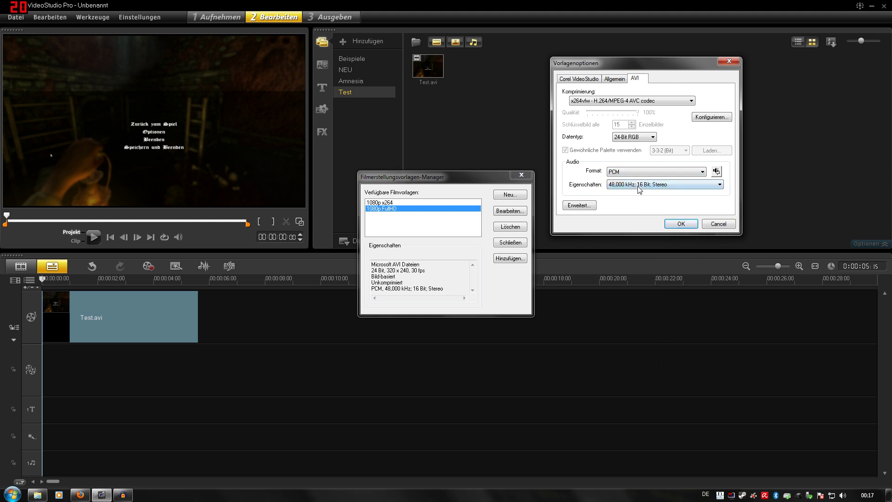
Step: Check the template's advanced options, accept the 1080p FullHD template settings and close the template manager
click(581, 206)
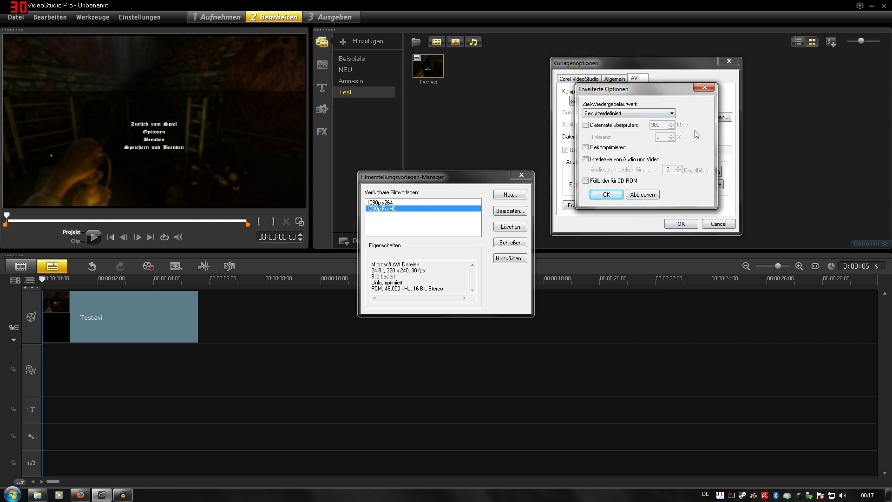
click(606, 195)
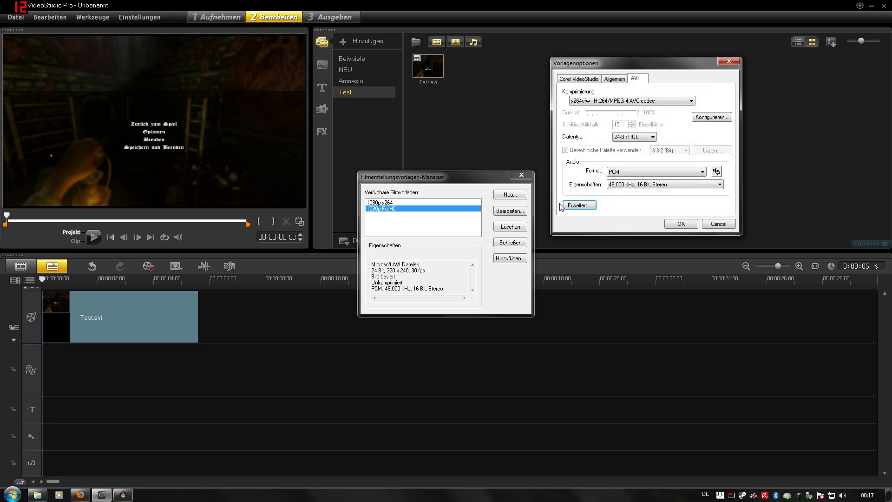
click(681, 224)
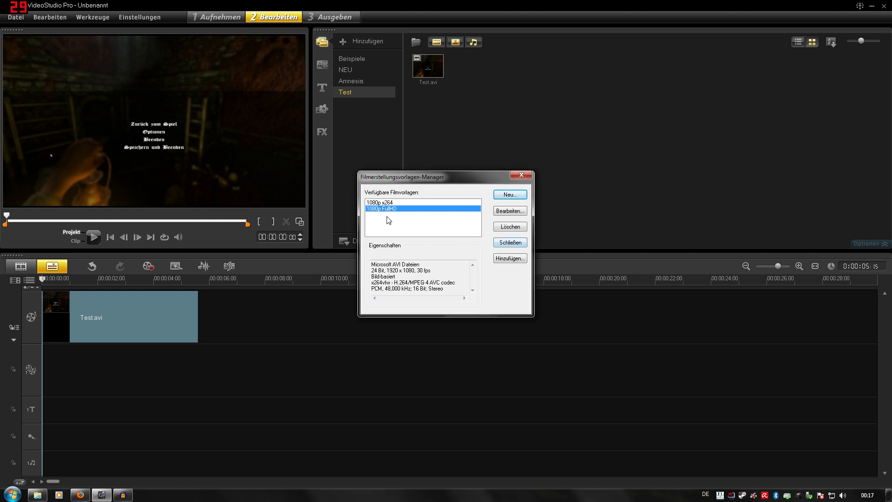
click(510, 243)
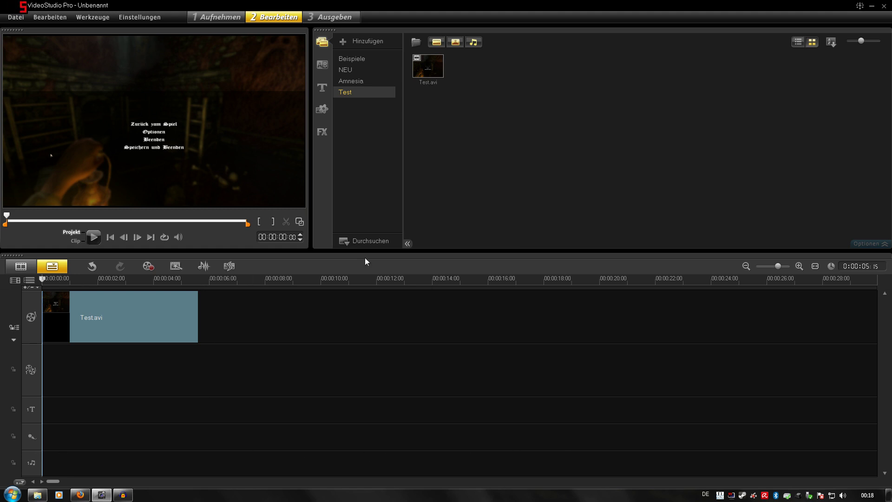
Step: Export the project to the Desktop as video file Test 2 using the 1080p FullHD template, without replacing the existing Test.avi
click(327, 19)
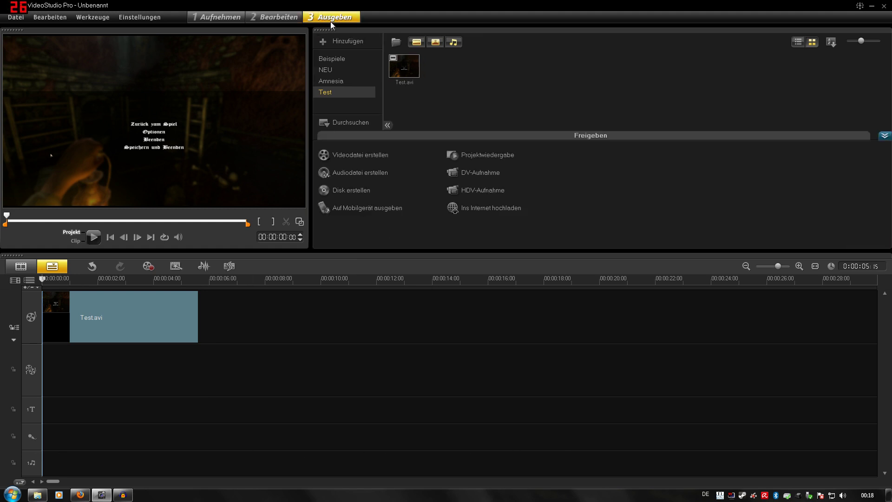
click(357, 157)
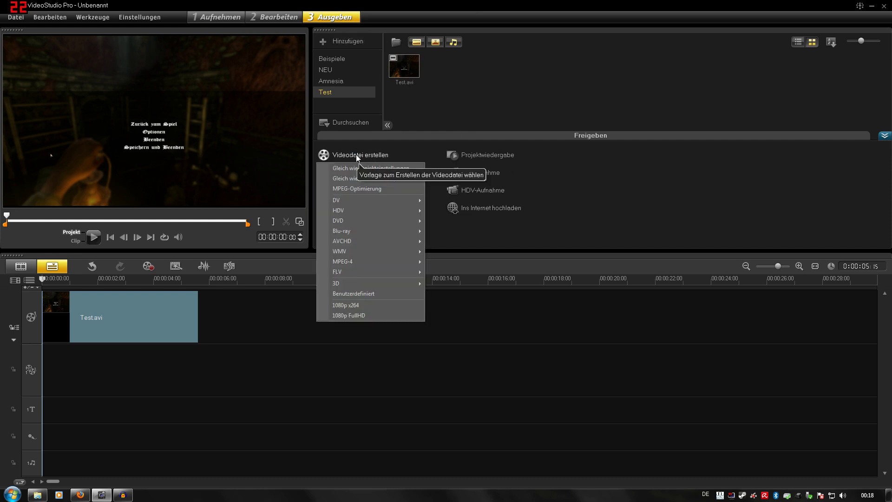
click(344, 317)
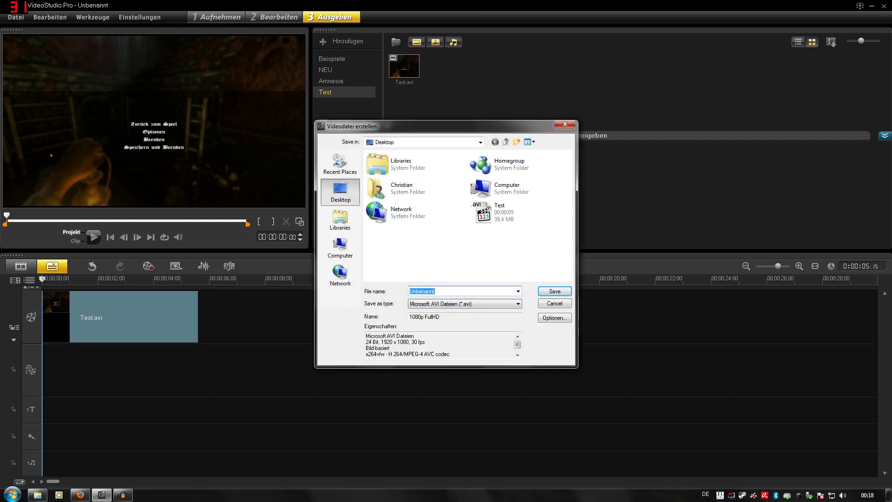
text(Test)
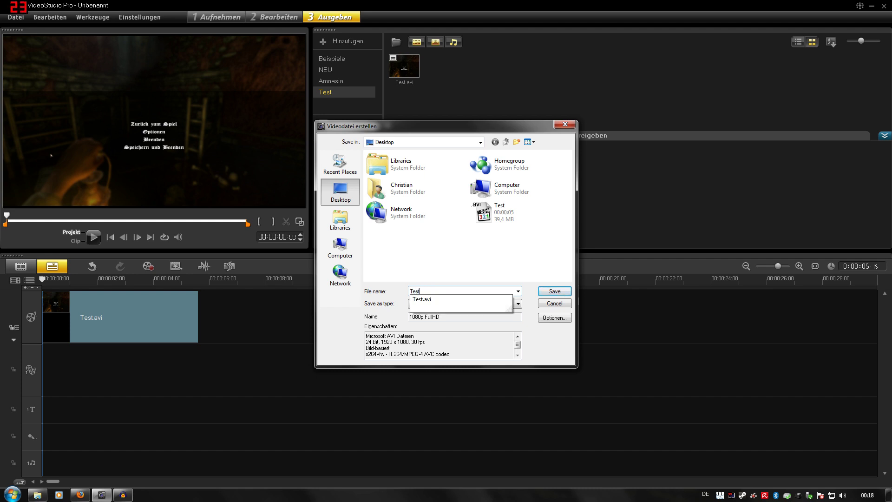
click(549, 292)
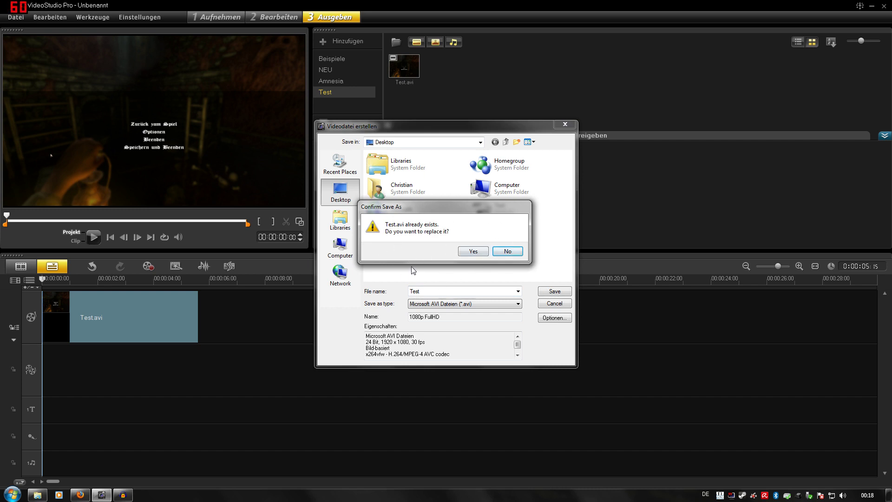
click(505, 251)
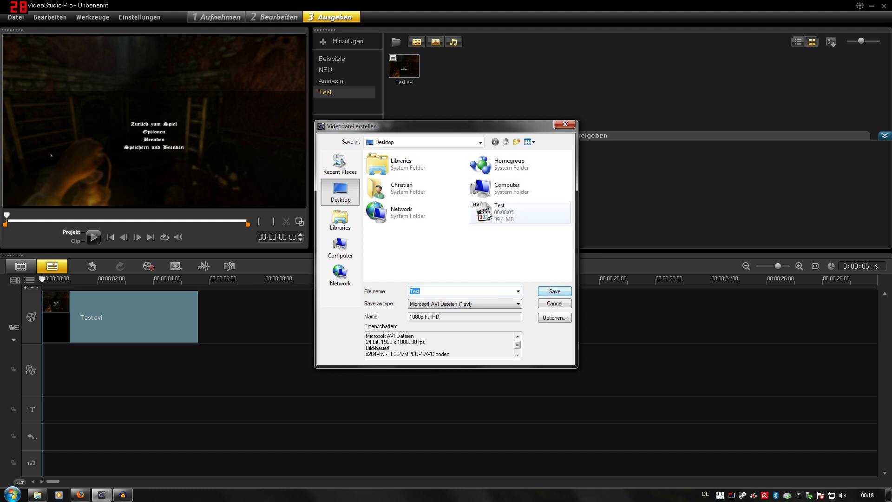
click(555, 292)
click(505, 252)
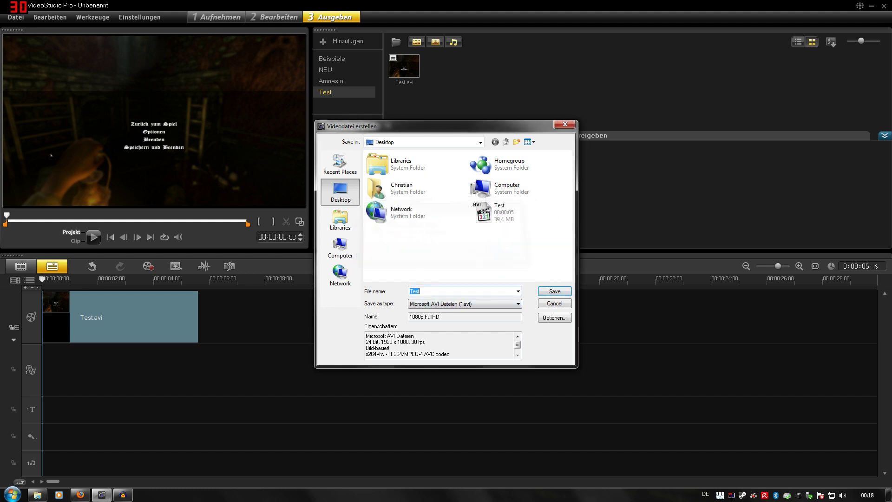
text(2)
click(553, 291)
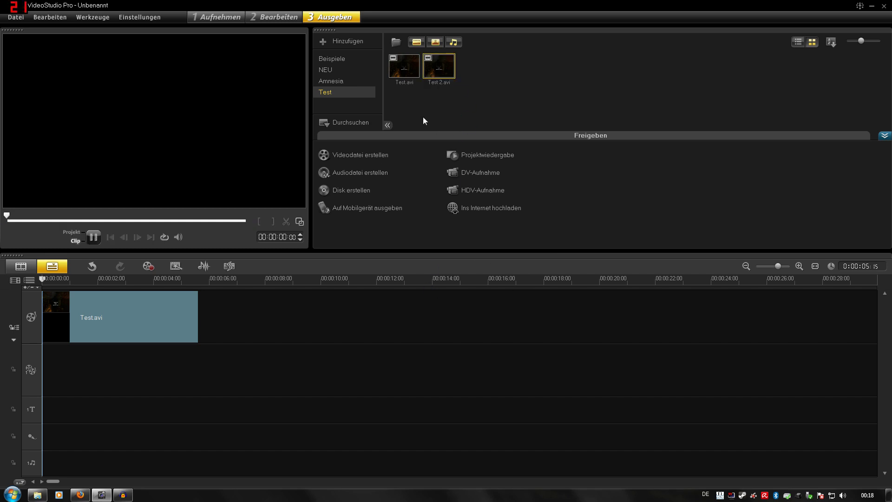
click(93, 238)
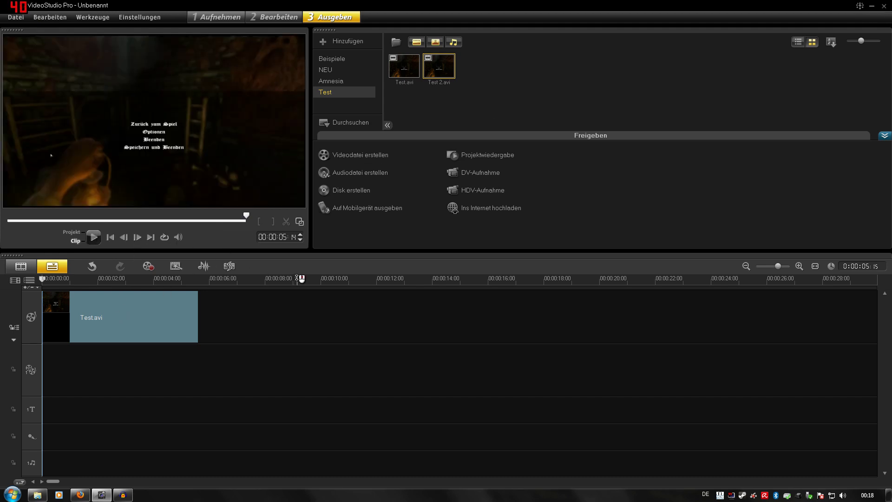
Step: Show the audio mixer view and check the context options of the Test.avi clip on the timeline
click(203, 265)
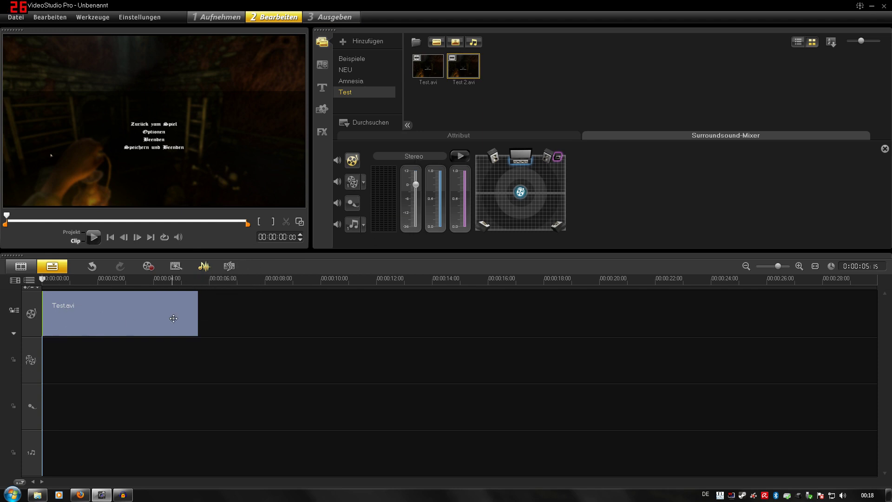
right_click(120, 319)
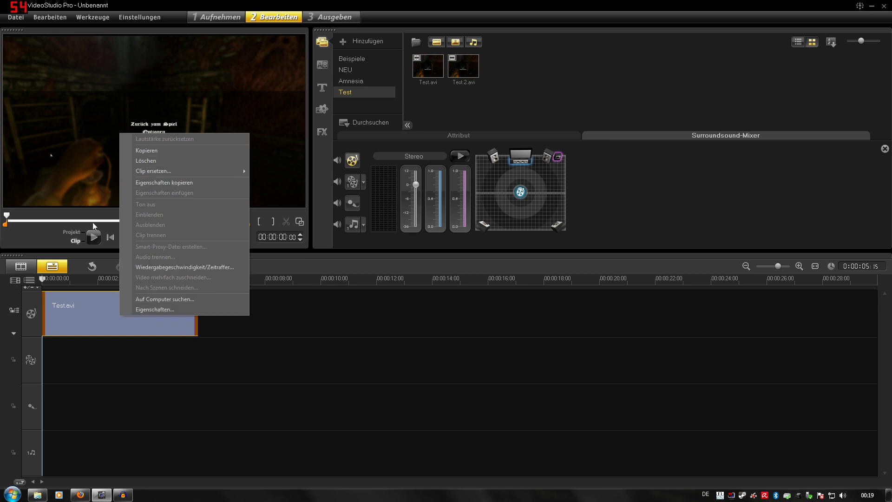
click(30, 233)
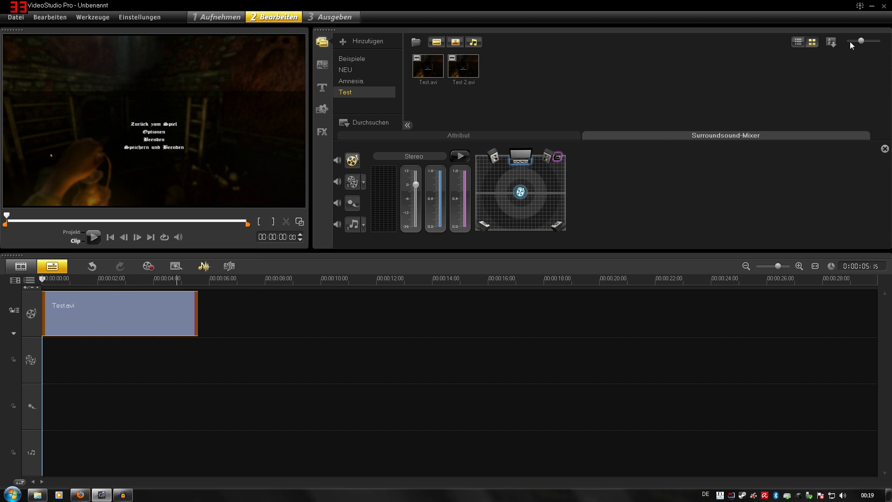
Step: Close Corel VideoStudio without saving the changes to the untitled project
click(884, 6)
click(451, 269)
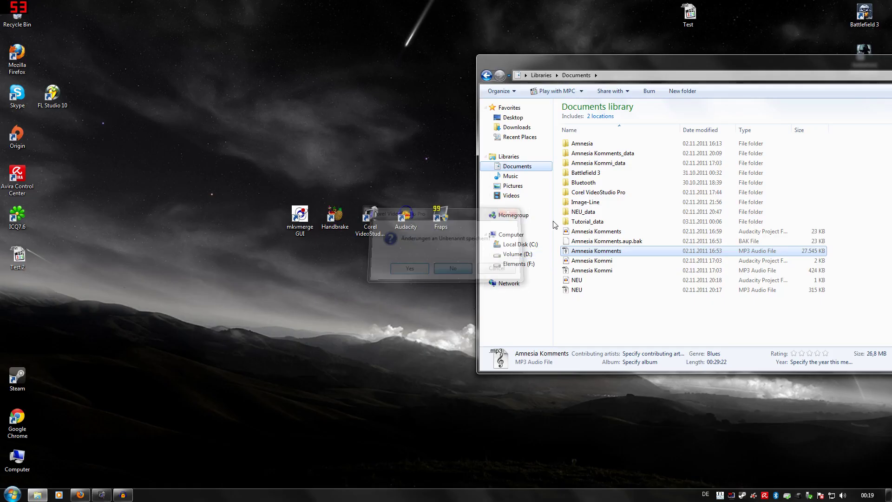
Step: Move the Test video to an empty area of the desktop and send Test 2 to the Recycle Bin
drag(688, 14, 278, 85)
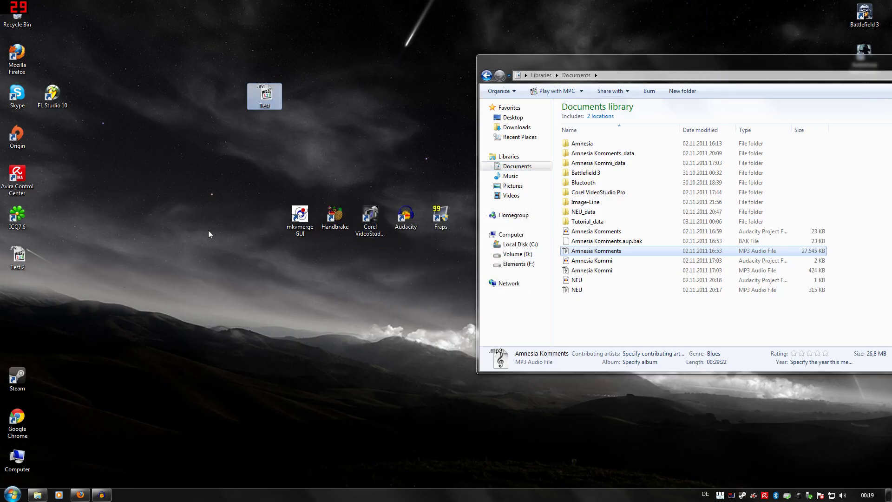
click(6, 270)
drag(18, 256, 18, 16)
click(274, 103)
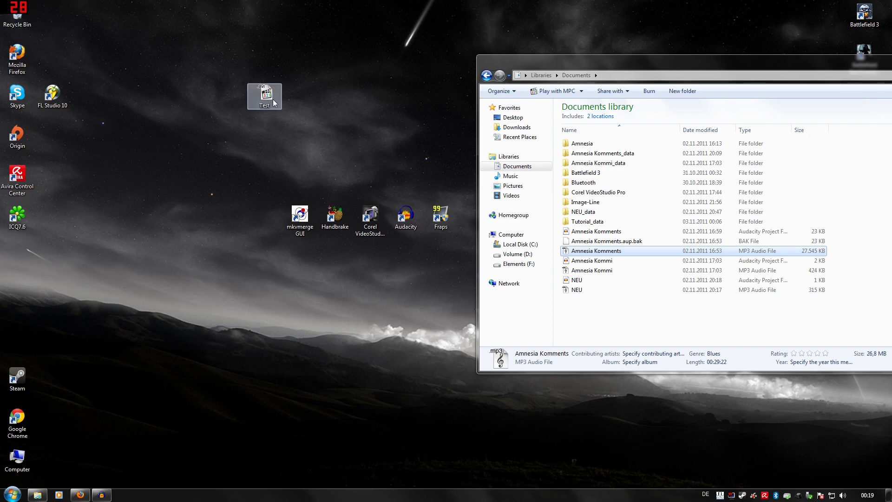
Step: Close the Documents window and check the Test video's file size in its properties
drag(600, 68, 337, 155)
click(728, 146)
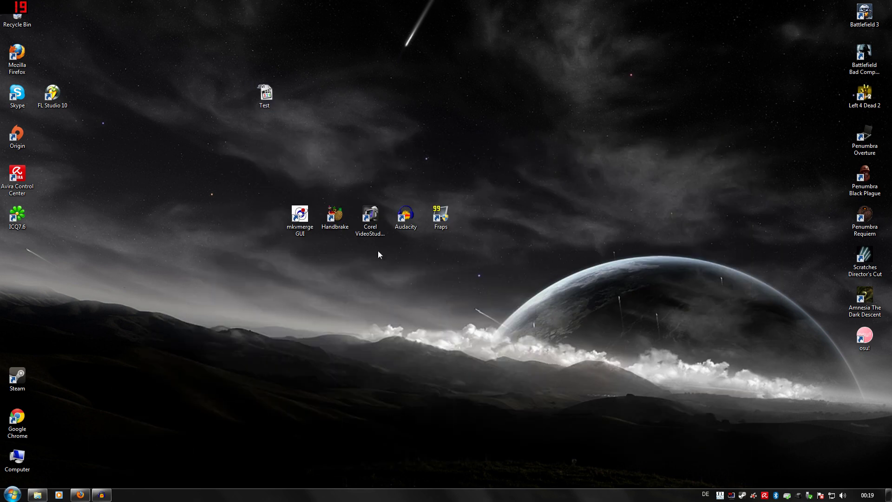
right_click(268, 96)
click(314, 318)
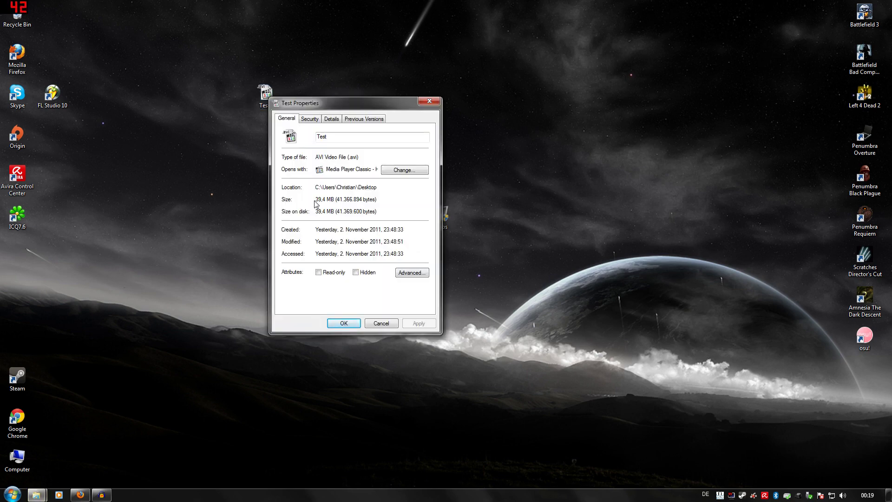
drag(316, 199, 334, 200)
click(343, 324)
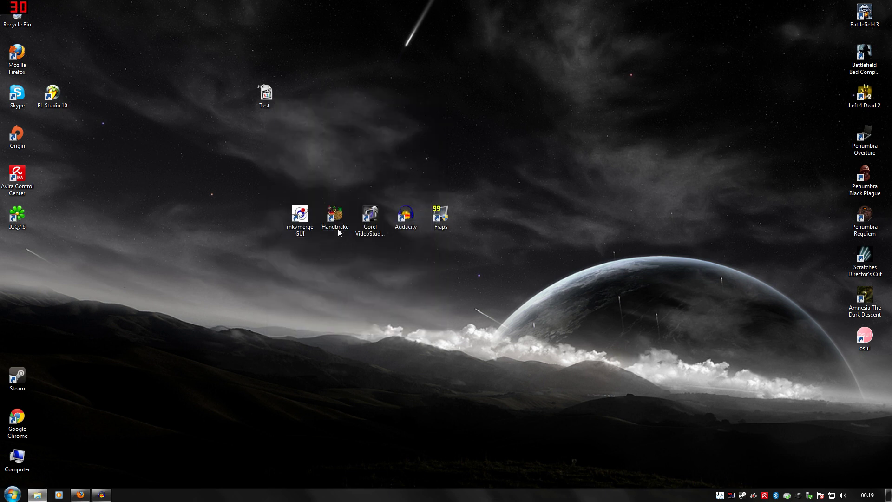
Step: Switch to HandBrake and arrange its window and the Test video on the desktop clear of each other
click(335, 221)
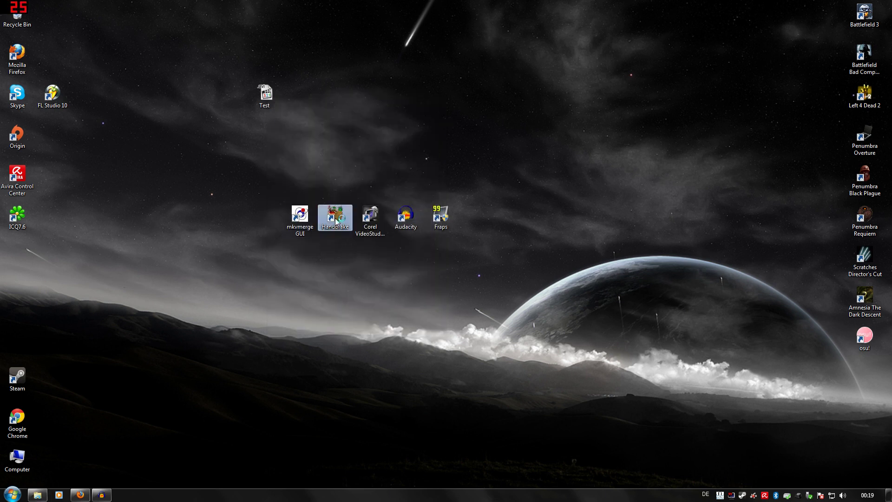
double_click(336, 220)
drag(407, 101, 244, 144)
drag(265, 95, 653, 16)
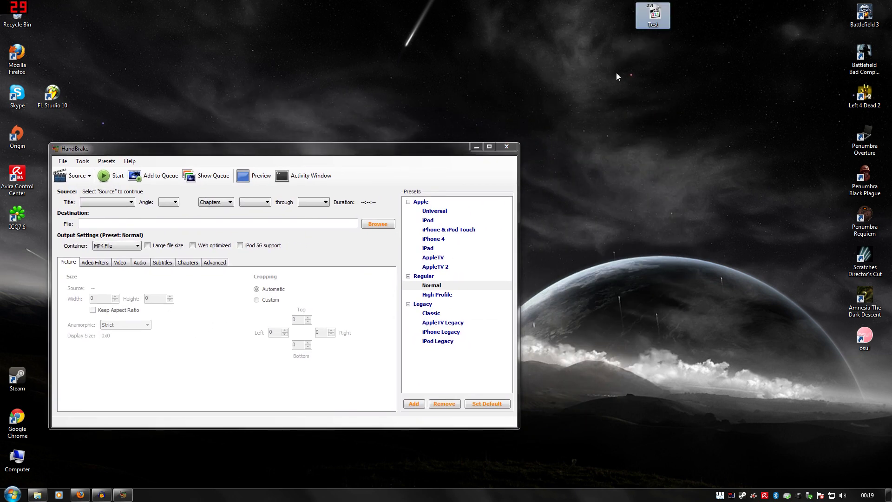
drag(383, 156, 390, 31)
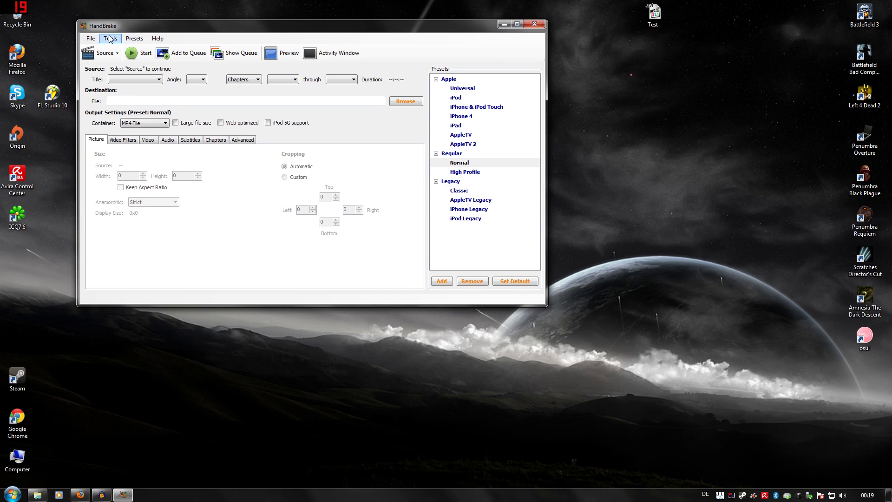
Step: Set the default path for output files to D:\Handbrake Videos in the HandBrake options
click(92, 40)
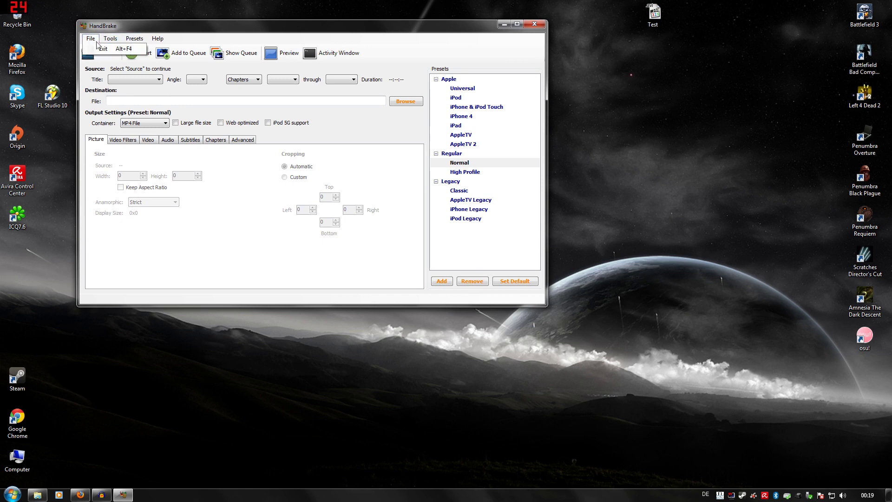
mouse_move(110, 41)
click(122, 72)
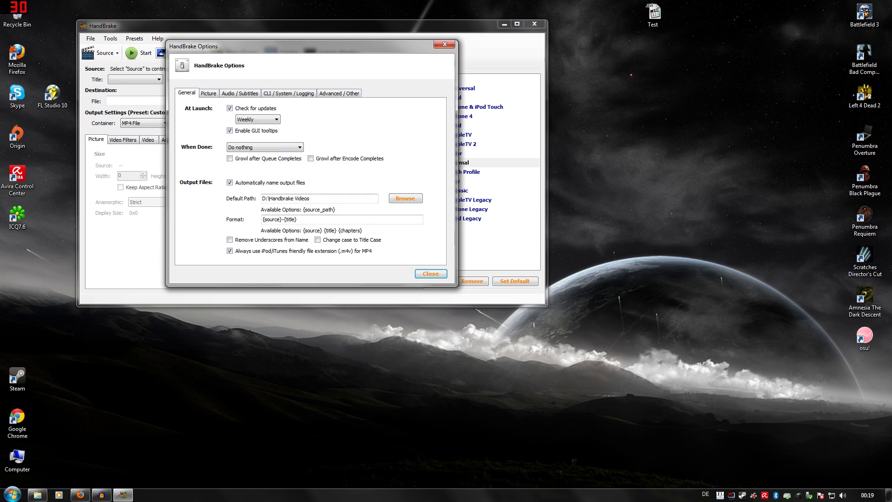
click(396, 200)
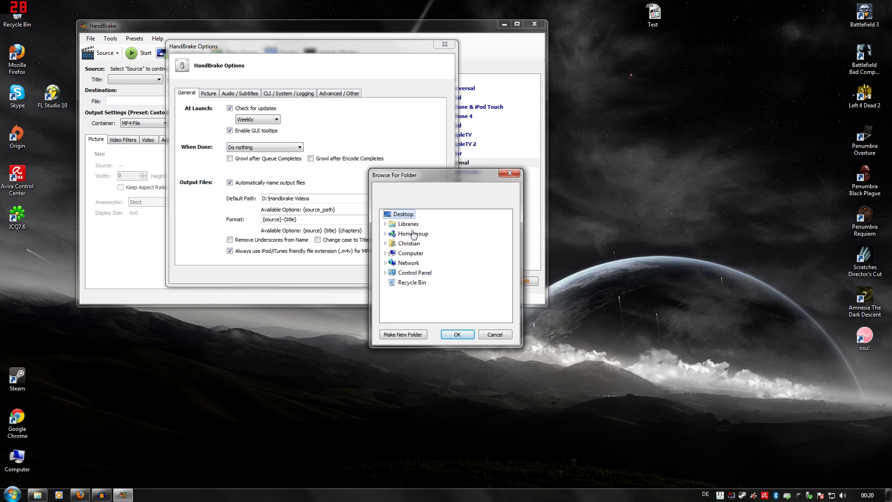
click(493, 335)
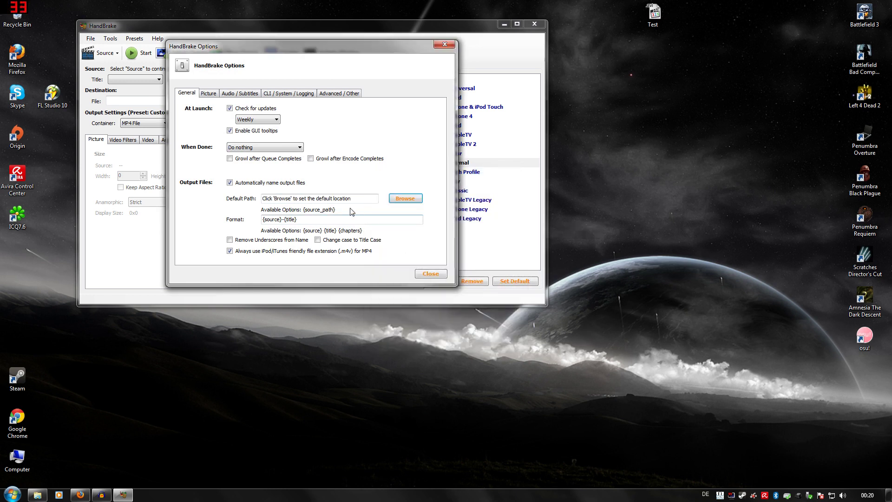
click(405, 198)
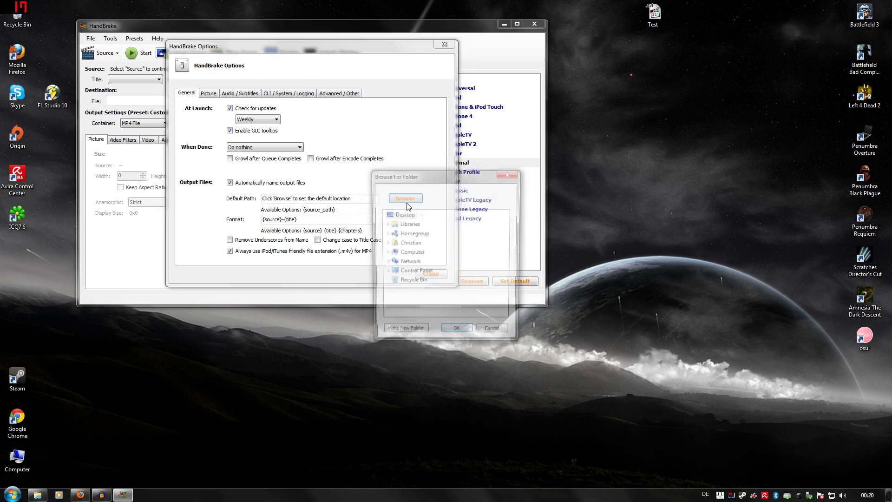
click(385, 254)
click(390, 273)
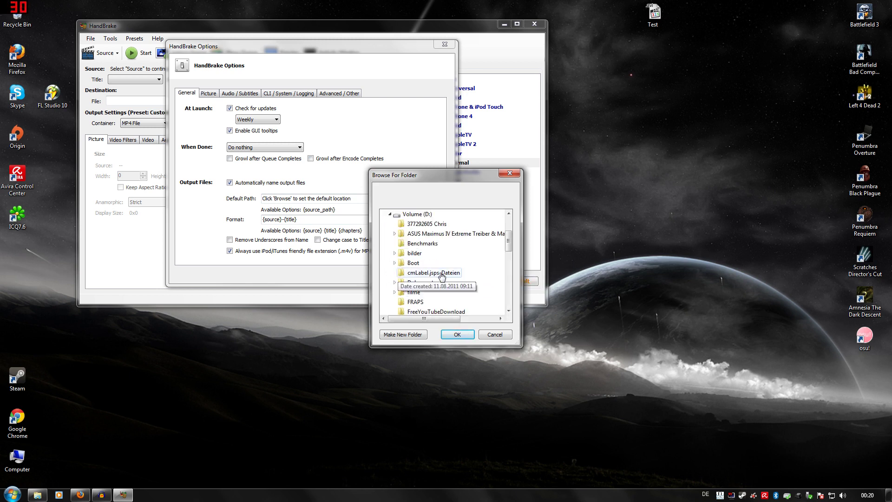
scroll(508, 251, down, 3)
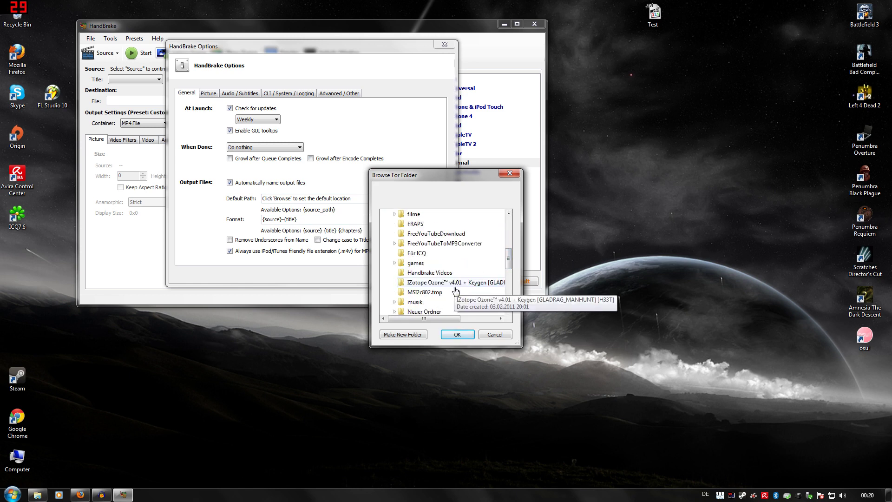
click(420, 273)
click(462, 335)
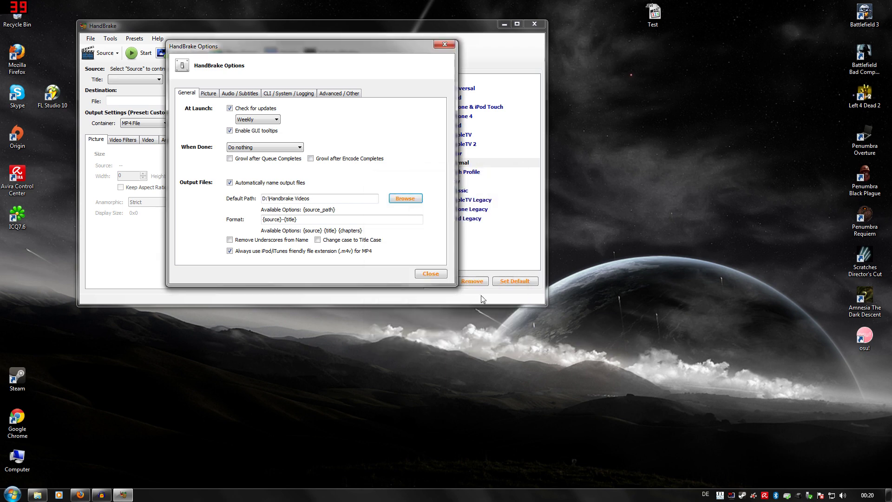
click(431, 274)
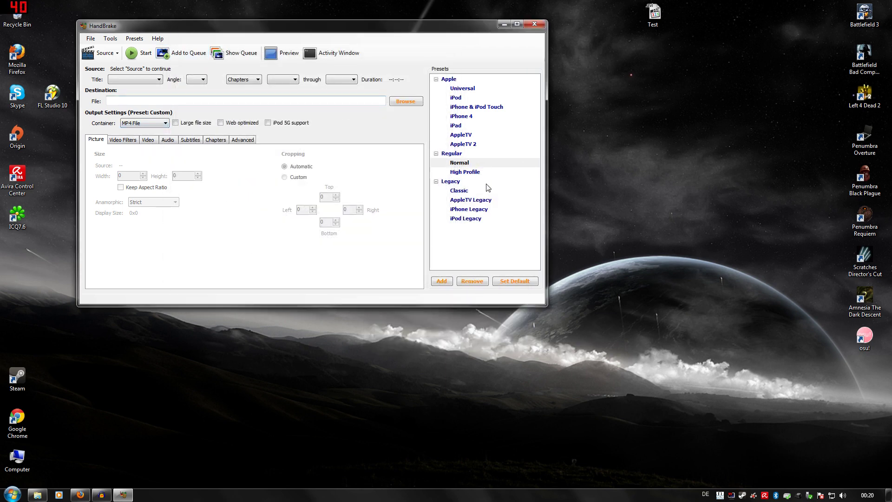
Step: Load the Test video from the desktop as the encoding source
click(456, 165)
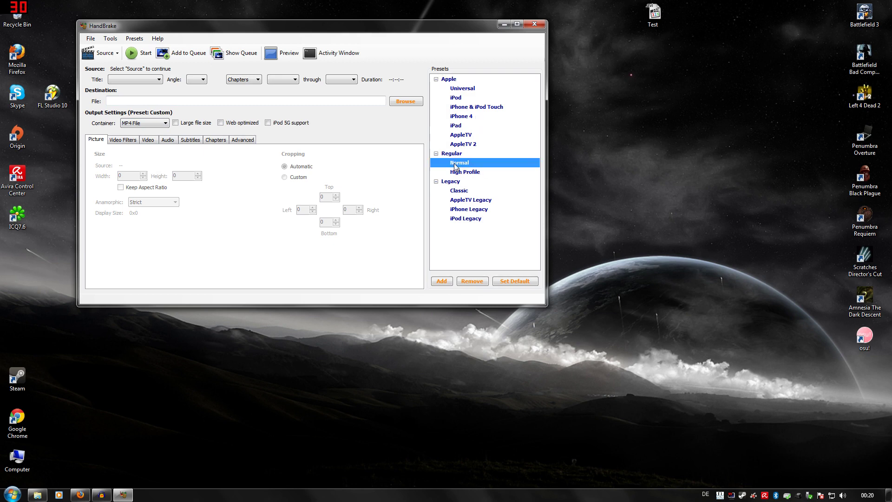
drag(459, 28, 493, 41)
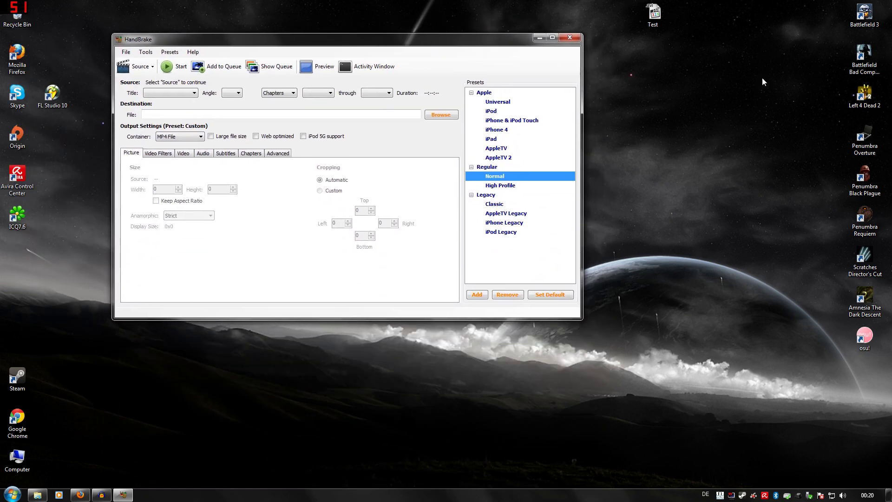
drag(664, 14, 670, 16)
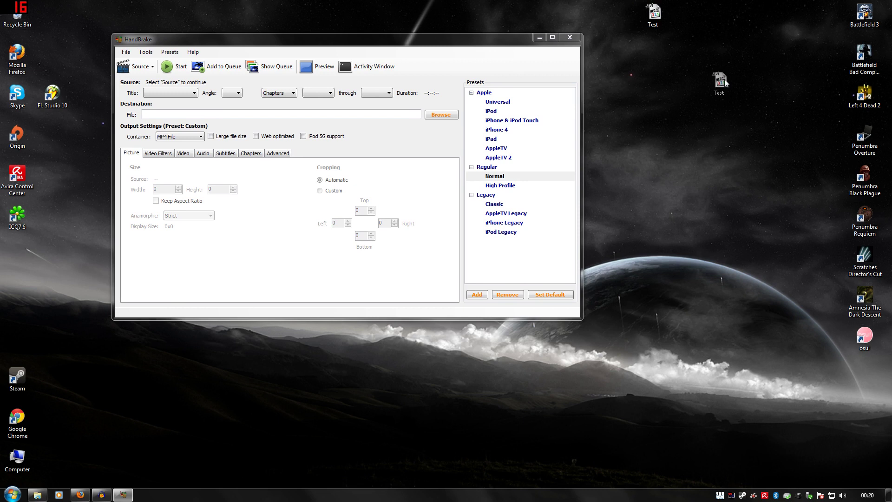
drag(723, 79, 238, 116)
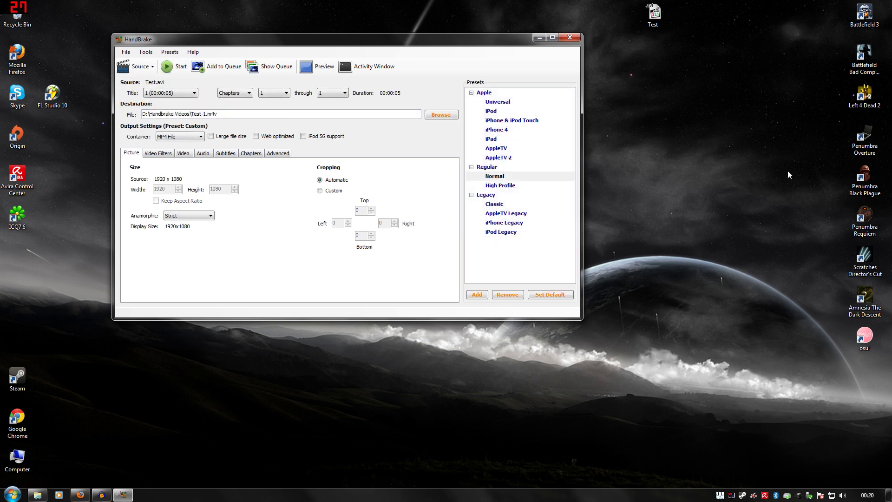
Step: Apply the Normal preset with Web optimized enabled for the MP4 output, and check the video filters
click(497, 177)
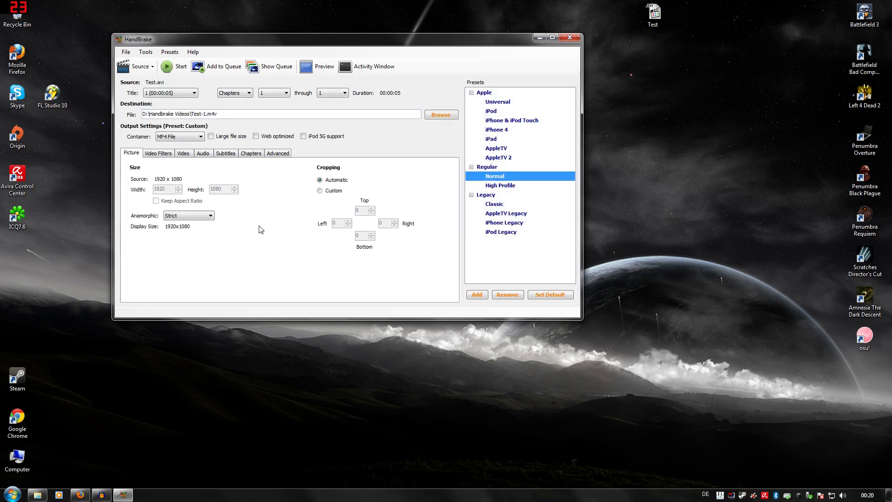
click(256, 137)
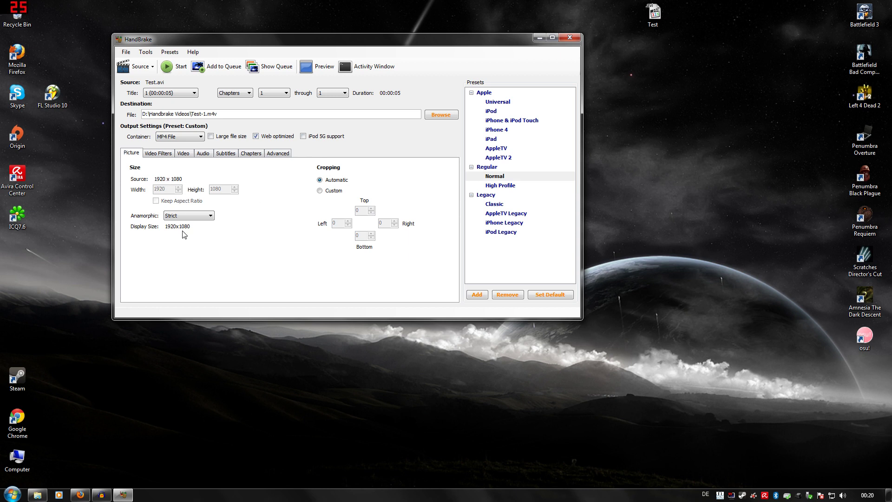
click(159, 154)
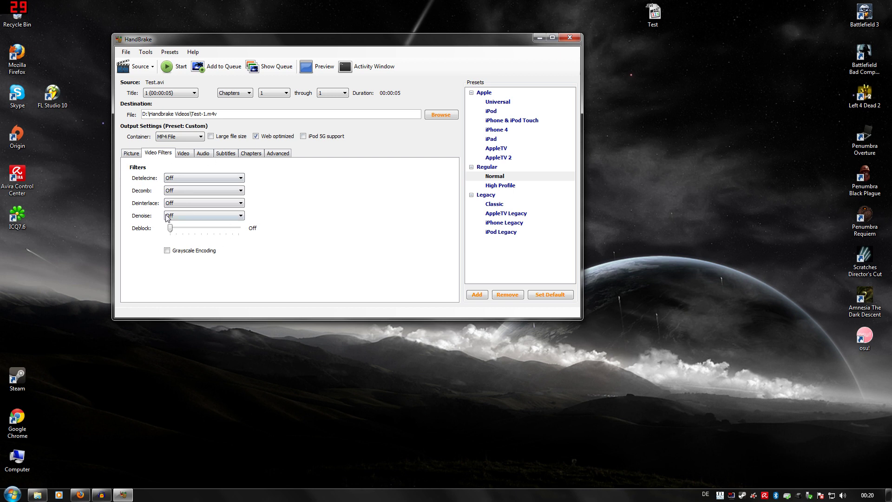
Step: Try the video's constant quality at RF:26 and RF:0, and return it to RF:20
click(186, 154)
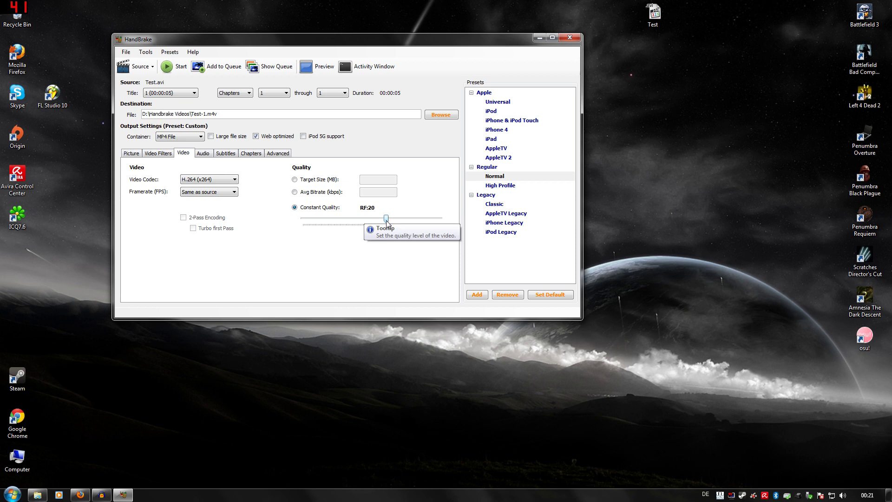
drag(386, 221, 371, 219)
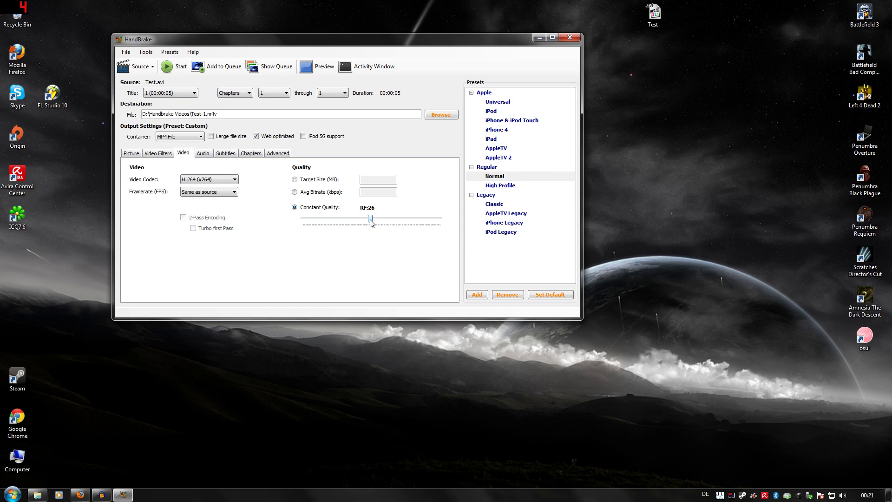
drag(370, 219, 442, 222)
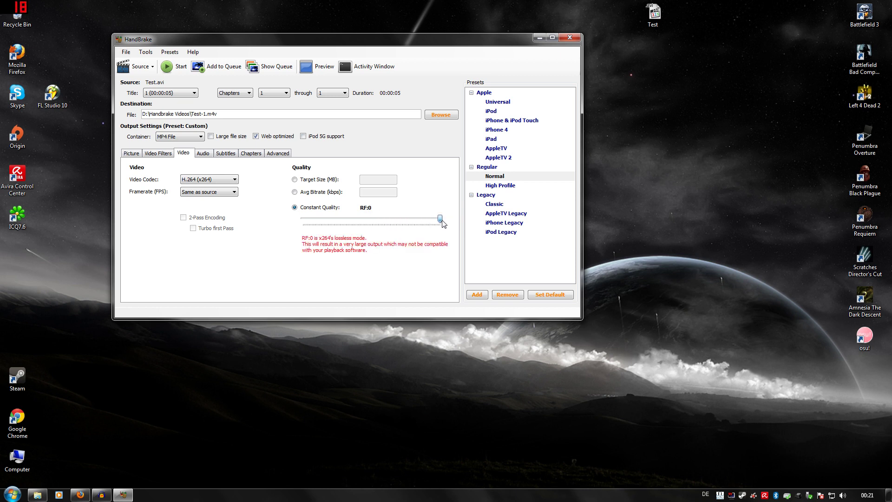
drag(415, 221, 386, 220)
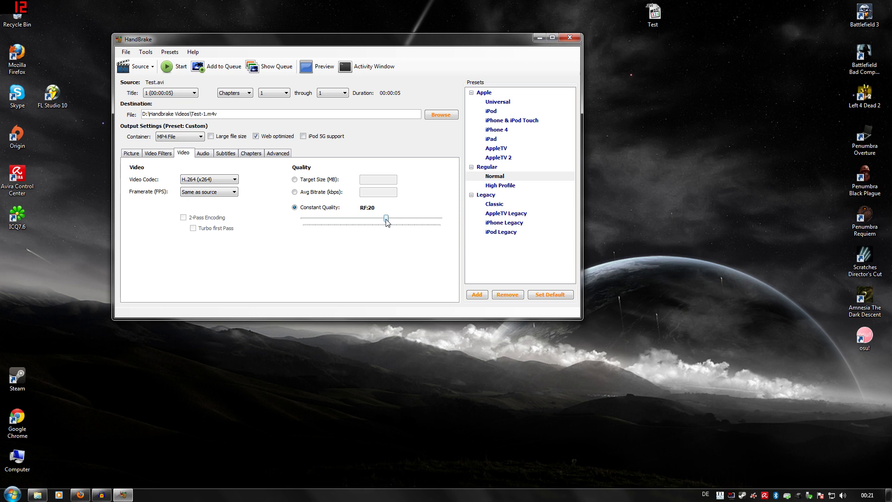
Step: Check the audio track's sample rate choices, keeping Auto, and set its bitrate to 192
click(203, 153)
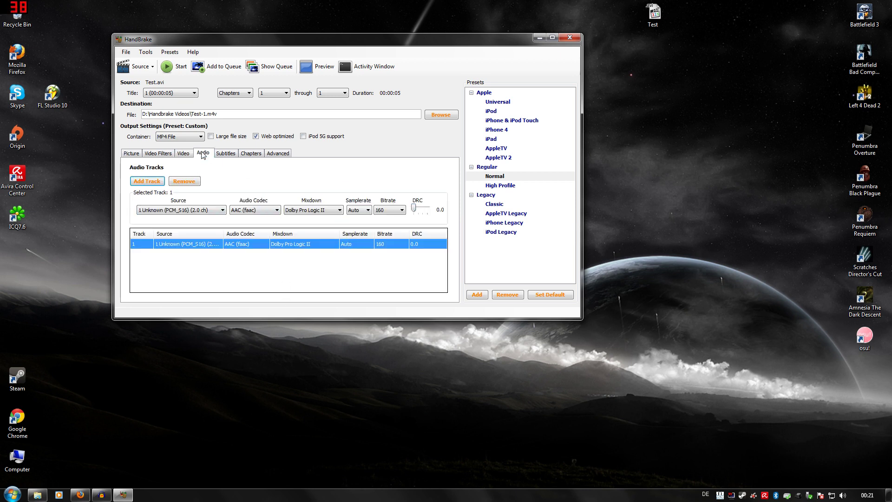
click(359, 210)
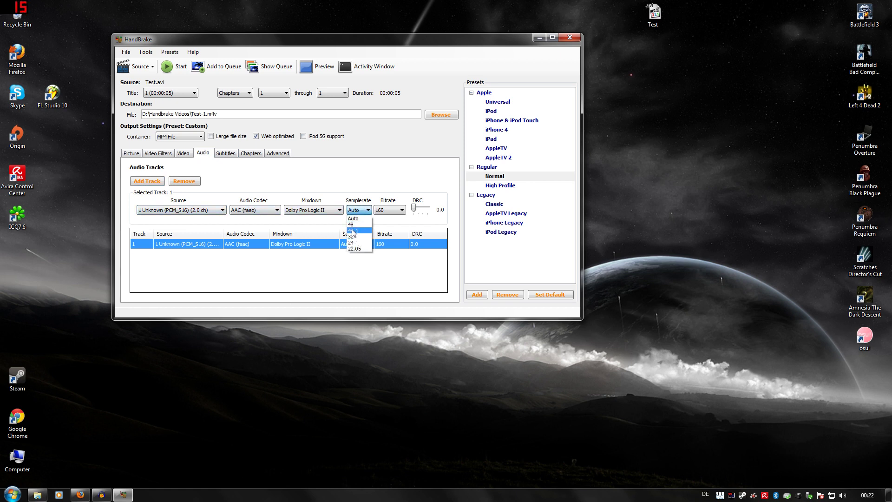
click(358, 195)
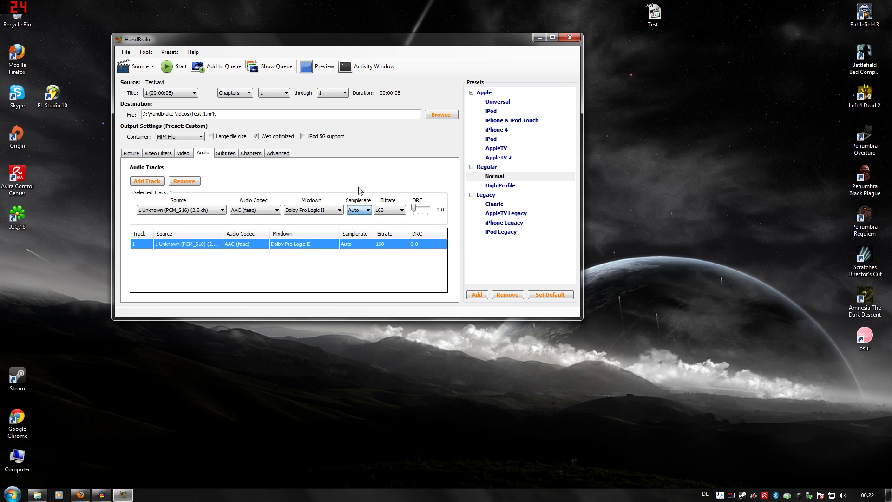
click(388, 213)
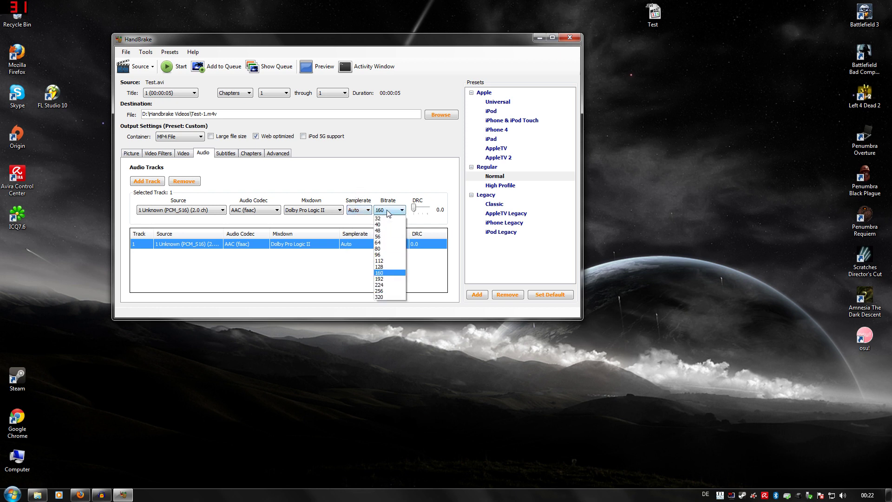
click(380, 279)
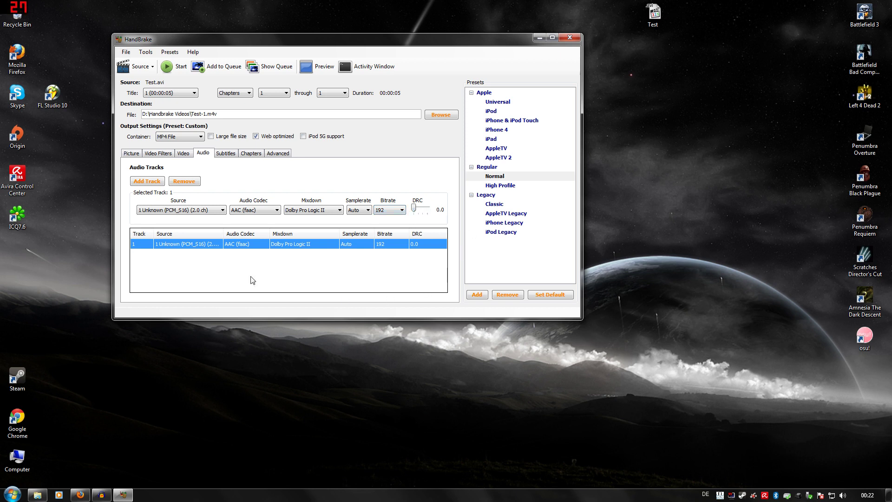
Step: Review the Subtitles, Chapters, Advanced, Audio, Video Filters, Video and Picture settings with the Normal preset selected
click(225, 154)
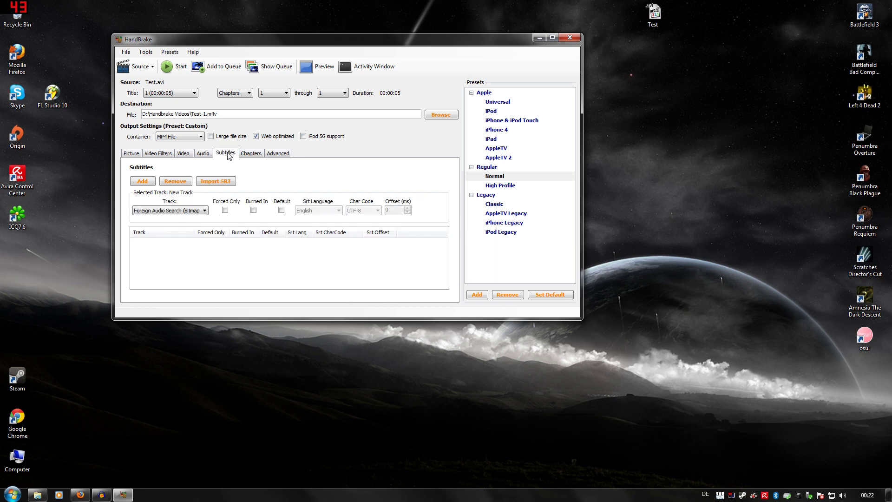
click(251, 154)
click(278, 154)
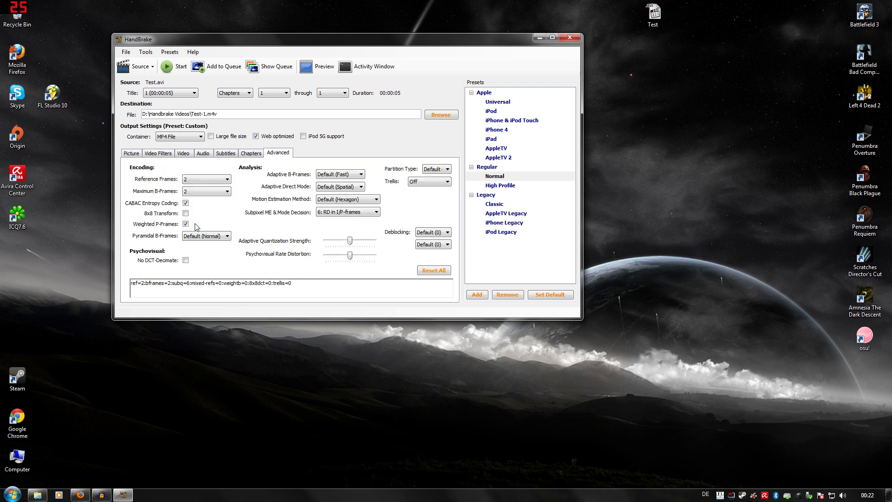
click(131, 154)
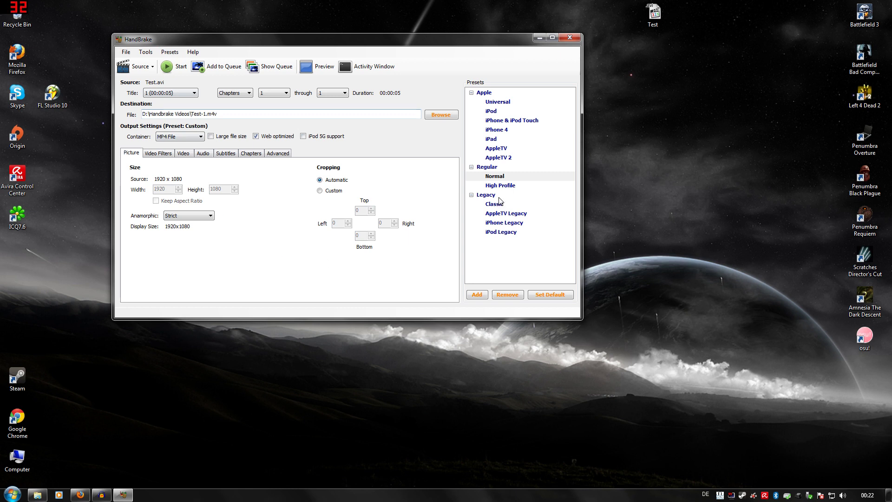
click(496, 177)
click(202, 156)
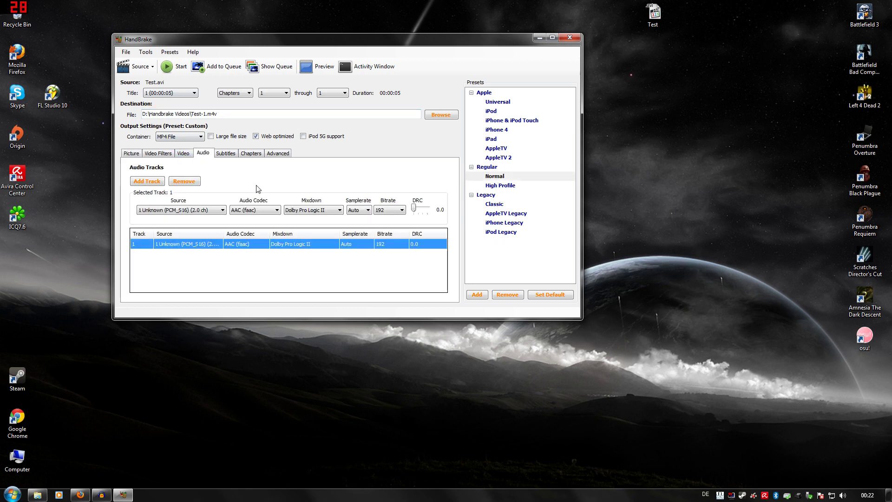
click(158, 154)
click(182, 155)
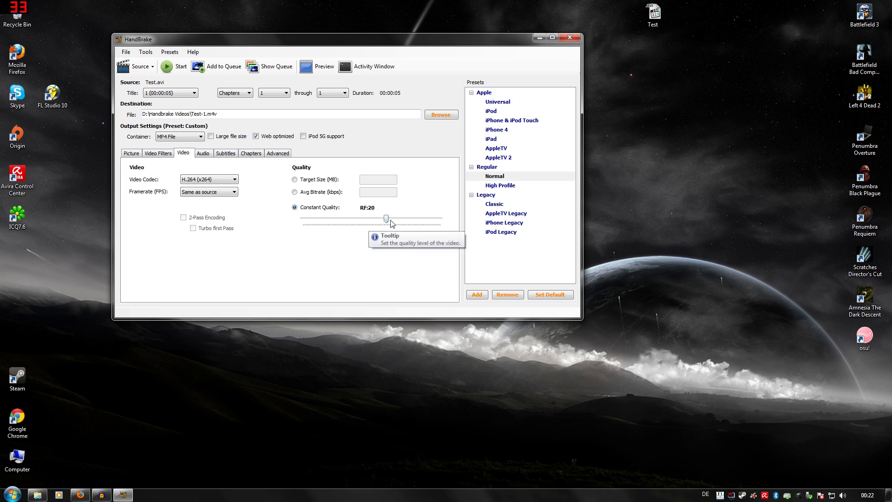
click(132, 154)
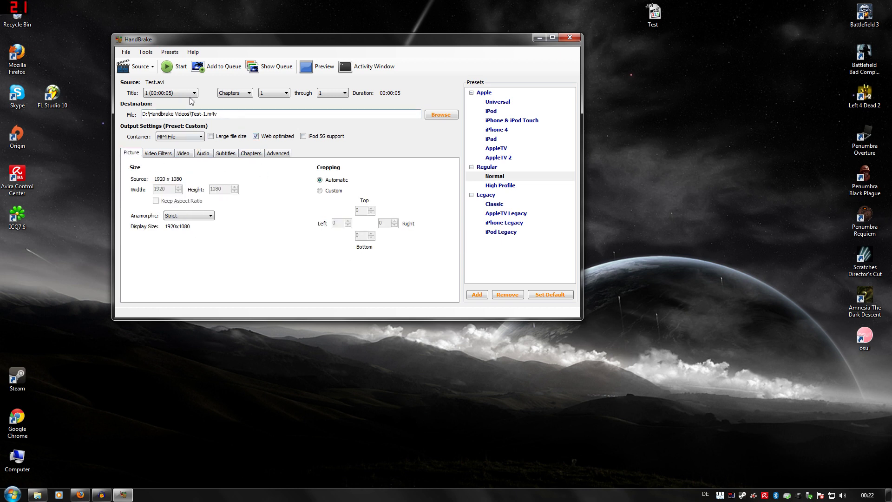
Step: Encode Test.avi to Test-1.m4v in the Handbrake Videos folder, and close HandBrake when the encode is done
click(177, 75)
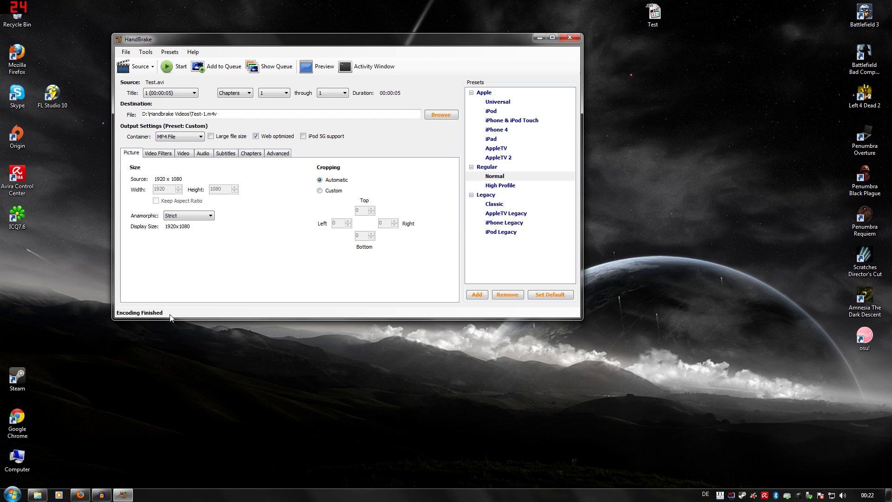
drag(139, 41, 124, 114)
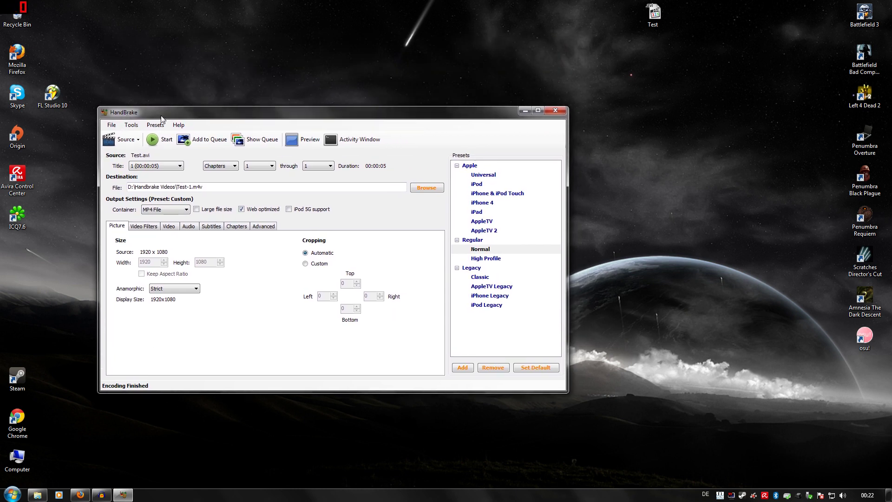
drag(539, 112, 525, 138)
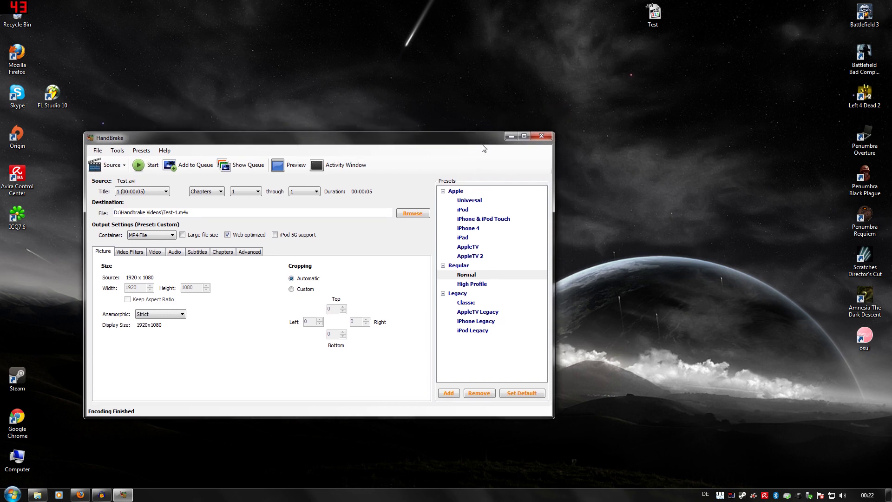
click(540, 136)
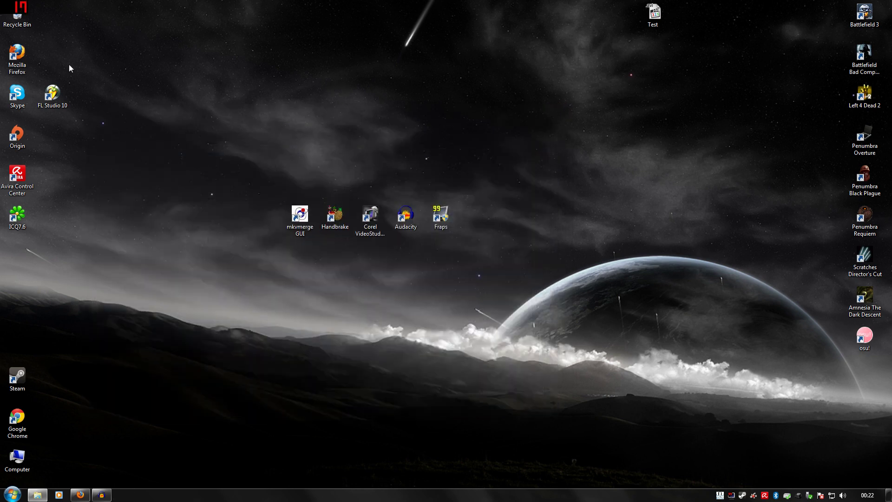
Step: Open the Handbrake Videos folder on Volume (D:) and copy the encoded Test-1 video to the desktop
double_click(16, 457)
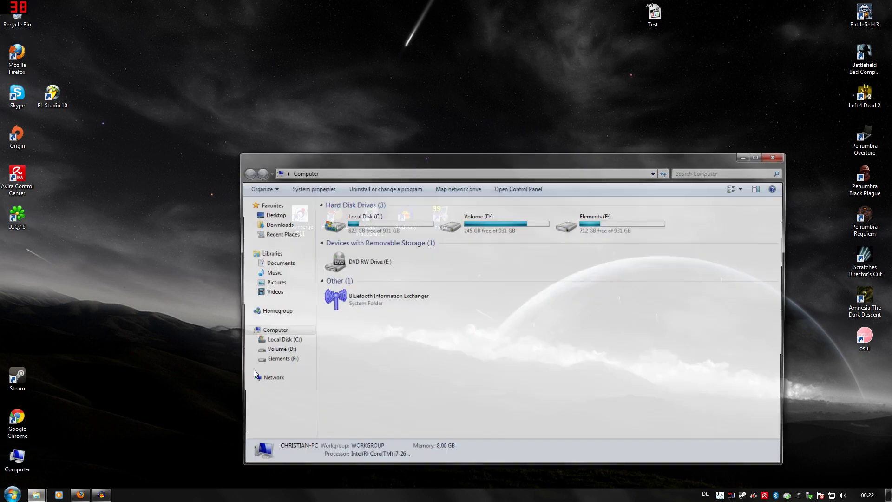
double_click(495, 223)
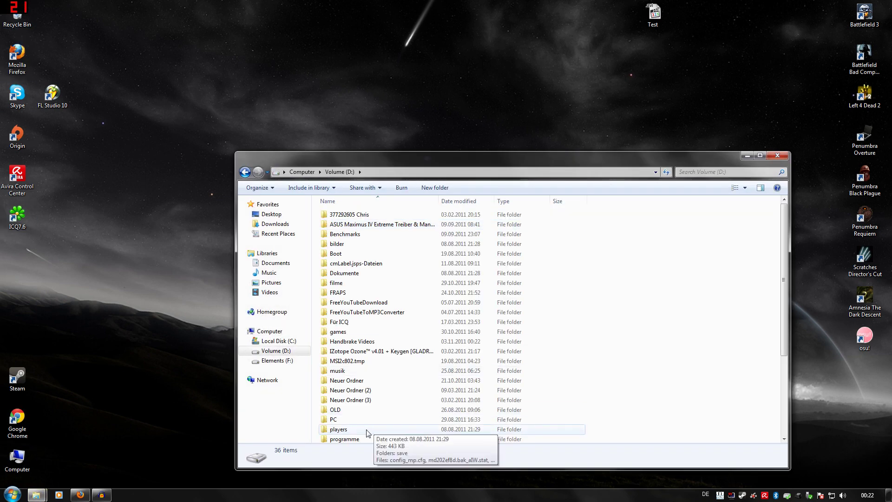
double_click(352, 341)
drag(344, 228, 441, 55)
Step: Delete the original Test-1 video from the Handbrake Videos folder and close the folder window
click(278, 234)
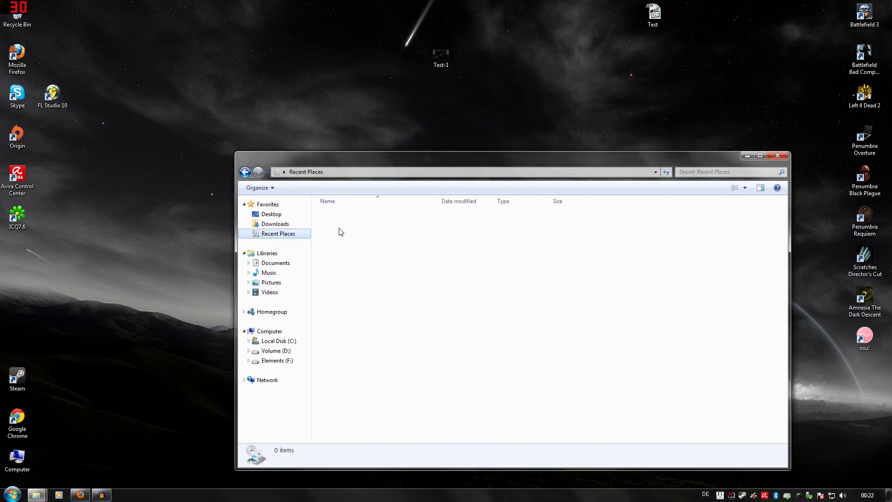
key(alt+Left)
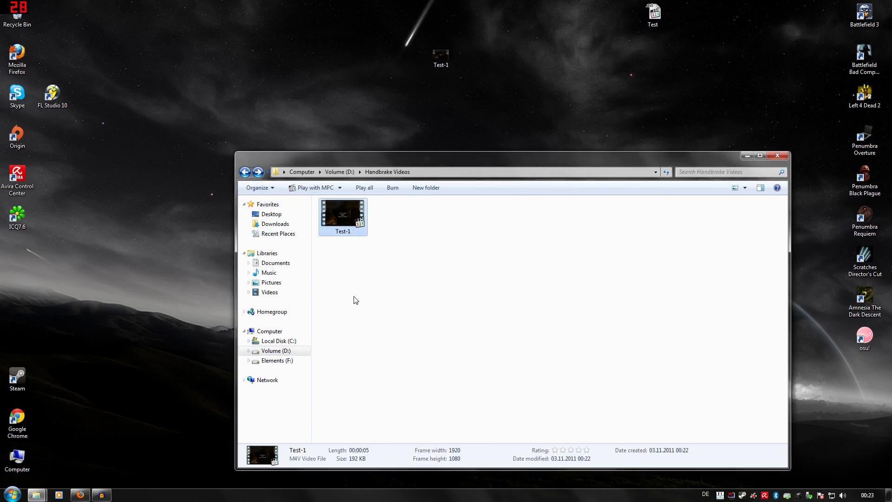
key(Delete)
key(Return)
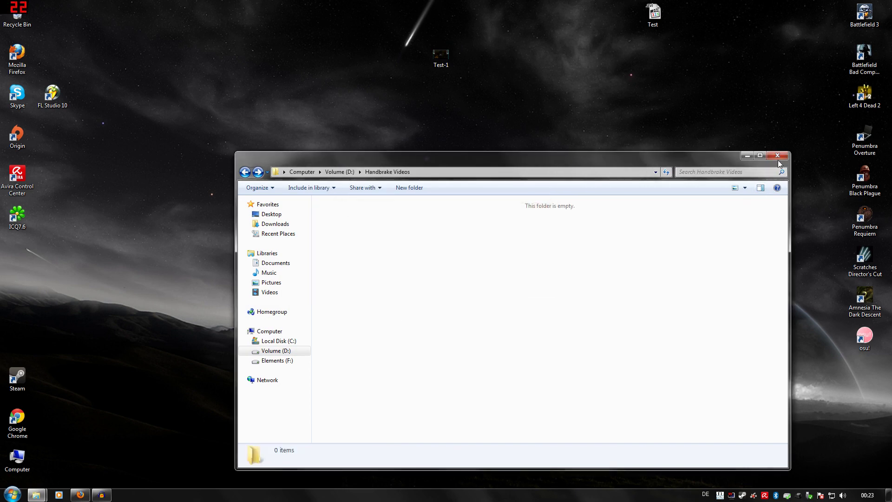
click(777, 156)
Step: Place the Test and Test-1 video files side by side in the middle area of the desktop
drag(652, 18, 613, 188)
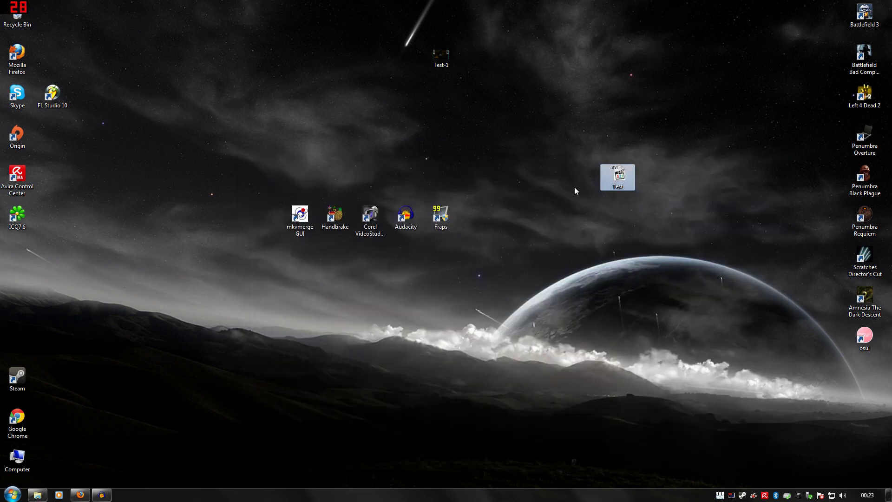
click(439, 62)
drag(438, 63, 580, 183)
Step: Check the file size of the Test AVI in its properties, and close them
click(620, 181)
click(621, 181)
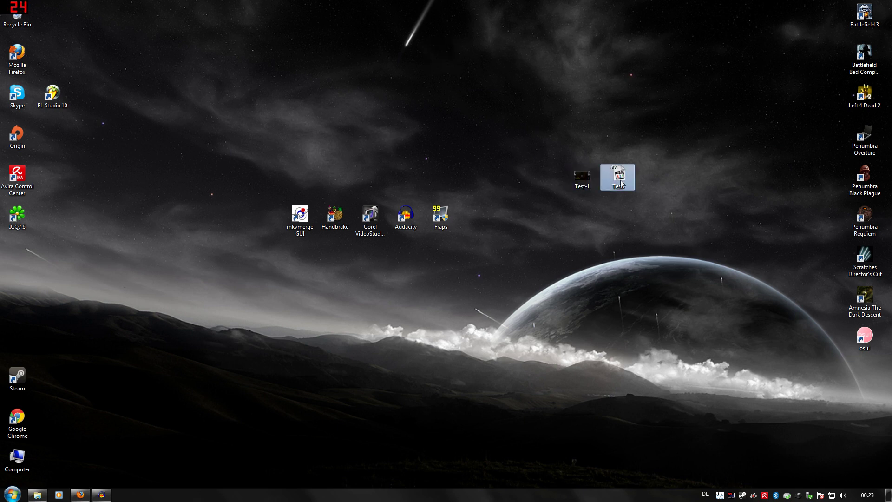
right_click(621, 181)
click(651, 401)
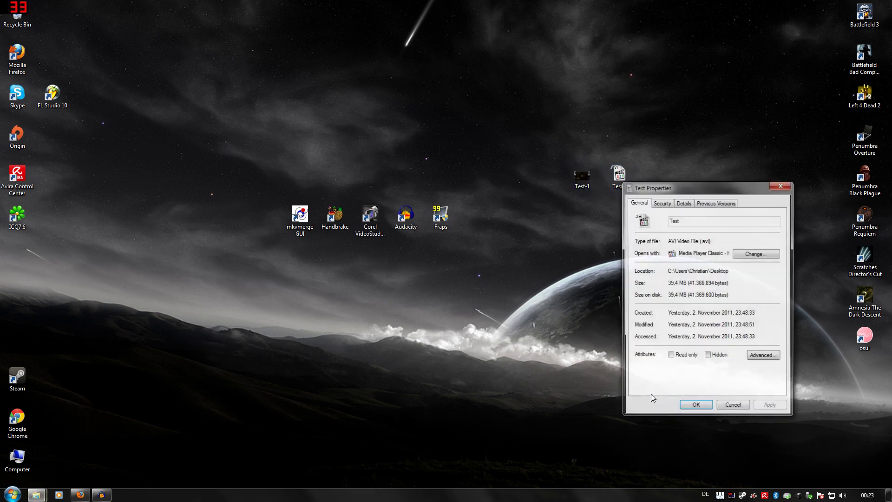
drag(675, 187, 695, 148)
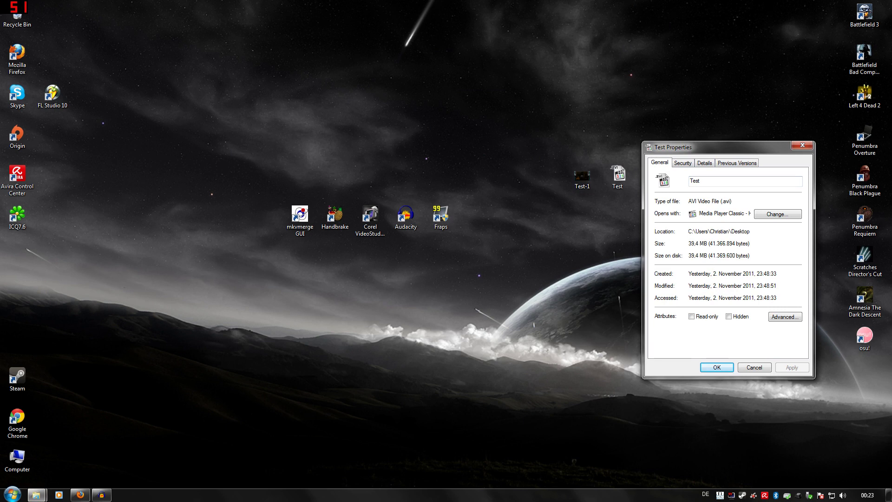
click(707, 367)
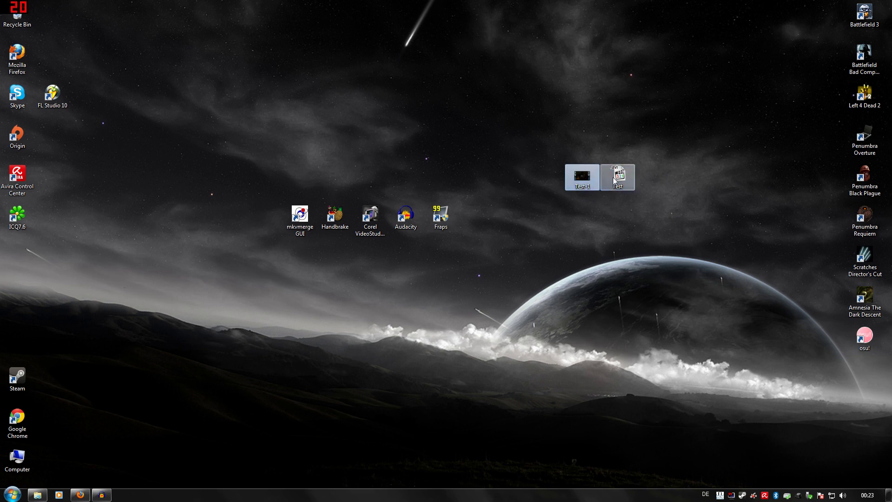
Step: Check the file size of the encoded Test-1 M4V in its properties, and close them
click(579, 185)
right_click(581, 184)
click(617, 391)
drag(633, 191, 454, 129)
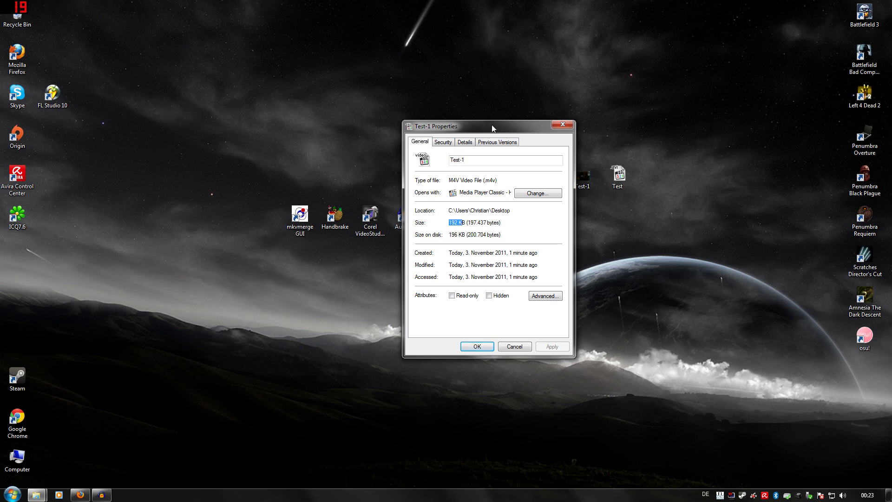
click(477, 346)
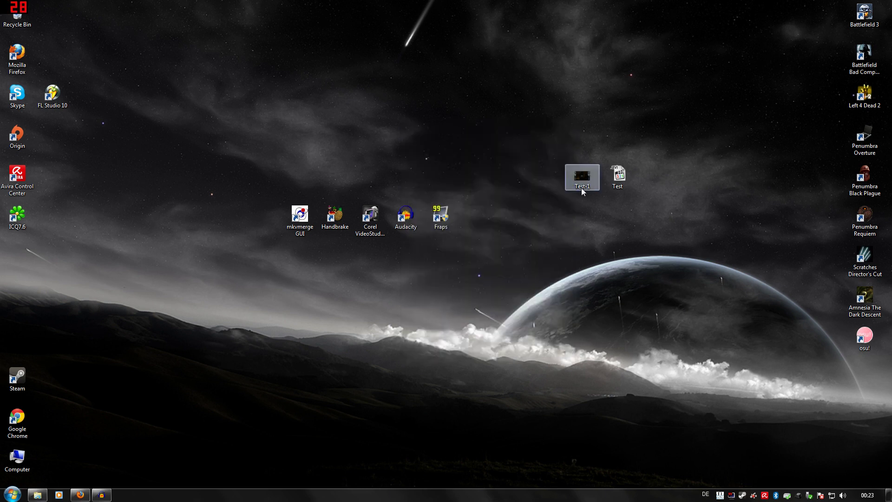
Step: Rearrange the Test-1 and Test icons next to each other and move both up to the desktop's upper area
mouse_move(581, 188)
drag(580, 176, 547, 175)
drag(512, 149, 570, 210)
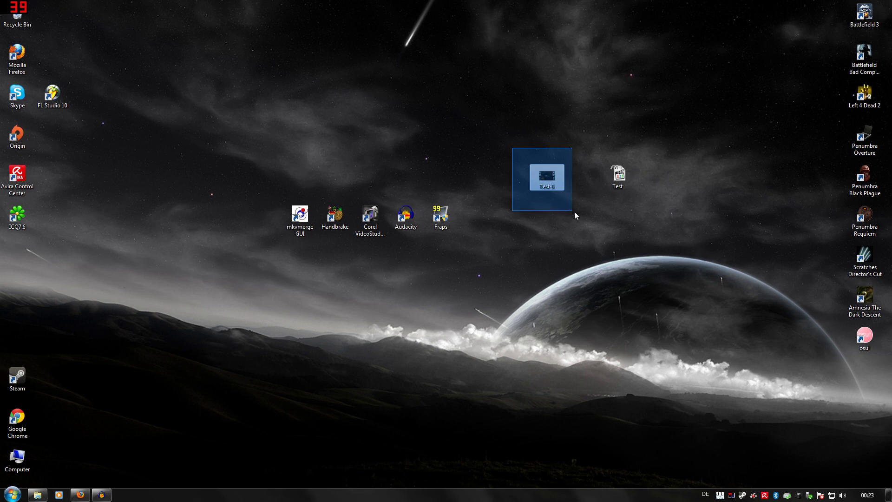
click(613, 183)
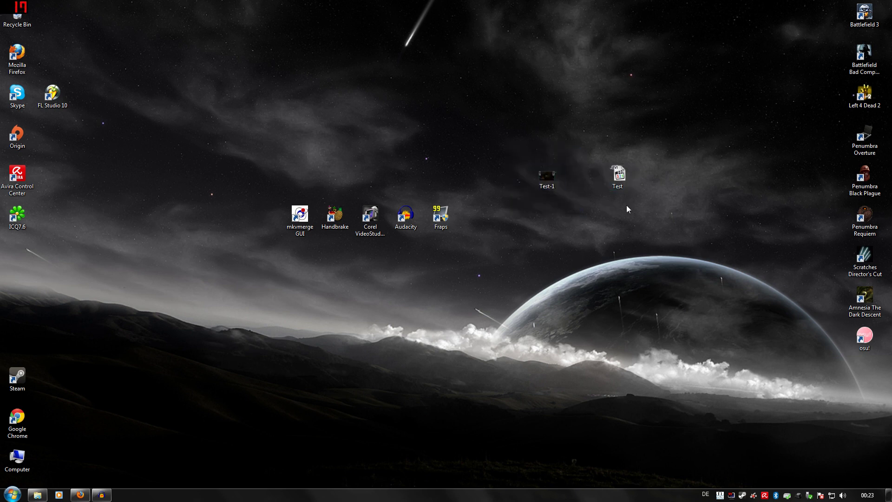
drag(621, 175, 605, 189)
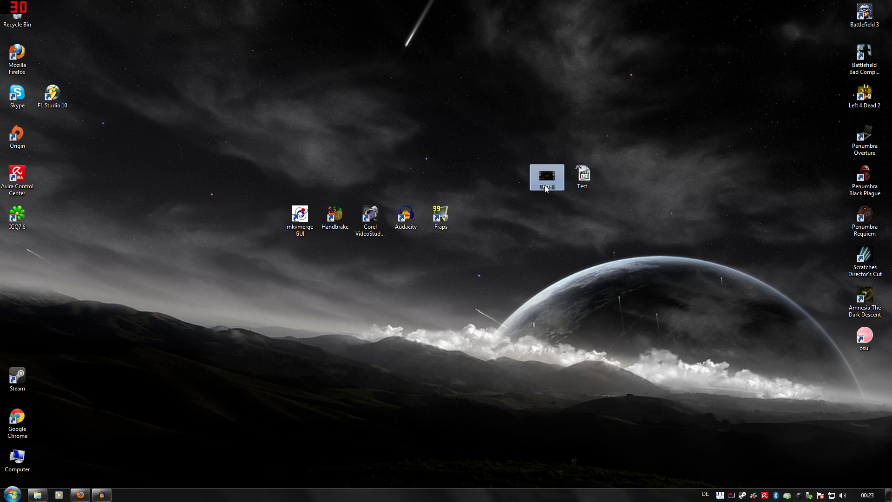
drag(525, 143, 597, 203)
drag(538, 175, 538, 54)
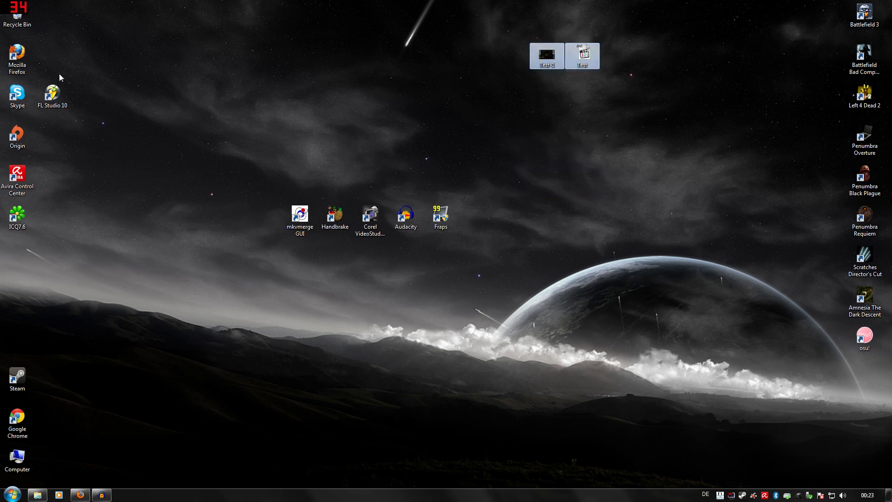
Step: Open the Amnesia folder under Let's Play's on Elements (F:), with its window docked to the right half of the screen
click(38, 494)
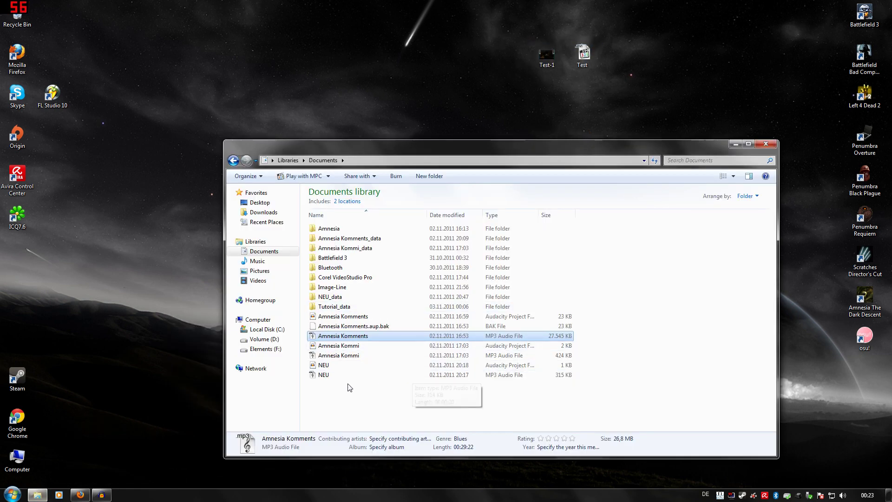
click(265, 349)
double_click(327, 232)
drag(332, 148, 891, 161)
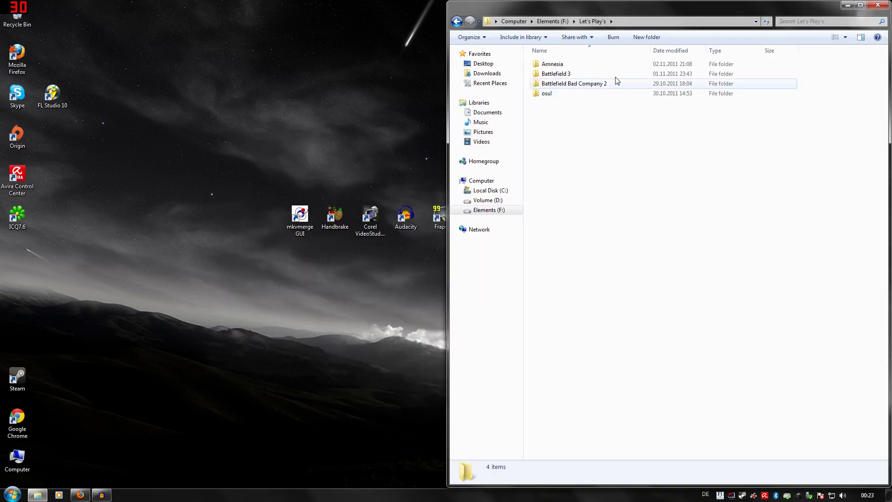
double_click(552, 64)
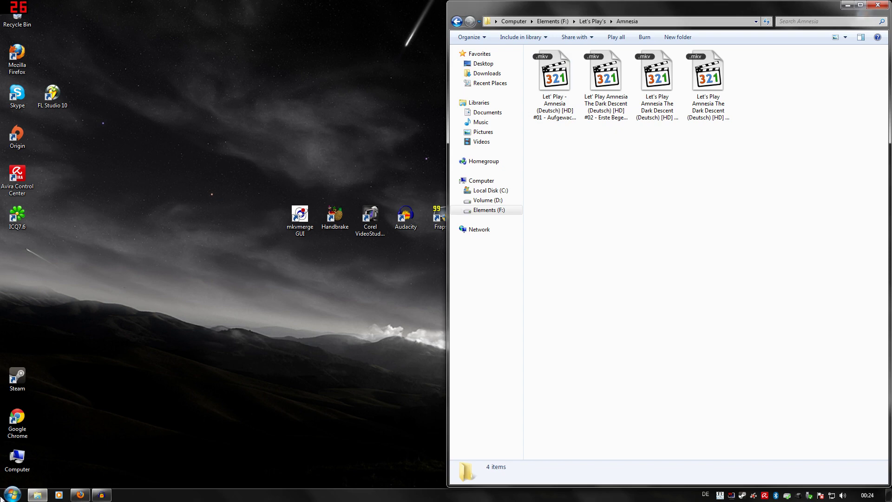
Step: Open Volume (D:) in a second Explorer window docked to the left half of the screen
click(12, 495)
click(165, 361)
drag(410, 161, 1, 159)
click(238, 71)
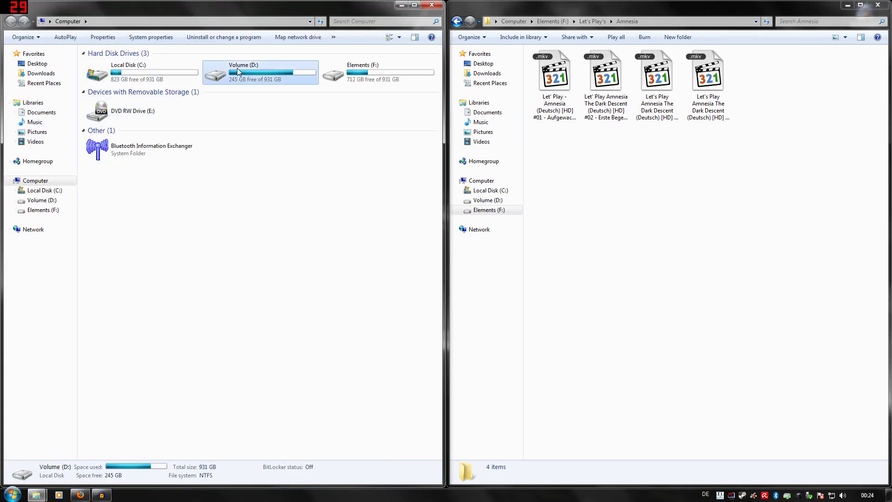
double_click(238, 71)
Step: Check the details of the Let's Play Amnesia #04 AVI on Volume (D:), and play it from about 13:44
click(139, 395)
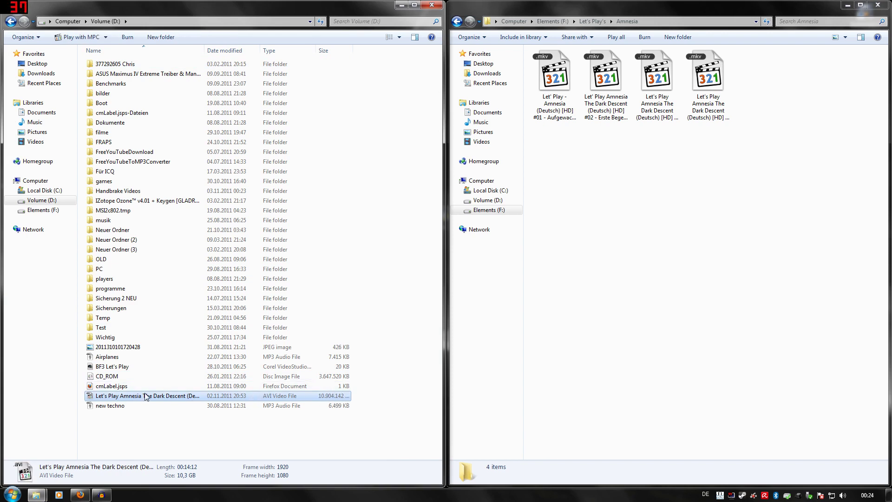
click(113, 387)
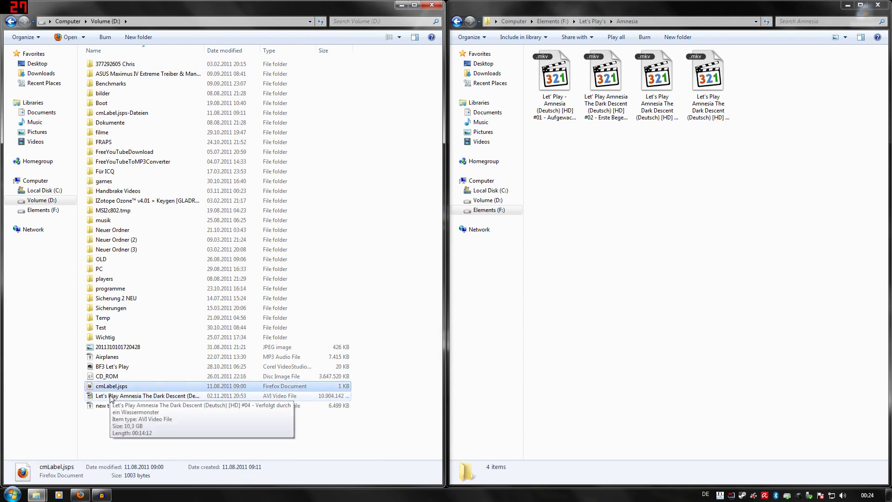
click(110, 396)
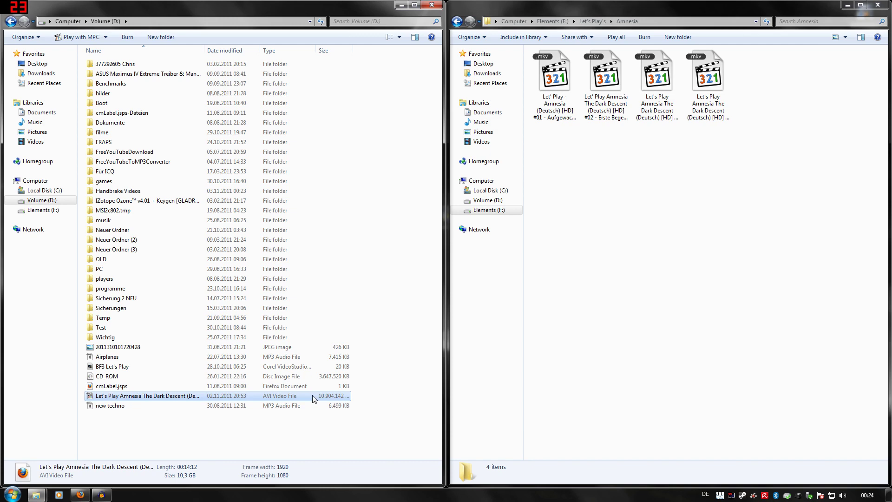
double_click(288, 399)
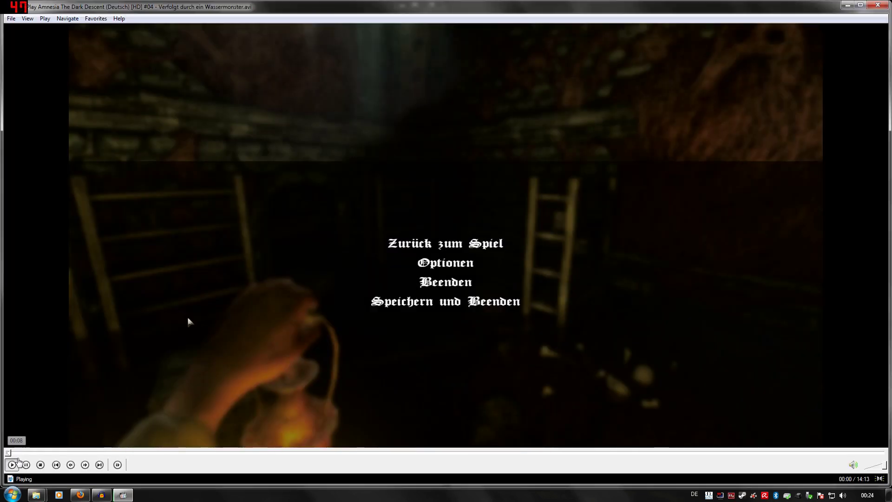
click(854, 453)
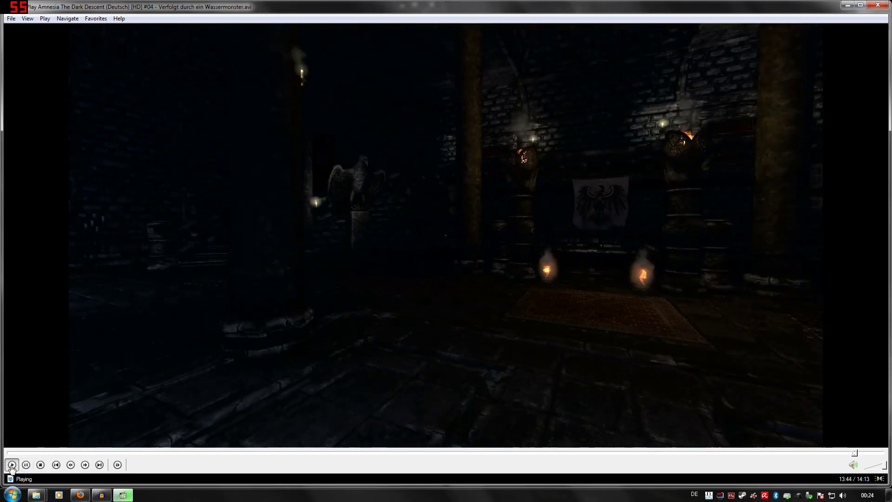
Step: Pause the Amnesia #04 AVI, seek back to 13:21 and dock the player to the left half of the screen
click(26, 465)
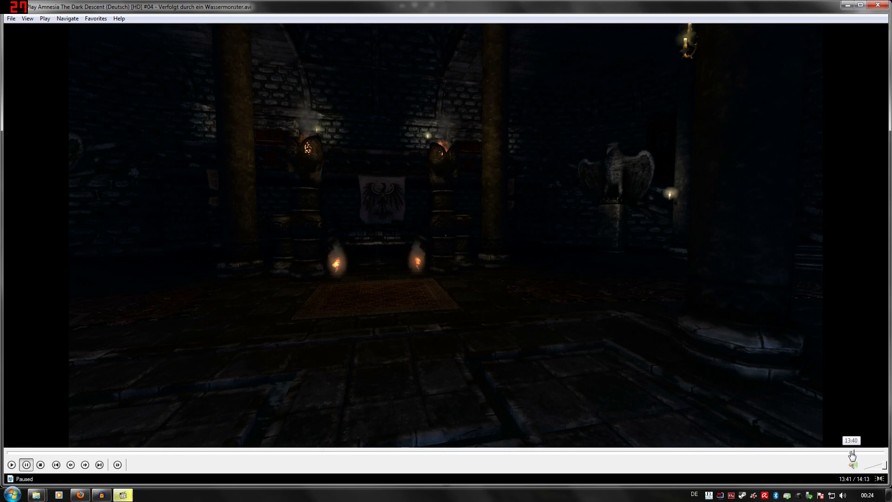
click(848, 453)
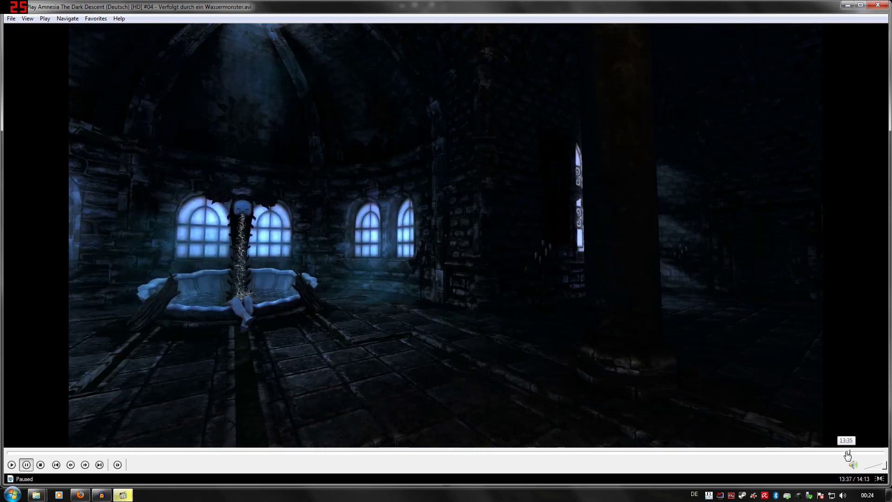
click(845, 453)
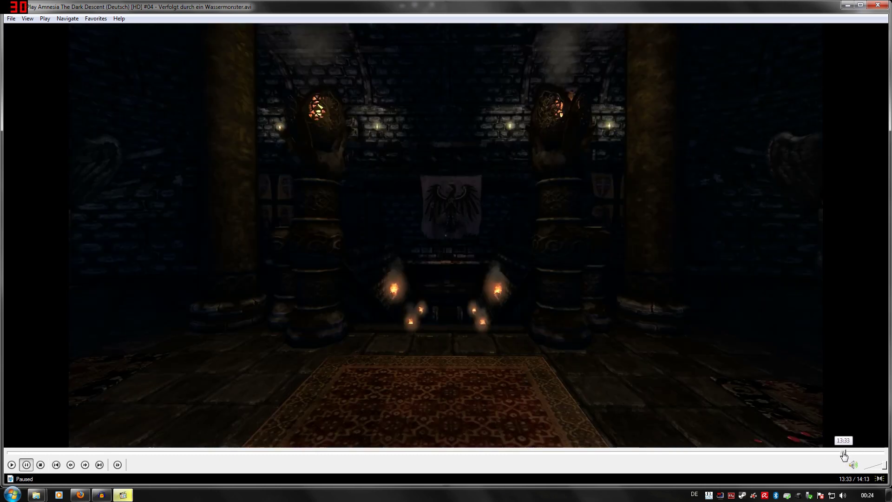
click(841, 453)
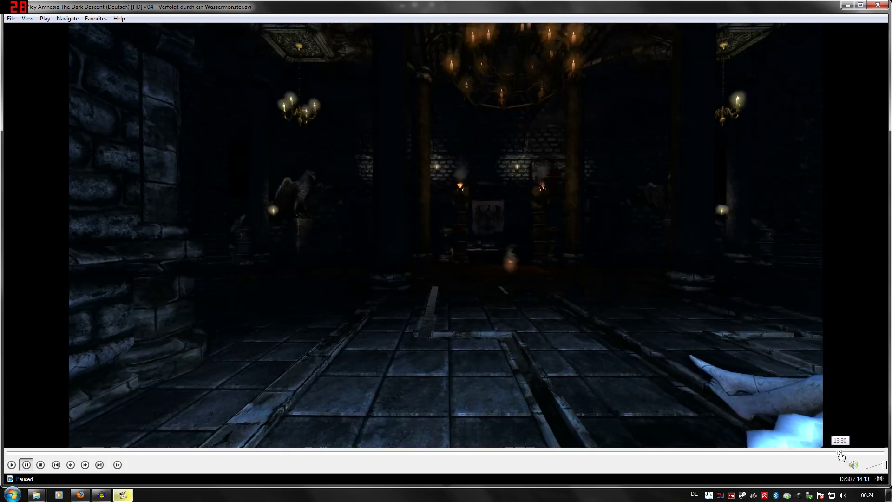
click(836, 453)
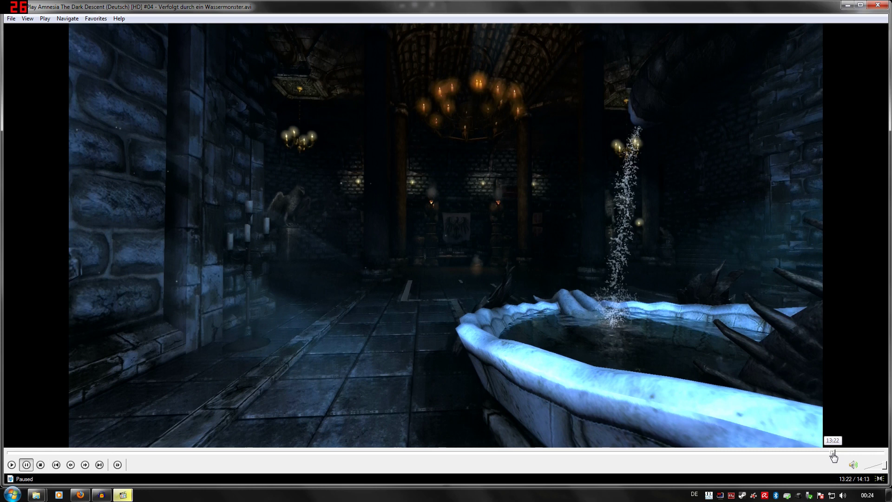
click(833, 453)
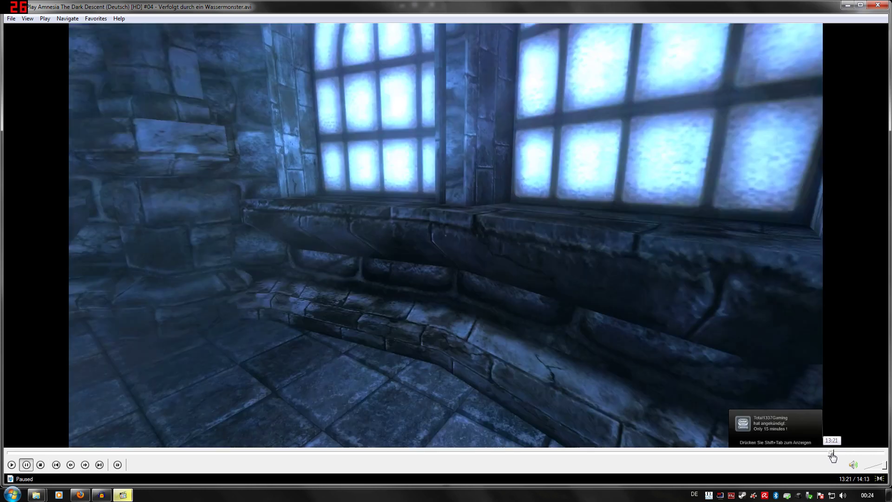
click(831, 453)
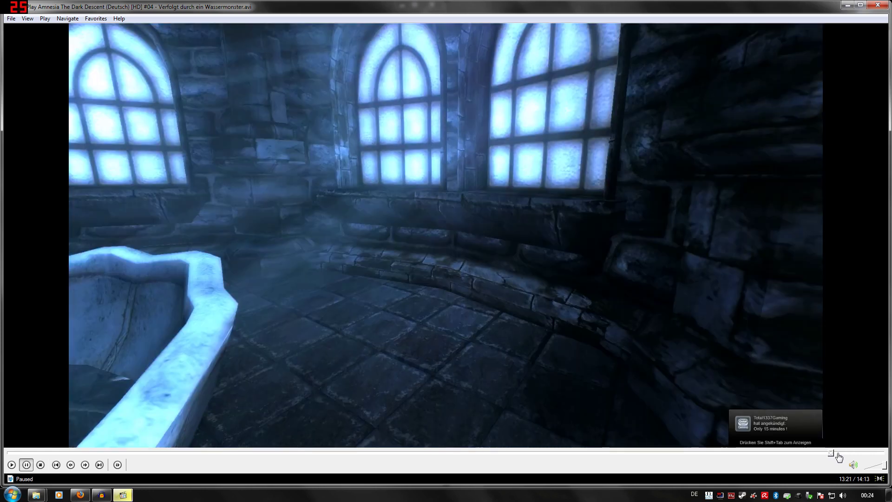
key(super+Left)
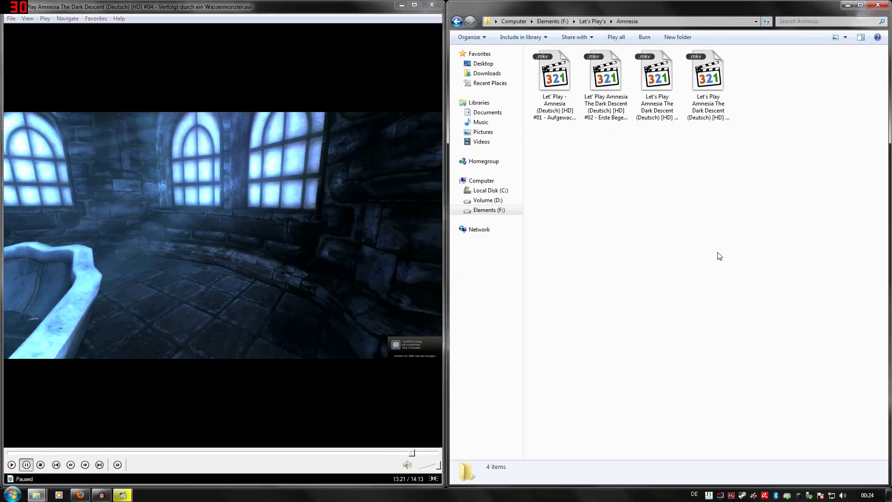
Step: Check the file details of the fourth Amnesia MKV in the Amnesia folder on Elements (F:)
click(705, 84)
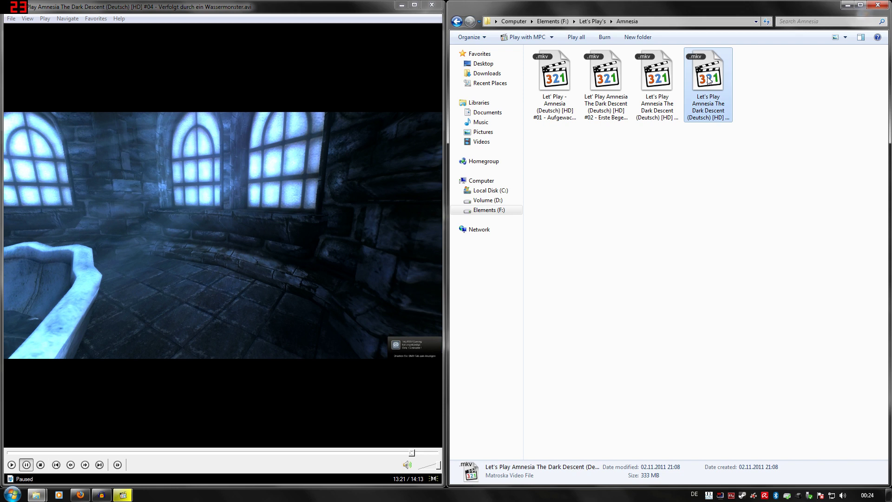
click(723, 180)
click(709, 78)
click(710, 215)
click(713, 79)
Step: Open the Amnesia #04 MKV in Windows Media Player and pause it at 13:21 to compare its picture with the AVI
right_click(704, 85)
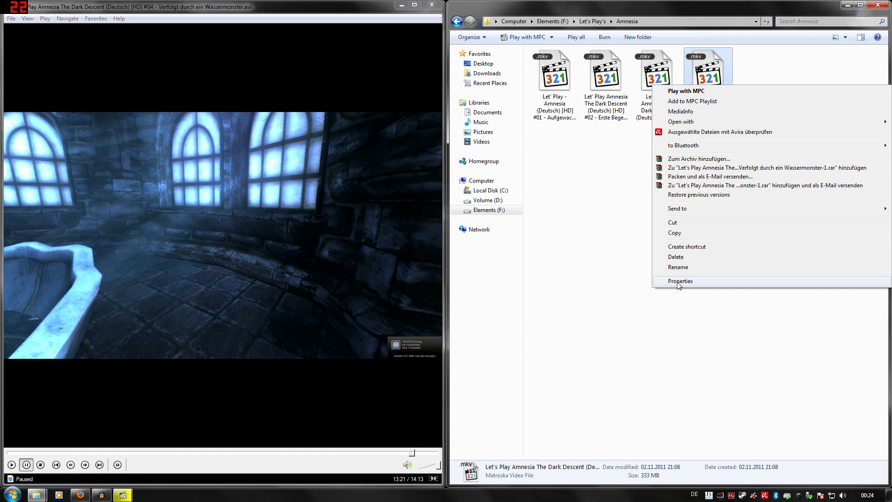
mouse_move(681, 121)
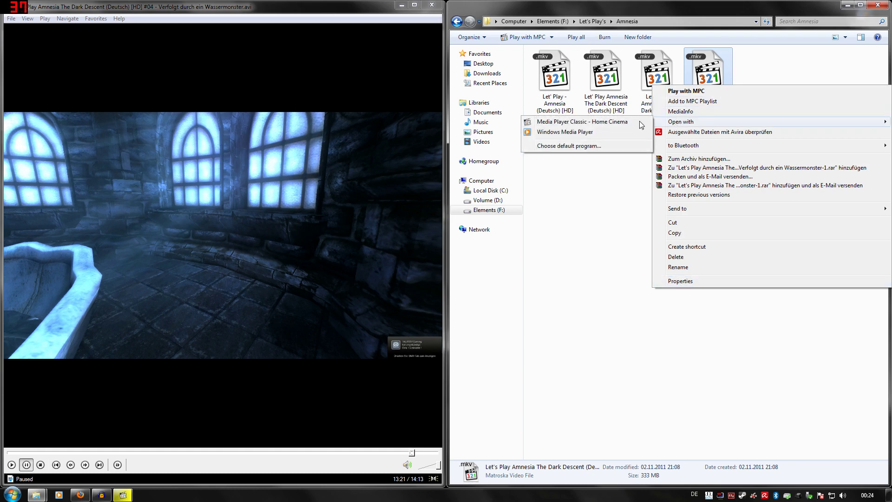
click(549, 133)
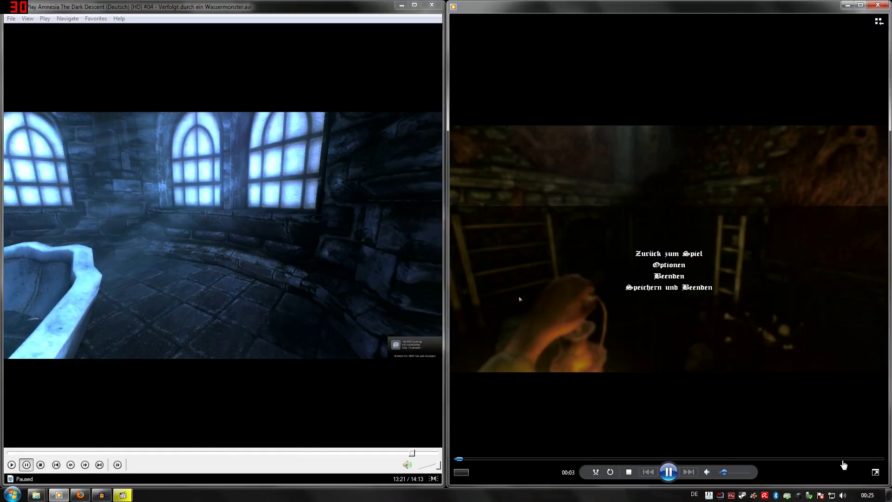
click(849, 459)
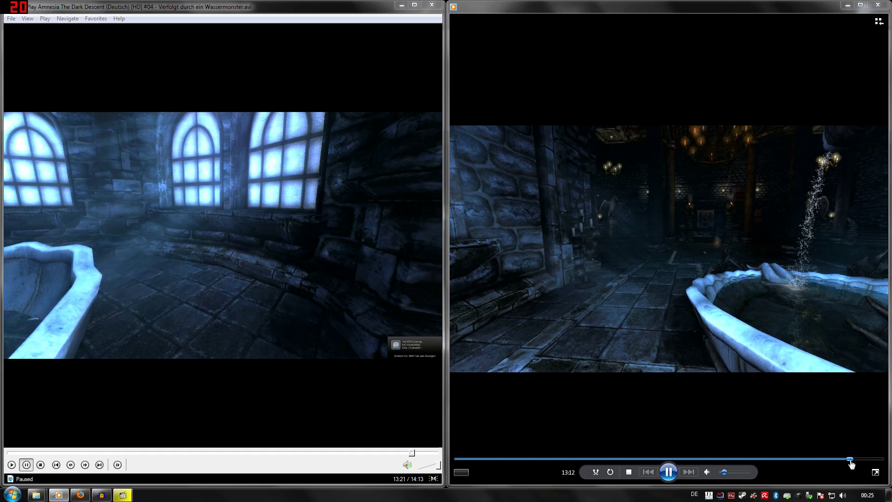
click(854, 459)
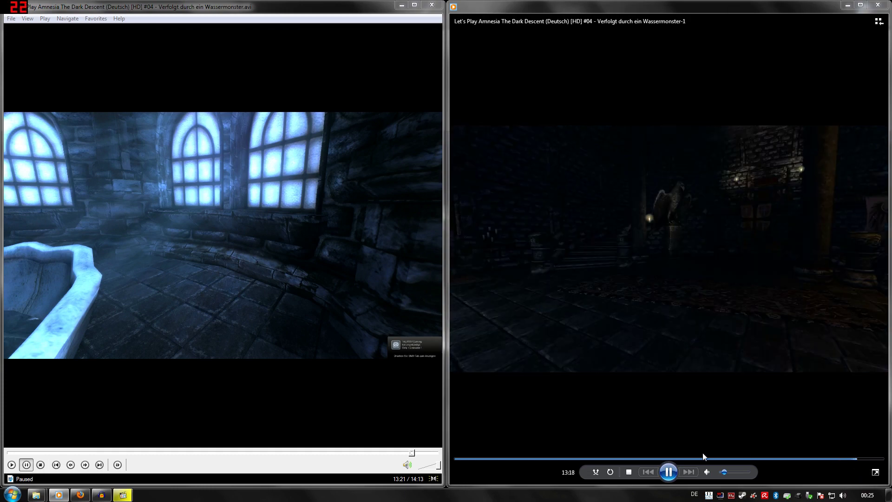
click(668, 472)
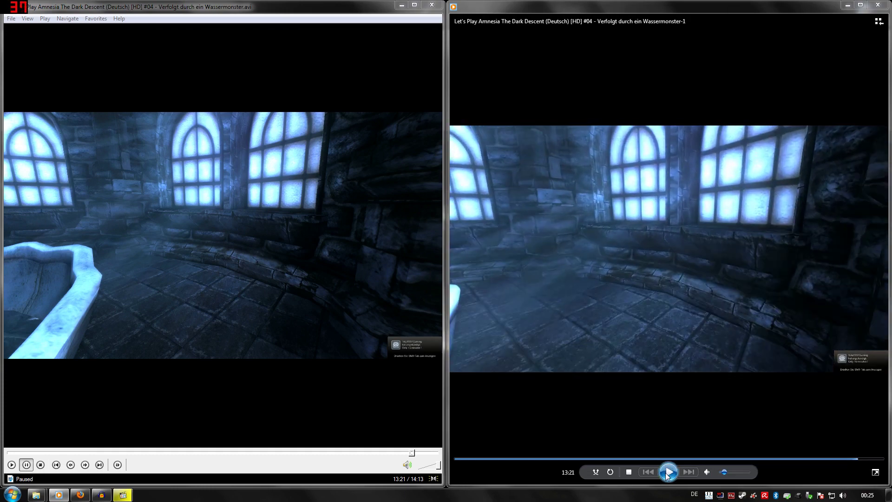
click(856, 459)
click(669, 472)
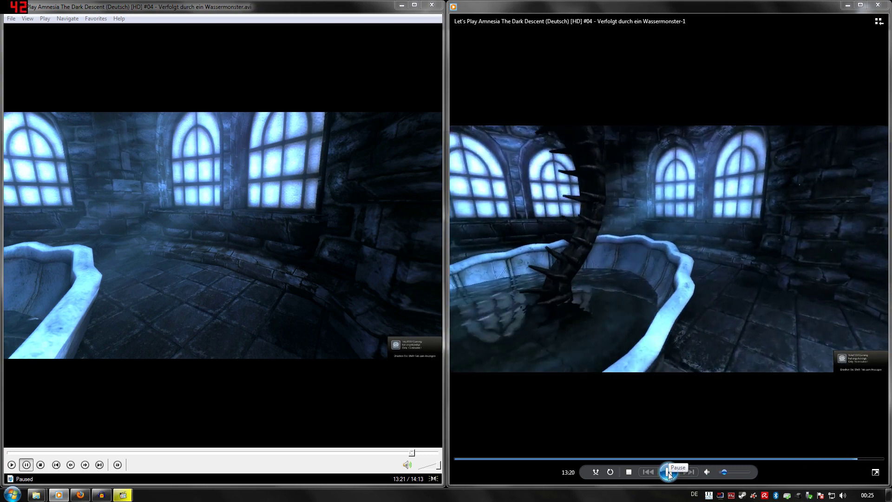
click(669, 472)
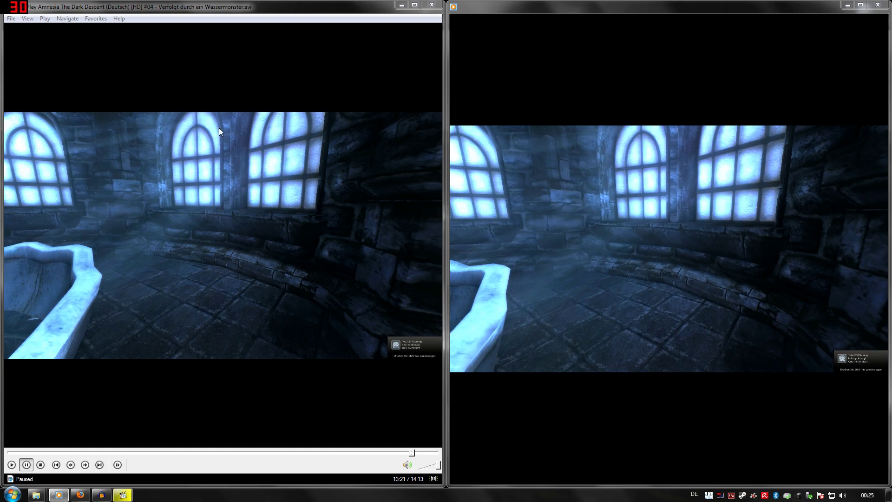
mouse_move(602, 293)
mouse_move(660, 164)
Step: Close both video players and both Explorer windows to return to the desktop
click(431, 5)
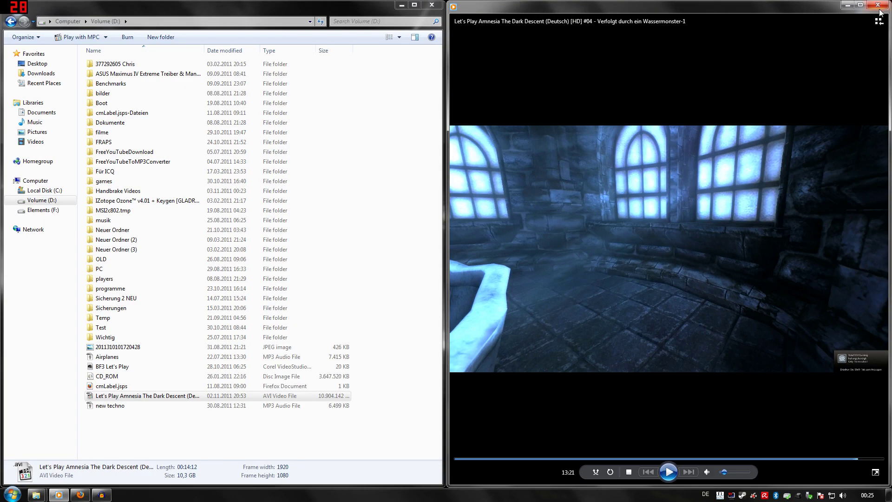
click(877, 4)
click(432, 5)
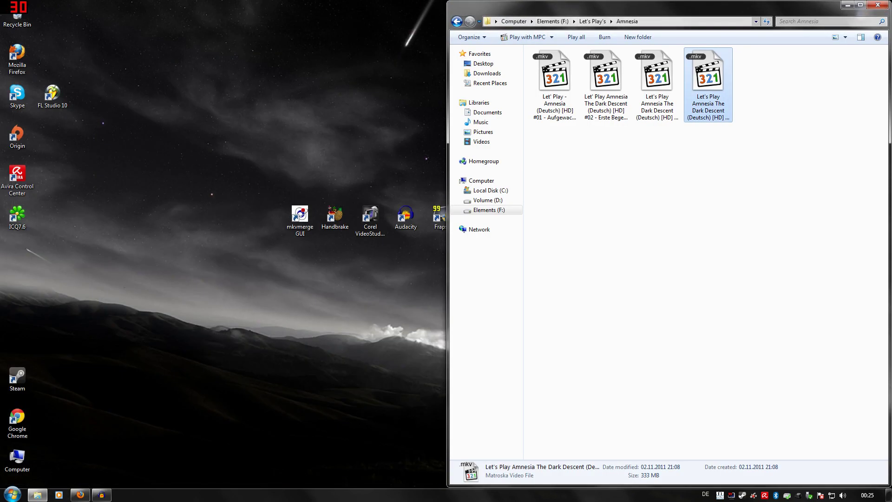
click(878, 5)
Step: Launch HandBrake with the Normal preset and load Test.avi from the desktop as the source
double_click(334, 216)
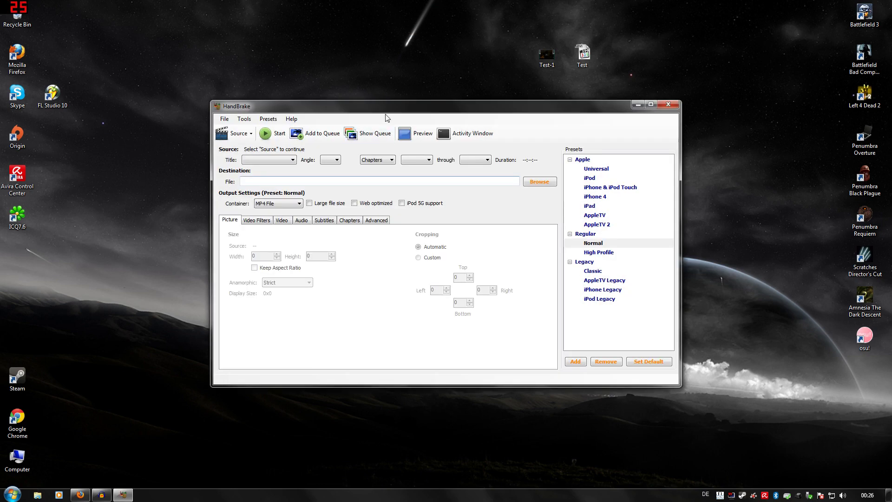
drag(383, 107, 181, 104)
drag(583, 57, 585, 68)
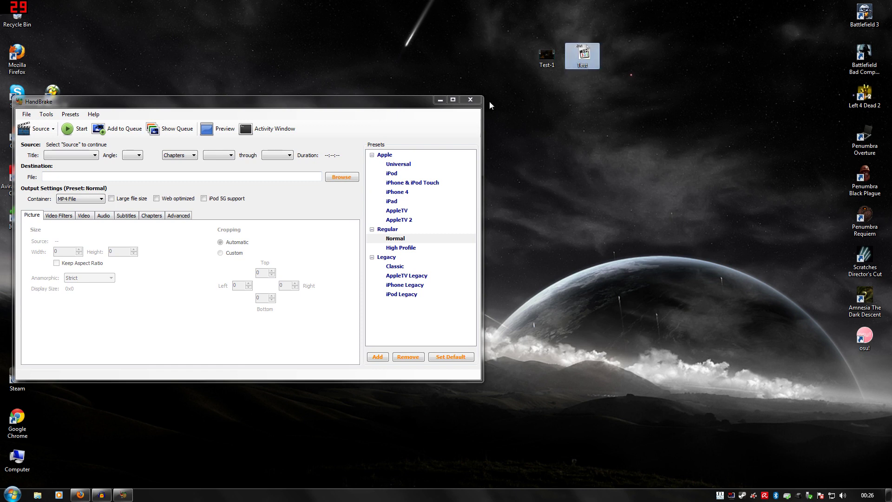
click(395, 238)
click(105, 216)
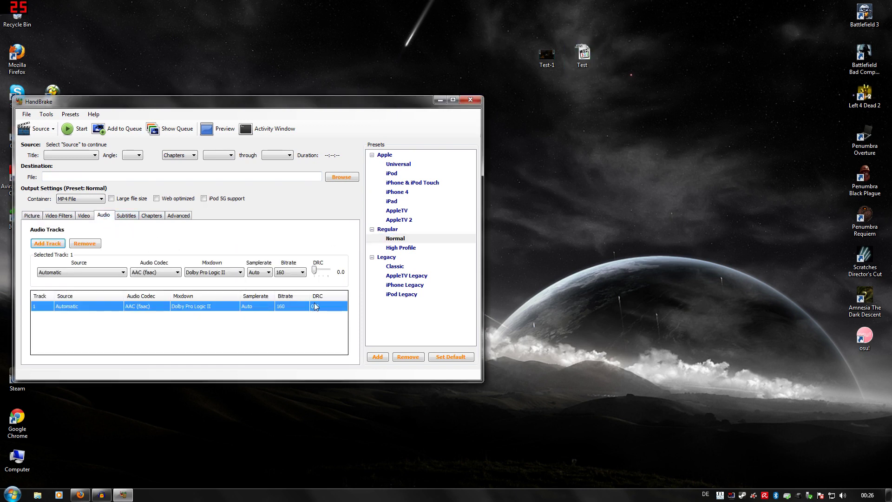
click(52, 217)
click(32, 216)
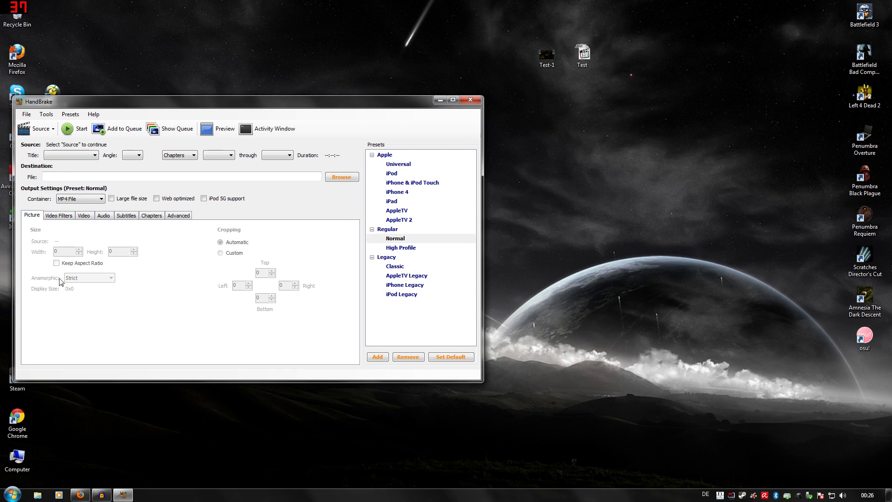
drag(170, 108, 290, 108)
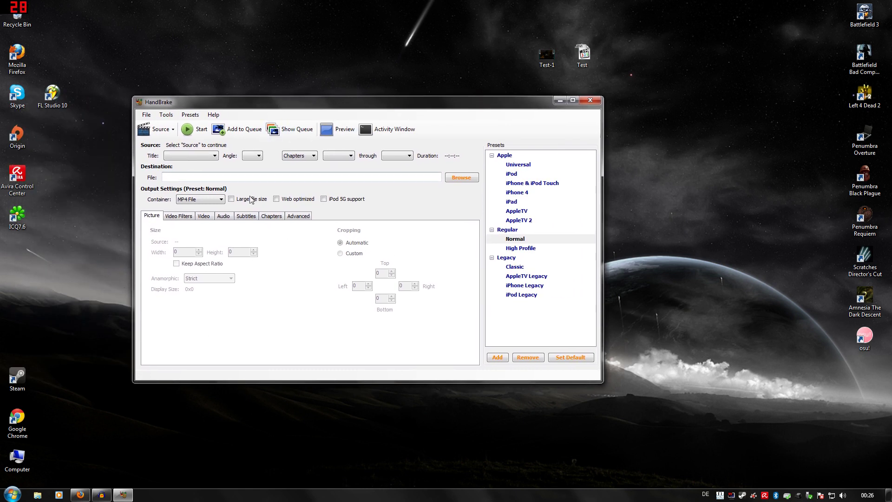
drag(583, 53, 296, 180)
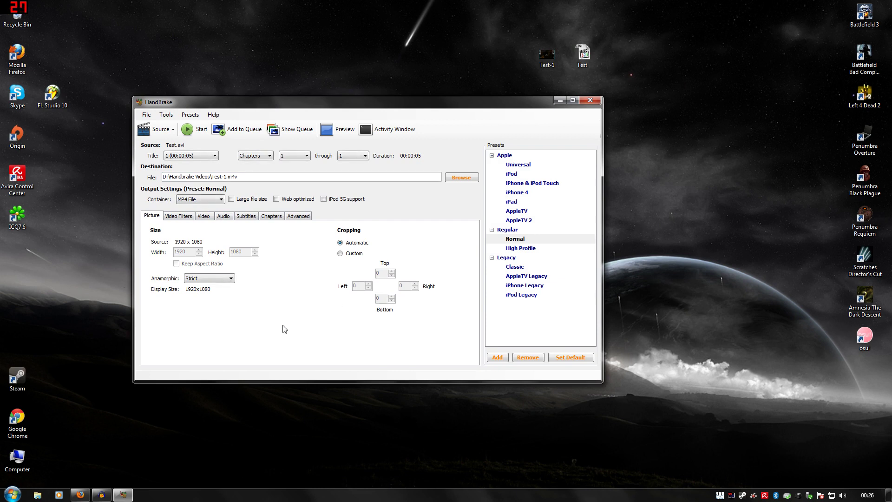
Step: Set the anamorphic mode to None and switch cropping to Custom for the Test.avi encode
click(194, 279)
click(192, 286)
click(340, 253)
click(356, 286)
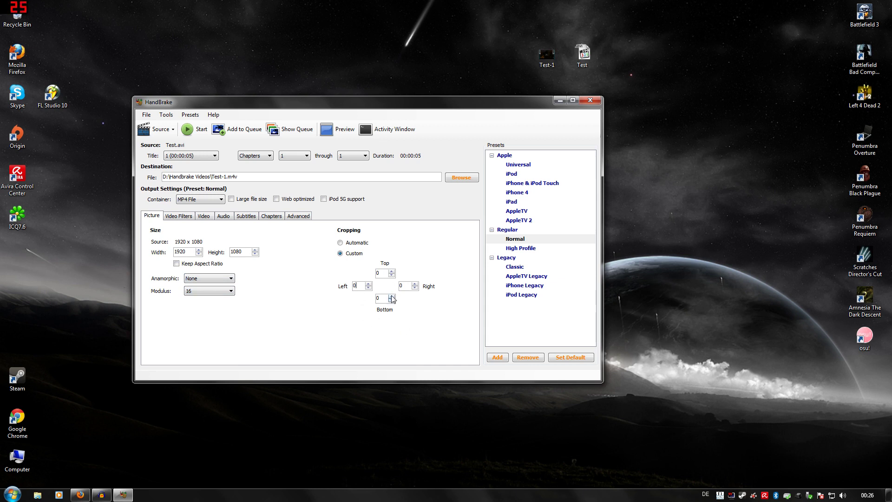
Step: Set the anamorphic mode to Strict, toggle the Web optimized option and close HandBrake
click(214, 278)
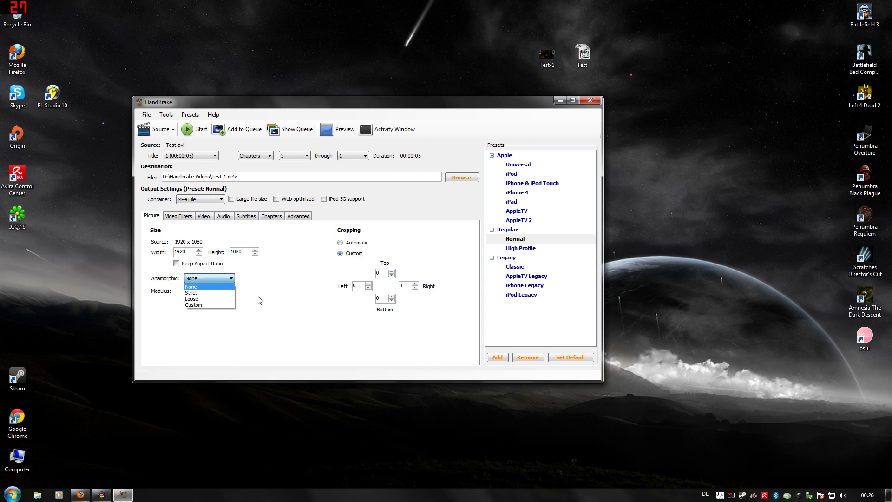
click(205, 290)
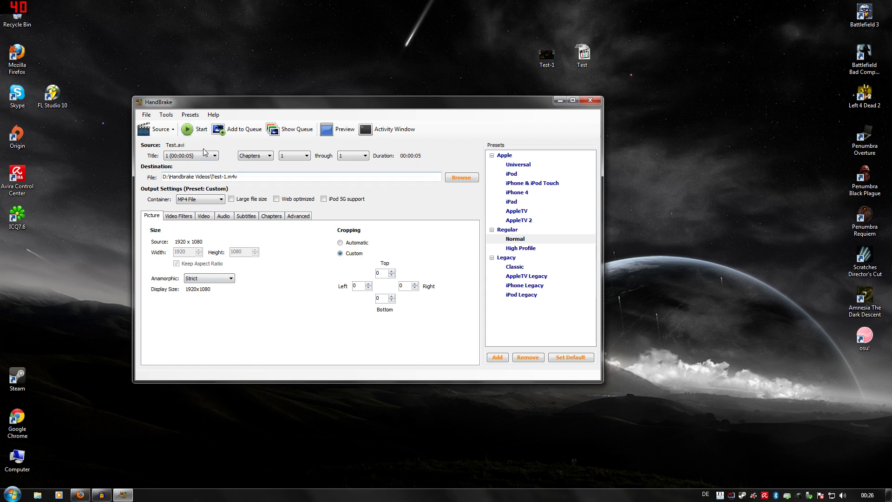
click(277, 199)
click(590, 100)
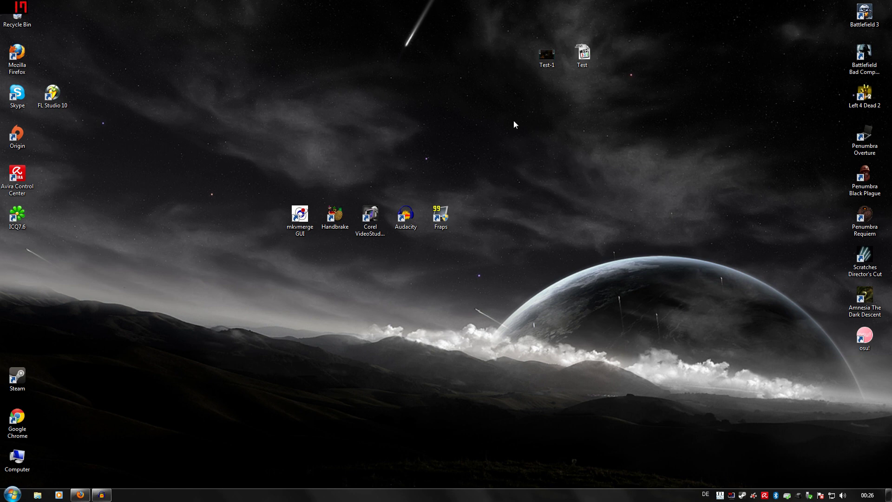
Step: Launch mkvmerge GUI and confirm its options with header compression for audio and video tracks turned off by default
double_click(298, 223)
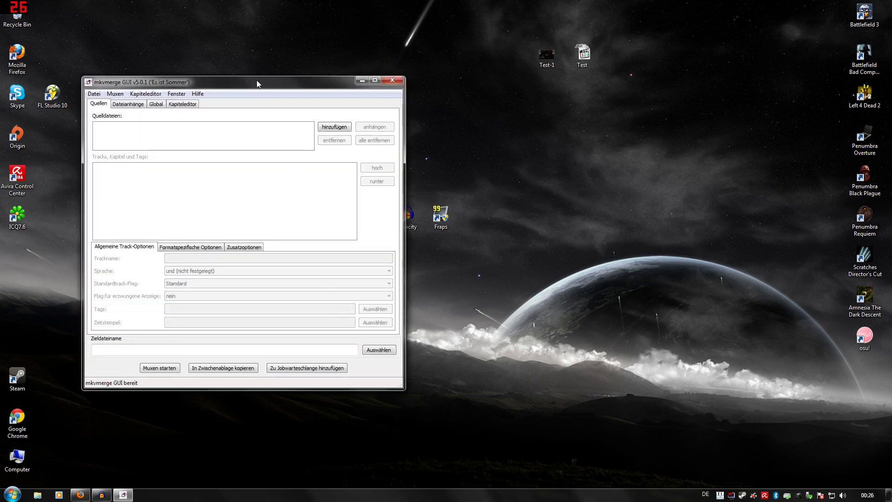
drag(257, 82, 254, 45)
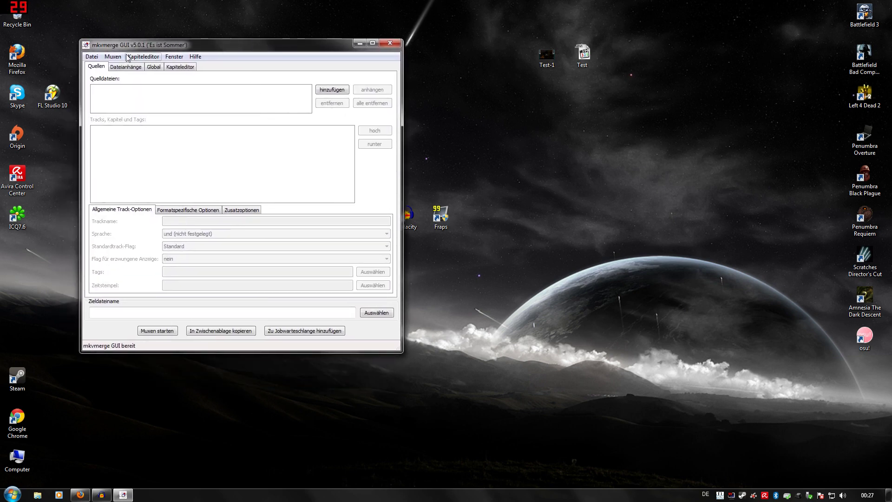
click(95, 57)
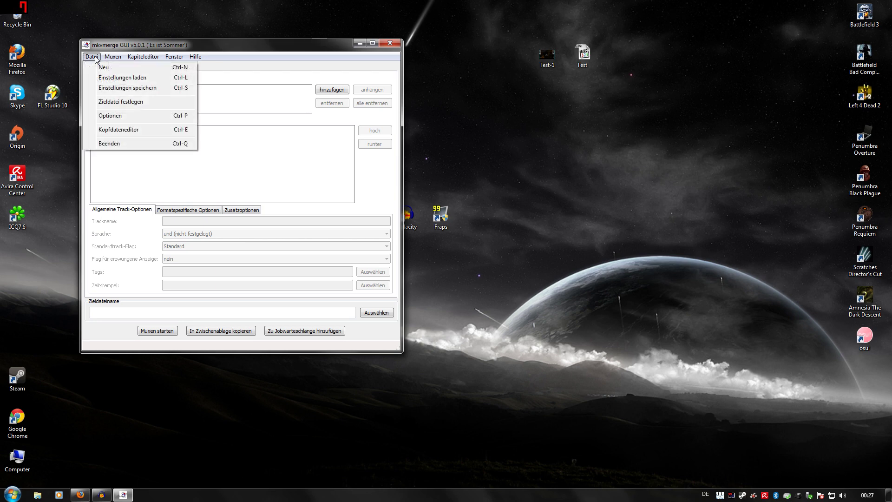
click(110, 115)
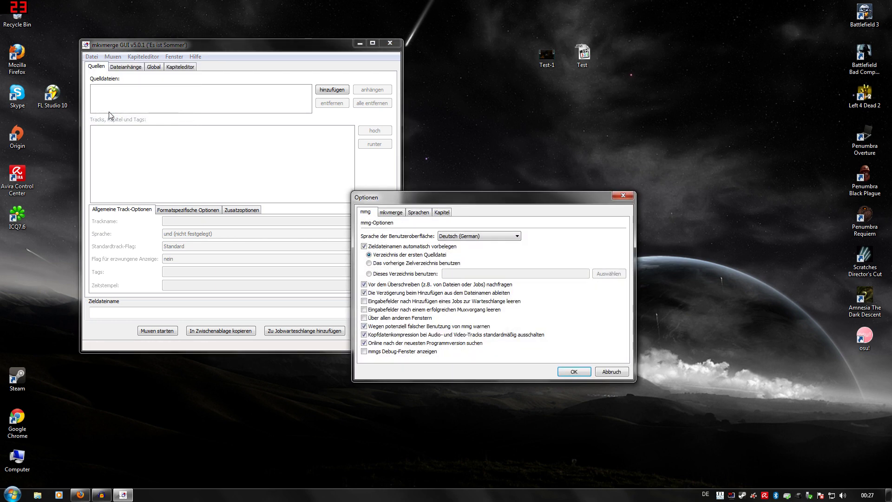
click(365, 335)
click(365, 335)
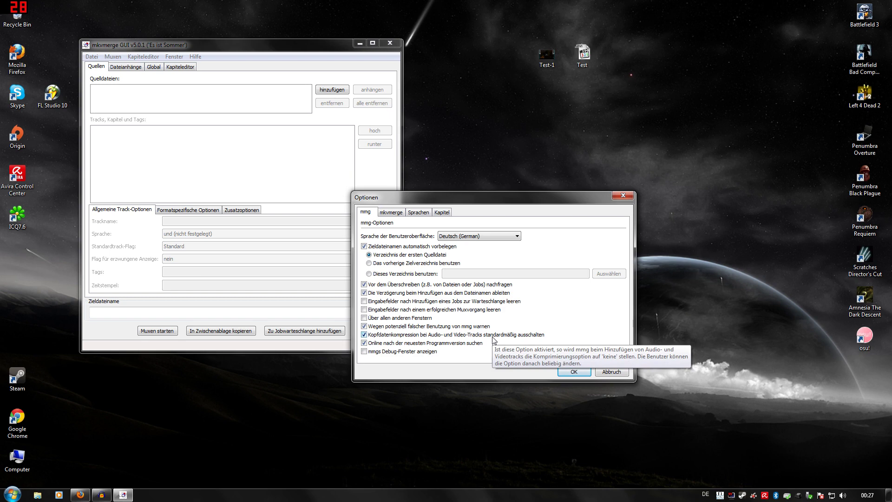
click(569, 372)
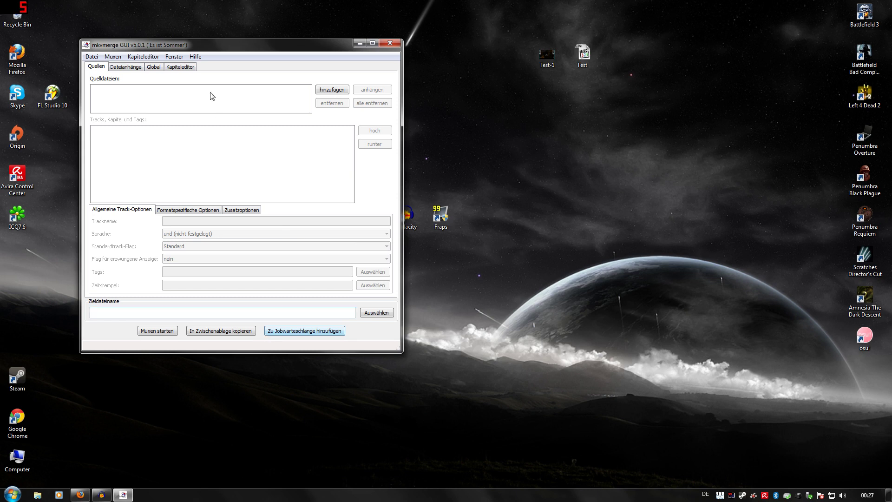
Step: Mux Test-1.m4v from the desktop into Test-1.mkv with the default target path, dismiss the finished report and close mkvmerge GUI
click(551, 66)
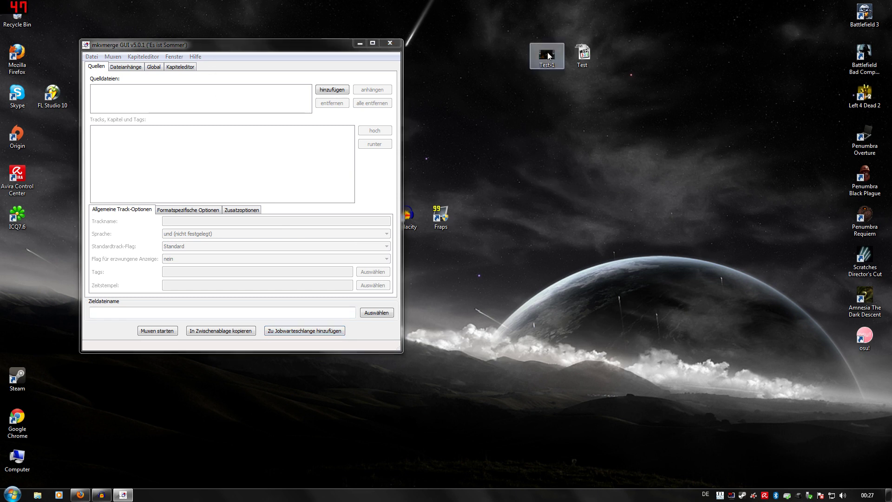
drag(548, 71, 175, 139)
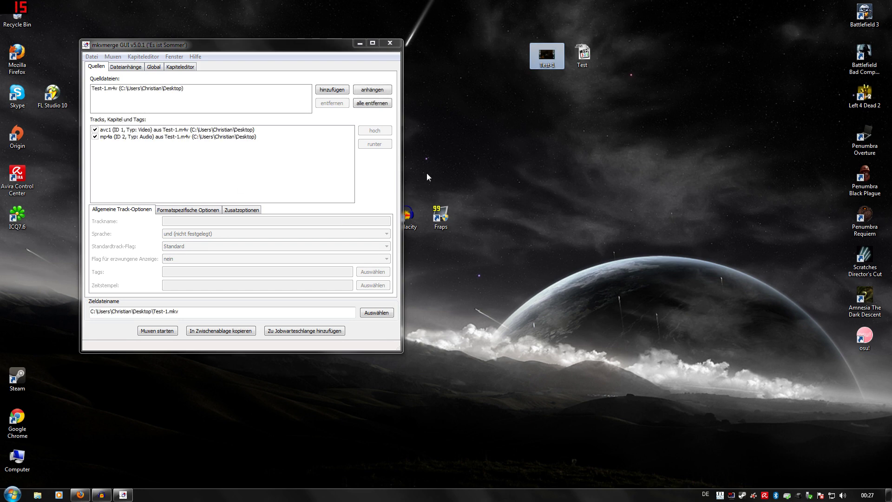
click(157, 330)
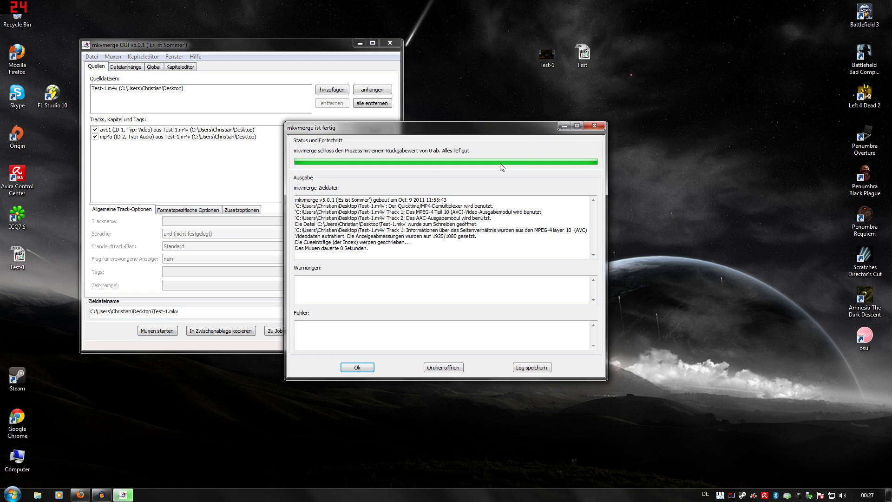
click(358, 367)
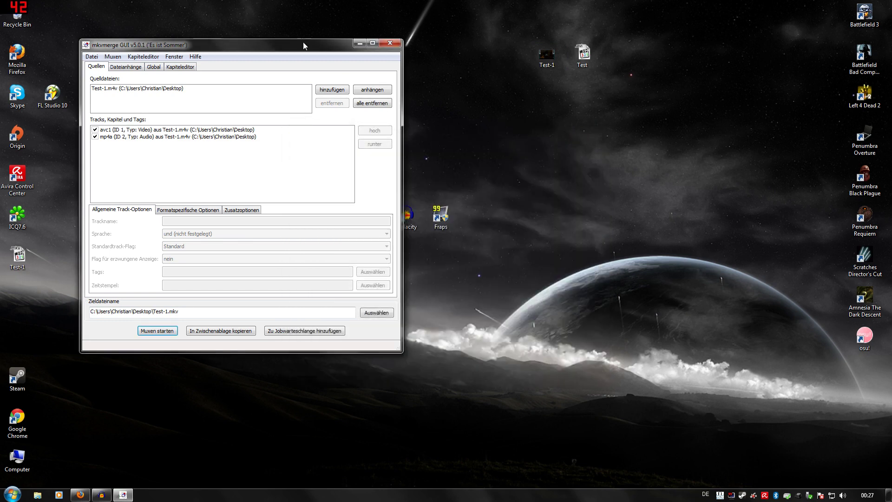
click(390, 42)
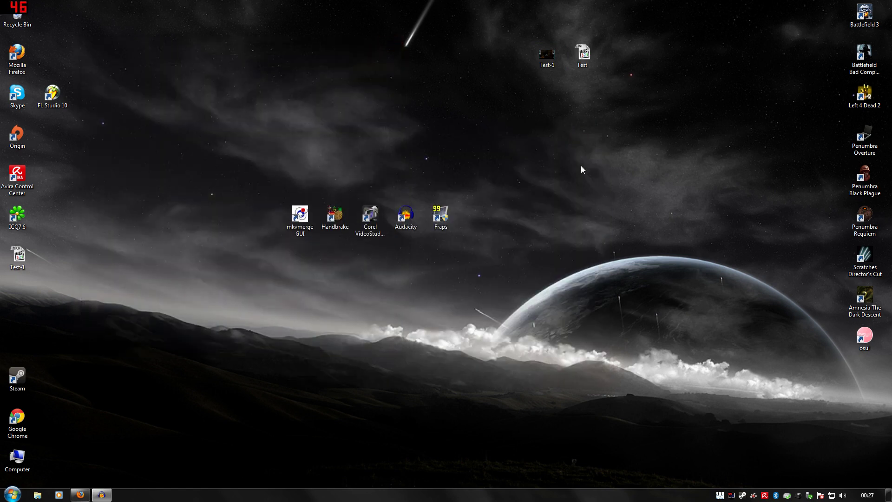
Step: Move Test-1.mkv beside Test-1.m4v on the desktop and put the original Test video in the Recycle Bin
drag(19, 257, 511, 56)
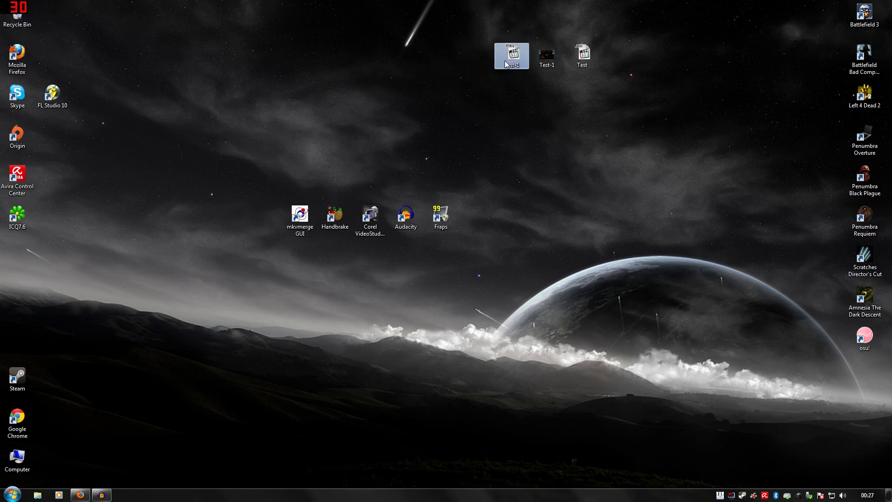
right_click(509, 57)
click(470, 128)
click(547, 55)
click(512, 55)
click(589, 55)
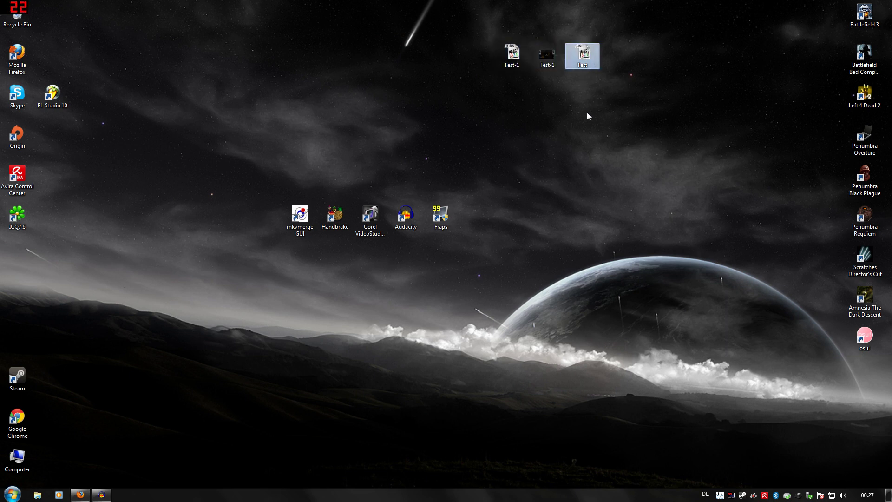
drag(586, 55, 17, 25)
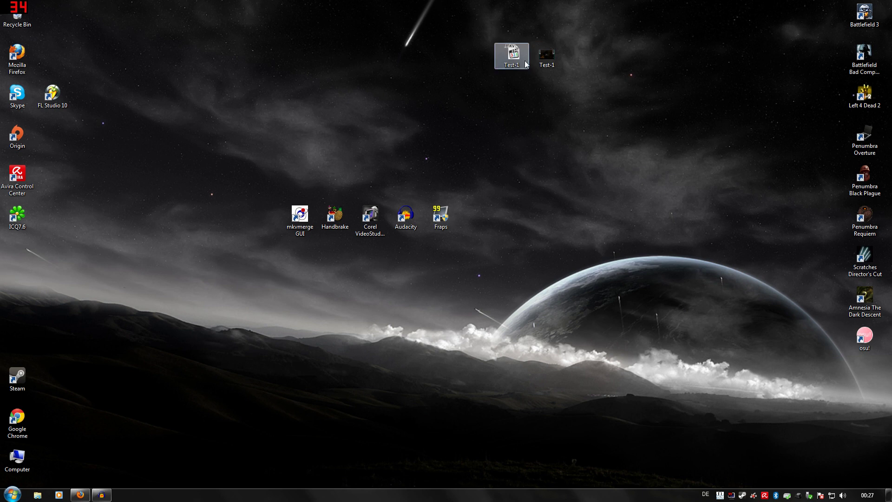
Step: Reposition Test-1.m4v above the Corel VideoStudio shortcut and Test-1.mkv above the Fraps shortcut
click(544, 57)
drag(369, 64, 371, 63)
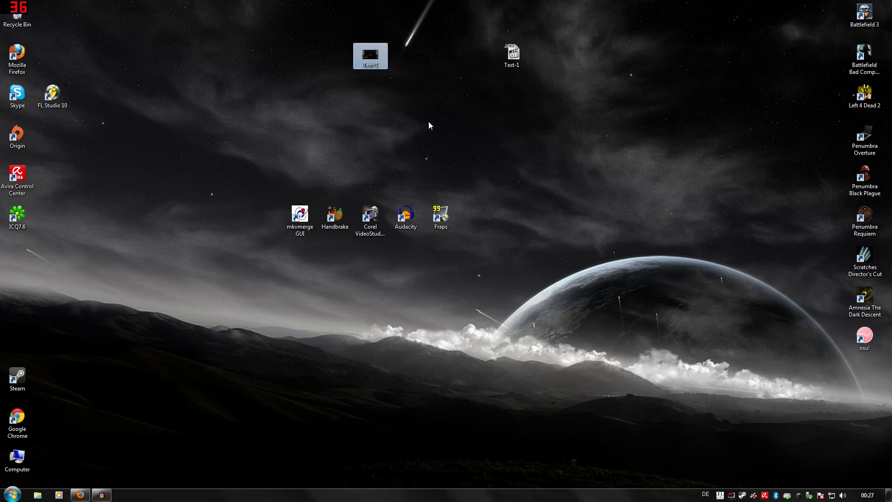
drag(511, 53, 440, 54)
Step: Check the file size in the properties of Test-1.m4v and select Test-1.mkv for comparison
click(372, 52)
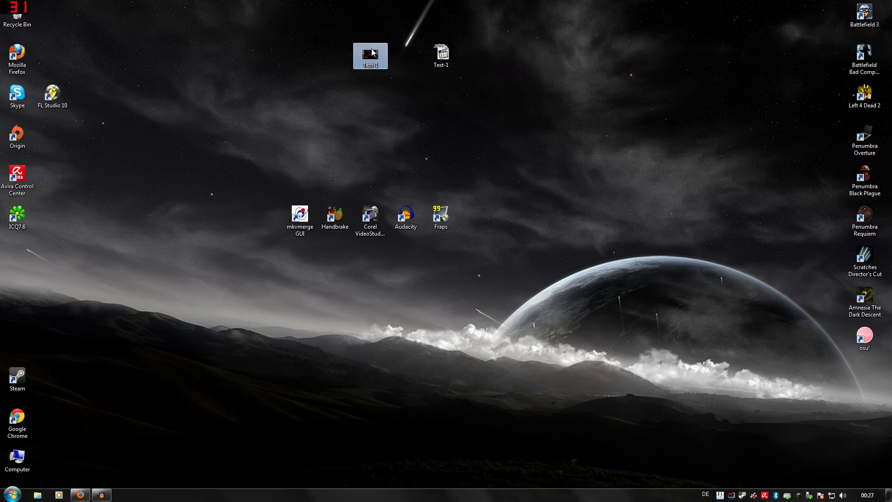
right_click(374, 58)
click(403, 261)
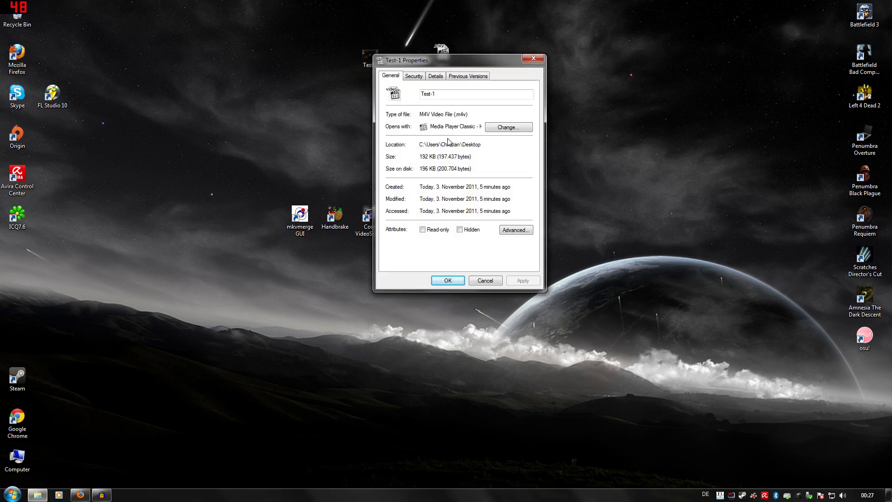
click(481, 281)
click(440, 56)
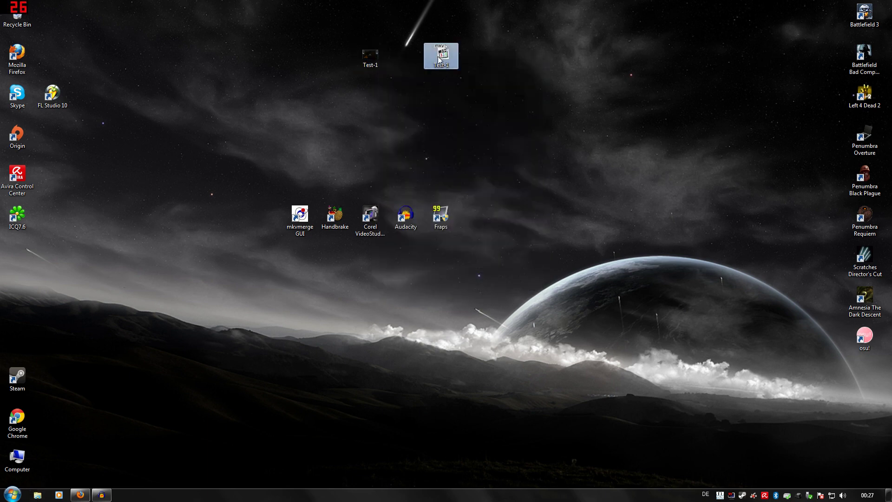
key(Left)
key(Right)
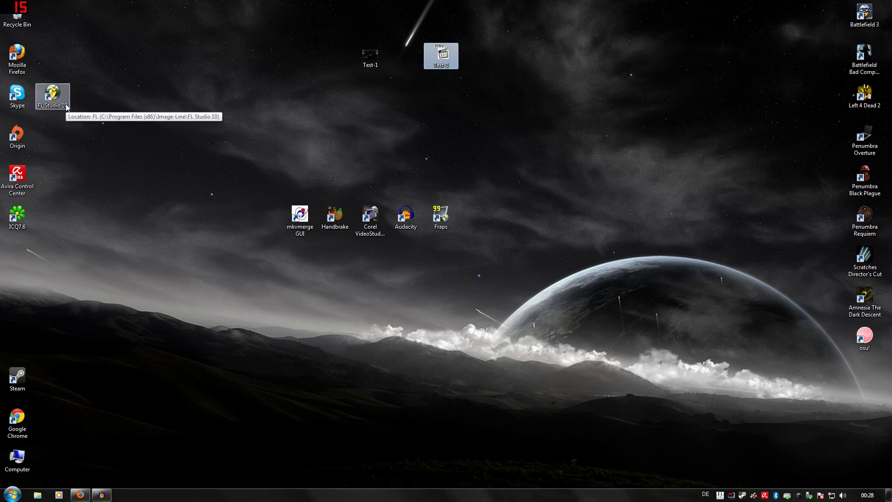
Step: Move Test-1.m4v to the other side of Test-1.mkv on the desktop and clear the selection
drag(366, 59, 415, 83)
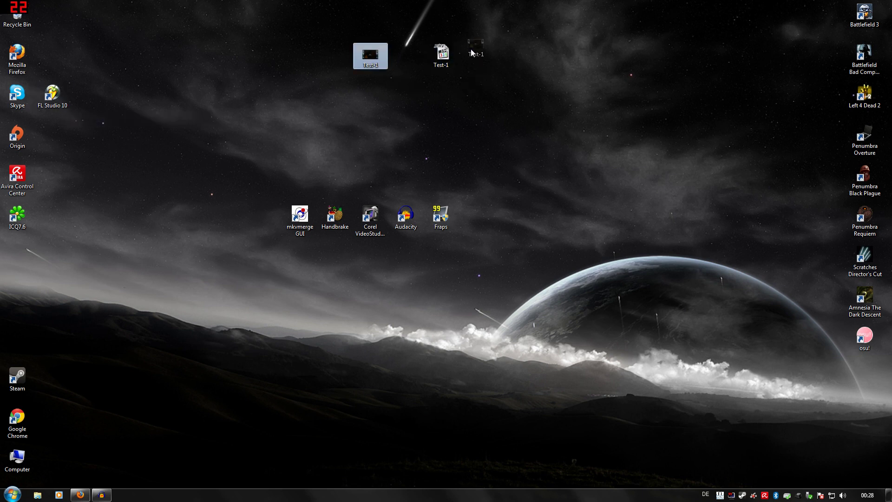
drag(470, 49, 471, 50)
click(477, 85)
drag(414, 45, 526, 71)
click(508, 161)
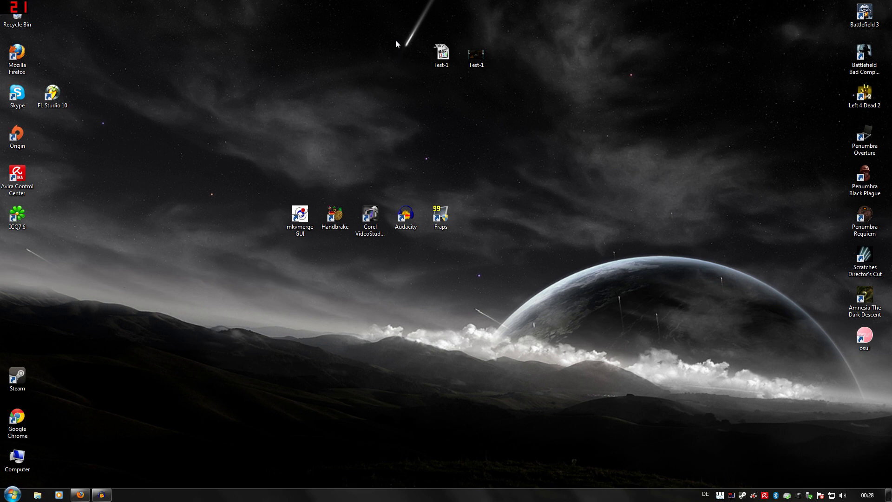
drag(407, 57, 528, 93)
click(415, 100)
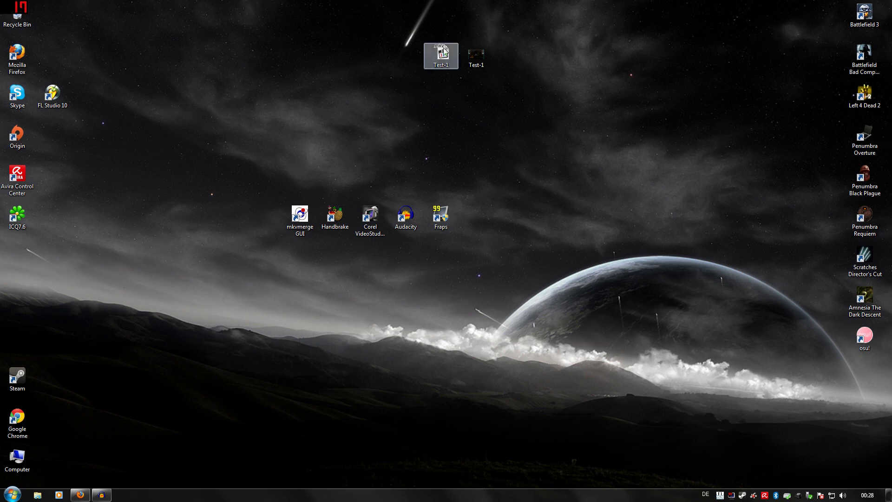
Step: Switch to Firefox, open YouTube's video upload page and view its file chooser, closing it without choosing a file
double_click(17, 55)
click(617, 23)
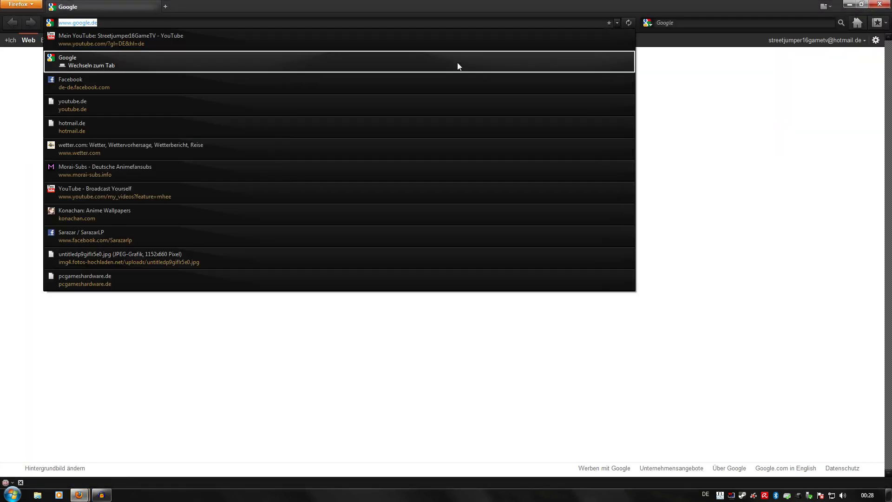
click(86, 34)
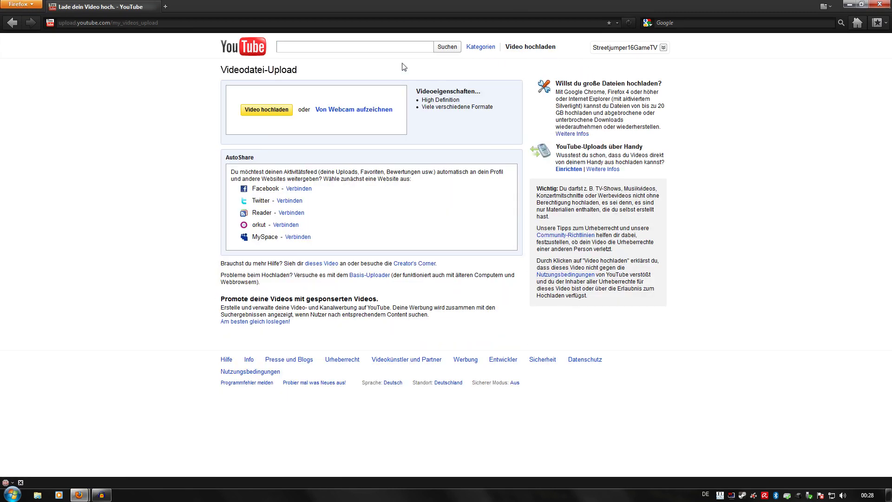
click(263, 111)
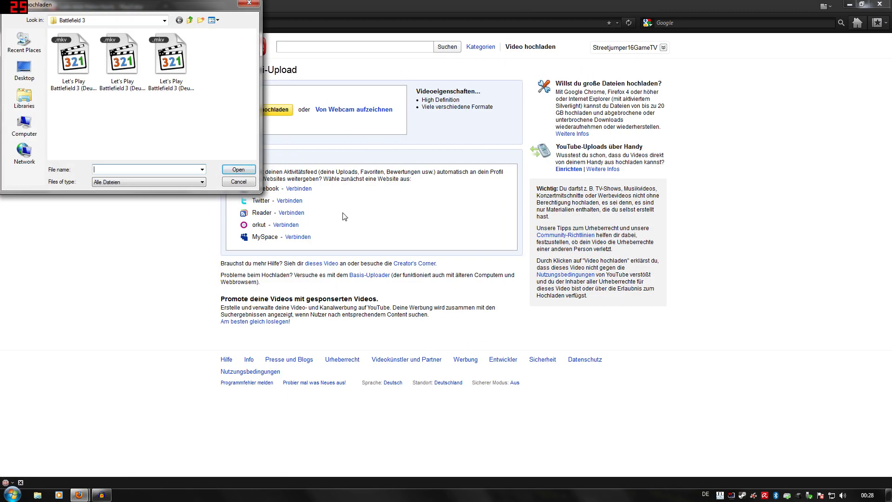
click(249, 3)
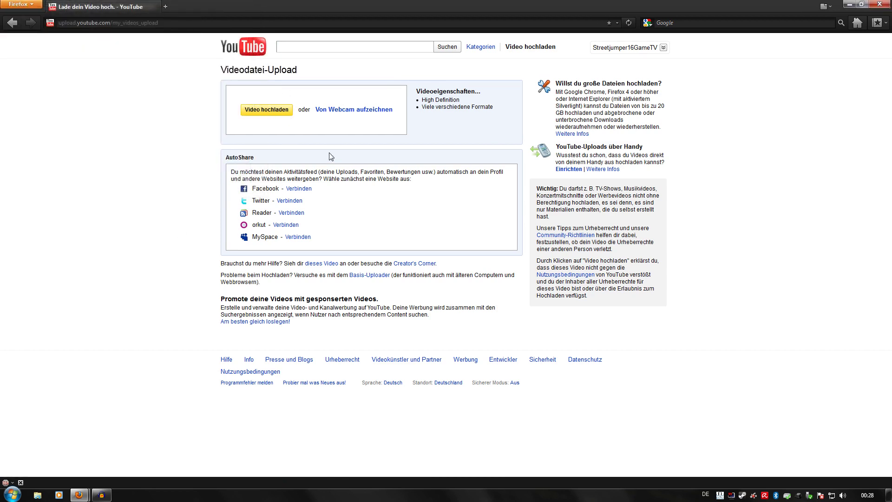
Step: Open the signed-in account's YouTube channel and follow the Maestrocoo1 entry in its channel comments to that channel
click(663, 48)
click(608, 68)
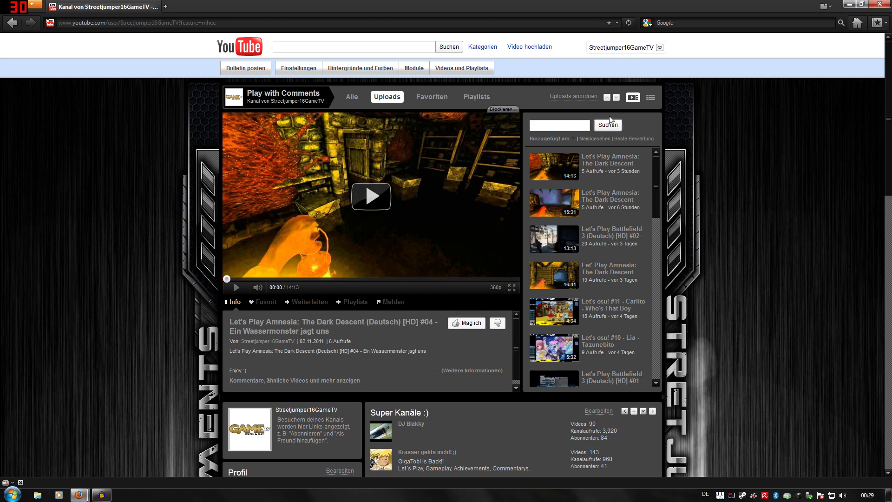
scroll(524, 342, down, 2)
scroll(524, 342, down, 10)
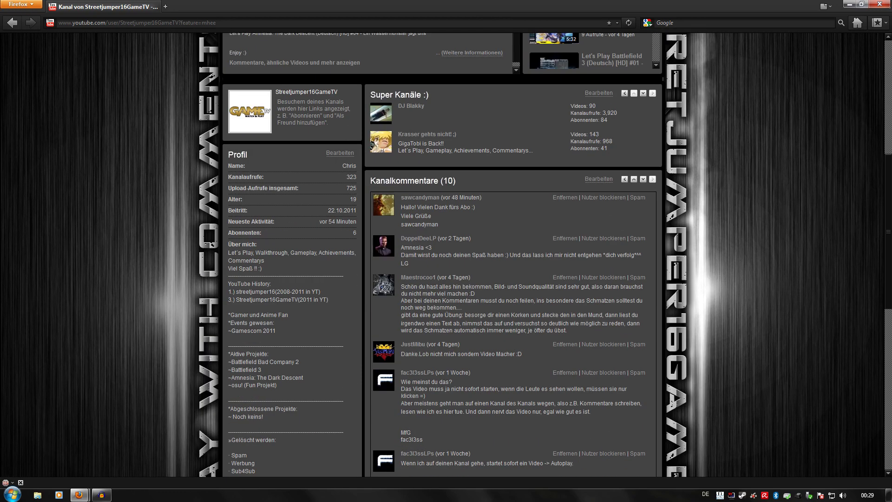
click(417, 279)
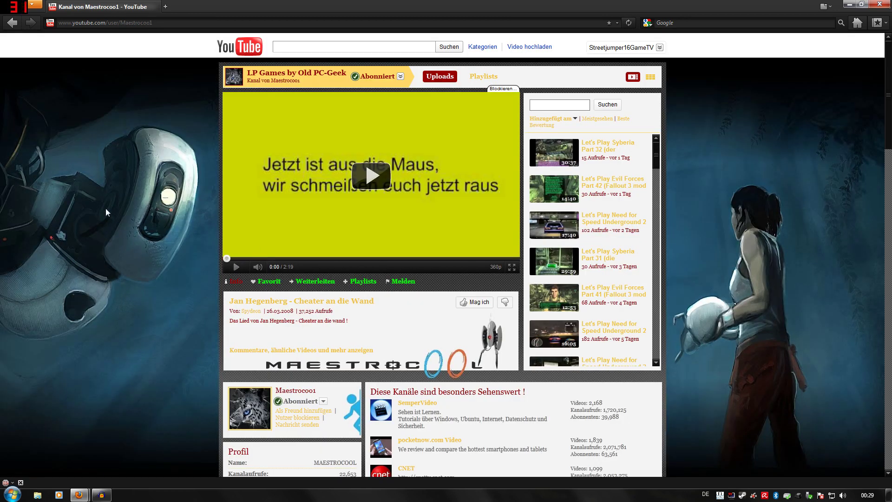
Step: Examine the Maestrocoo1 channel's profile, project list, recommended channels and comments
scroll(105, 218, down, 10)
scroll(131, 295, down, 2)
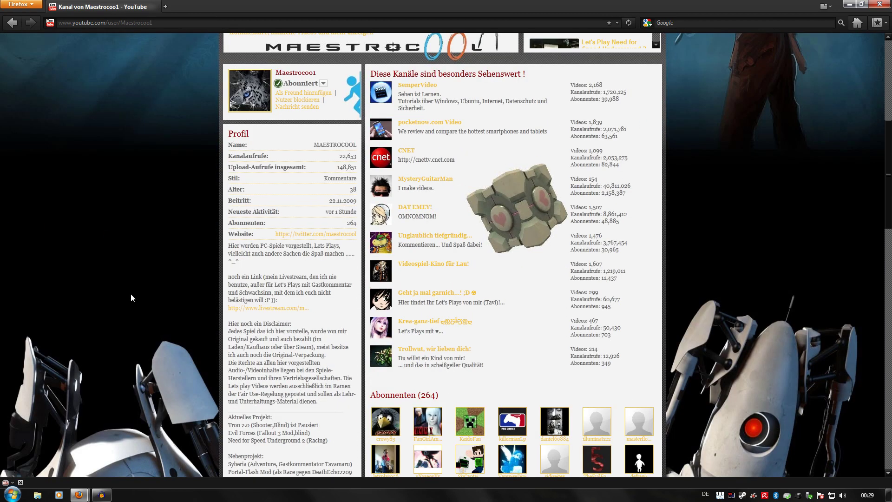
scroll(130, 294, up, 10)
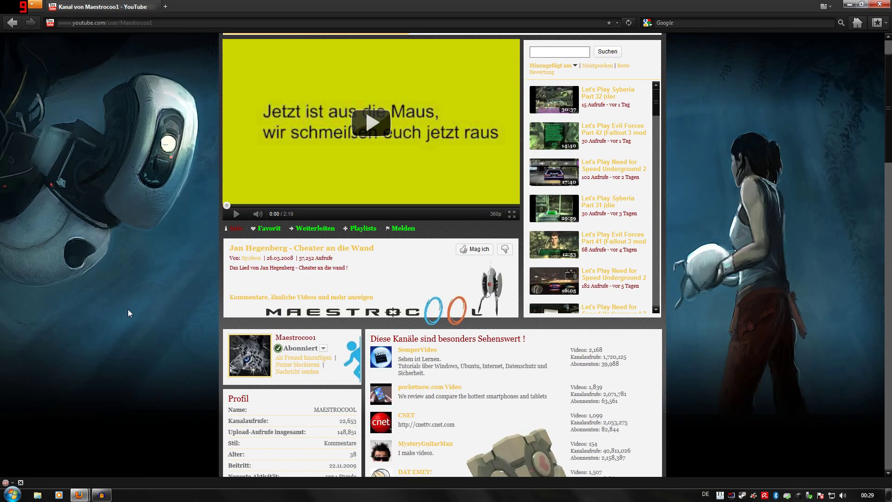
scroll(128, 308, up, 2)
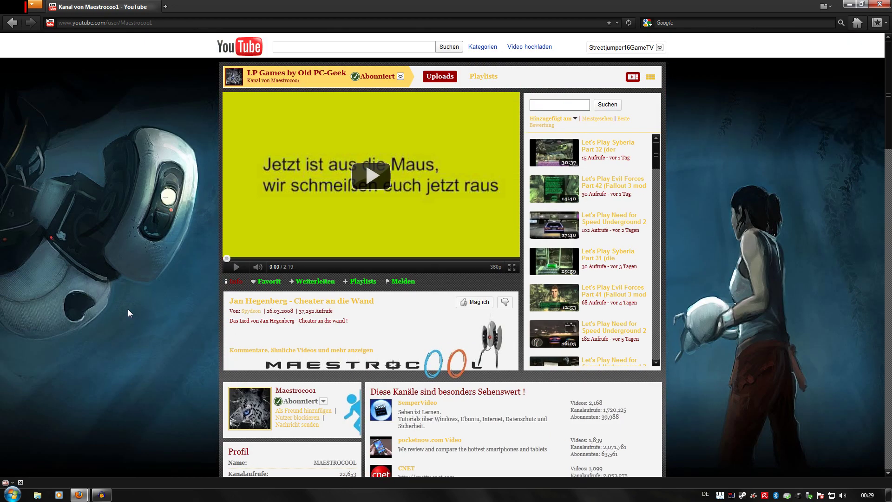
scroll(104, 177, down, 8)
scroll(103, 178, down, 12)
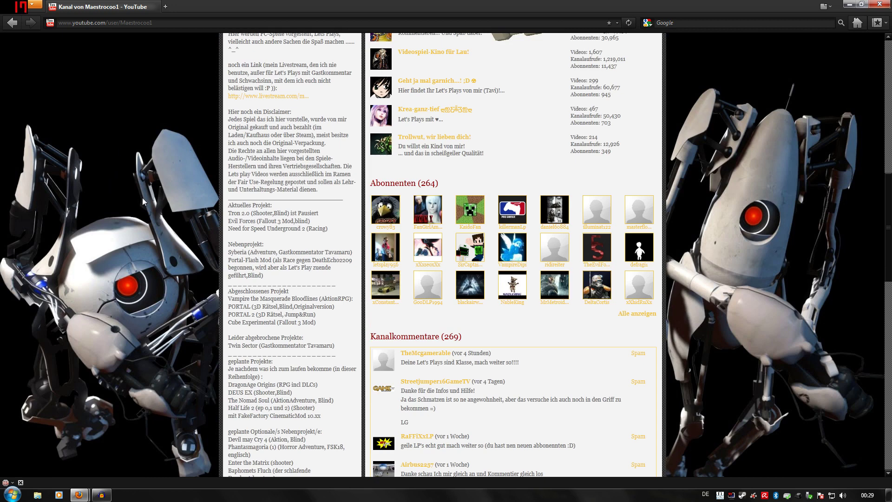
scroll(144, 237, up, 8)
scroll(144, 240, up, 12)
scroll(145, 239, down, 12)
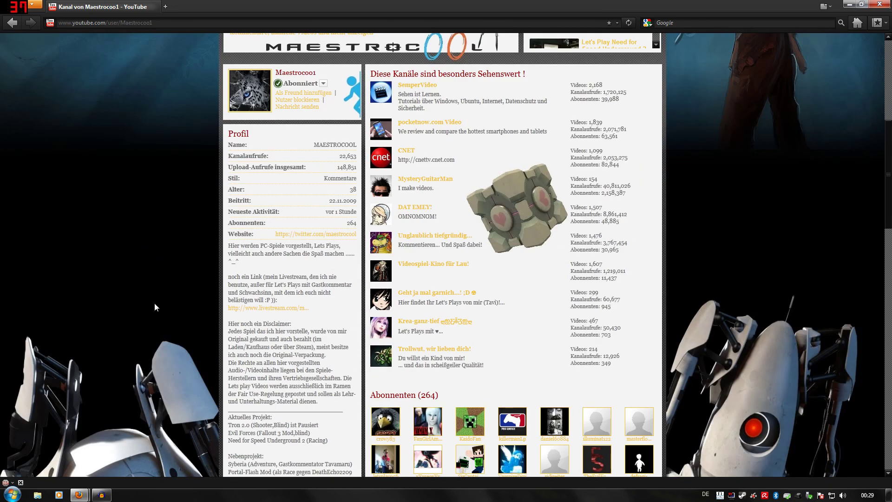
scroll(154, 304, up, 6)
scroll(155, 303, up, 6)
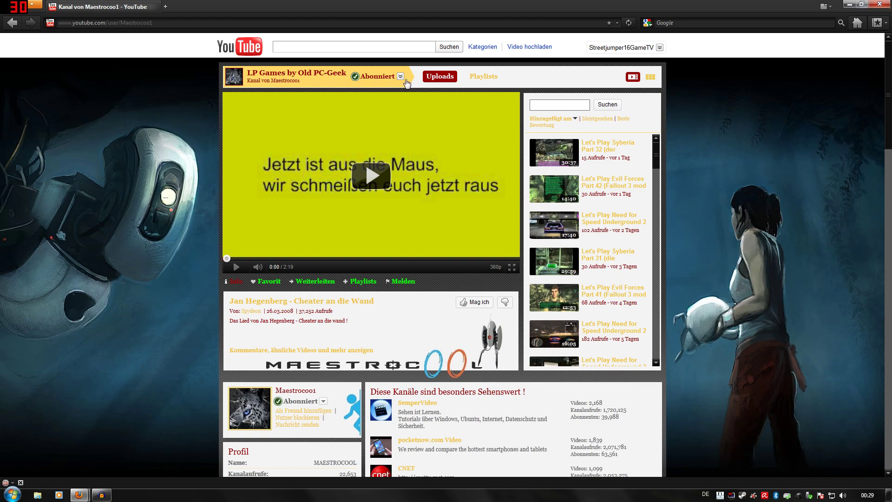
Step: Open the Maestrocoo1 tutorial on Videostudio XII, Handbrake and MKVmerge from the Favoriten playlist and highlight the key words in its title
click(659, 48)
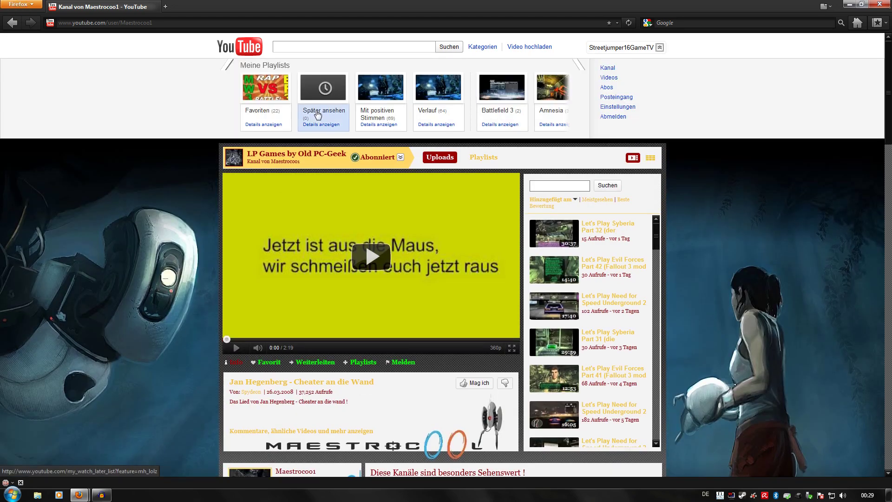
click(260, 111)
scroll(167, 214, down, 10)
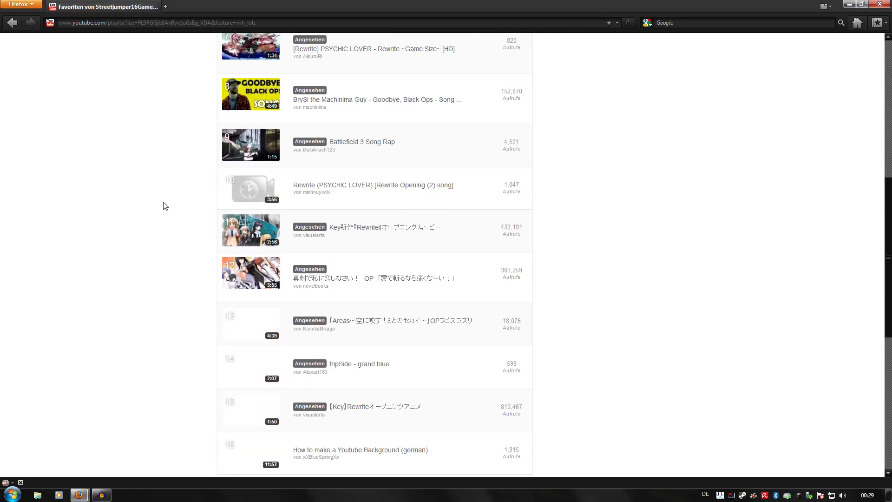
scroll(139, 243, down, 8)
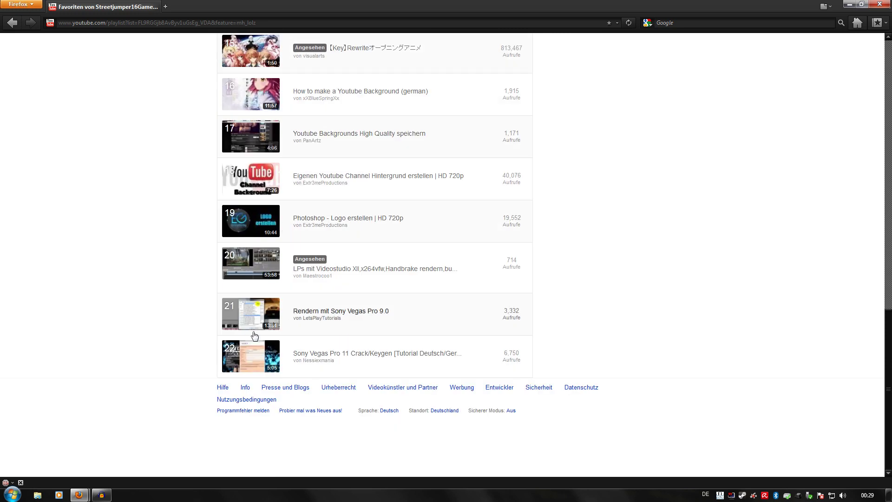
click(255, 266)
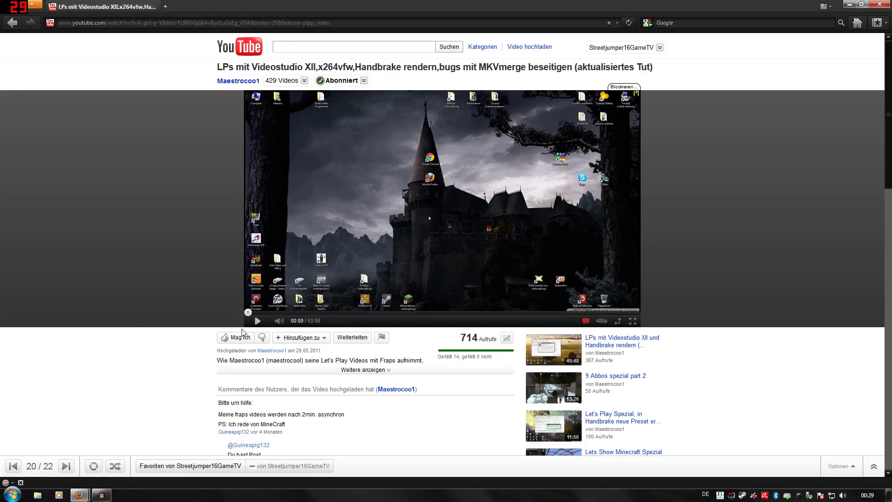
drag(236, 67, 494, 67)
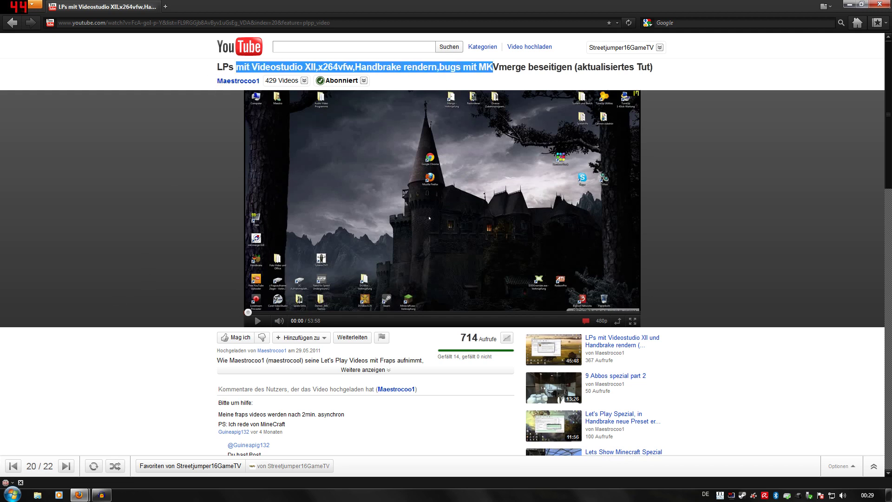
drag(526, 67, 472, 67)
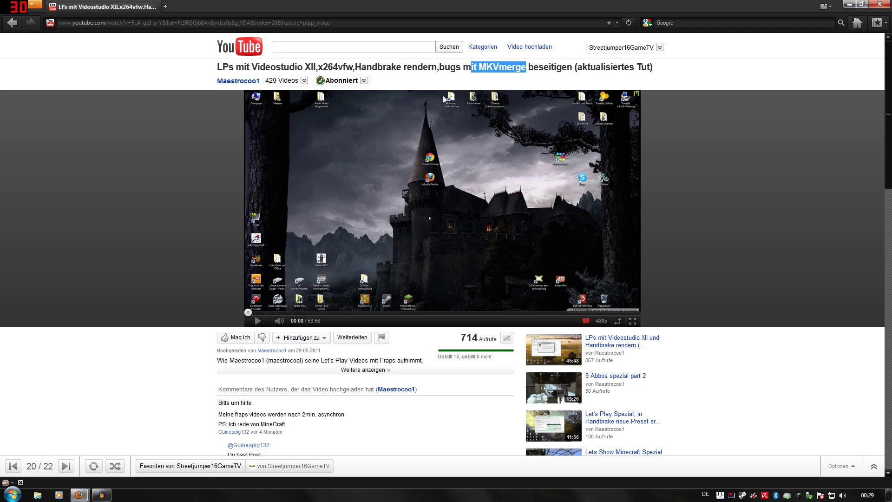
Step: Highlight the software name in the tutorial's title, look over the video page and its comments, and return to the desktop
click(258, 67)
drag(259, 67, 316, 67)
click(167, 150)
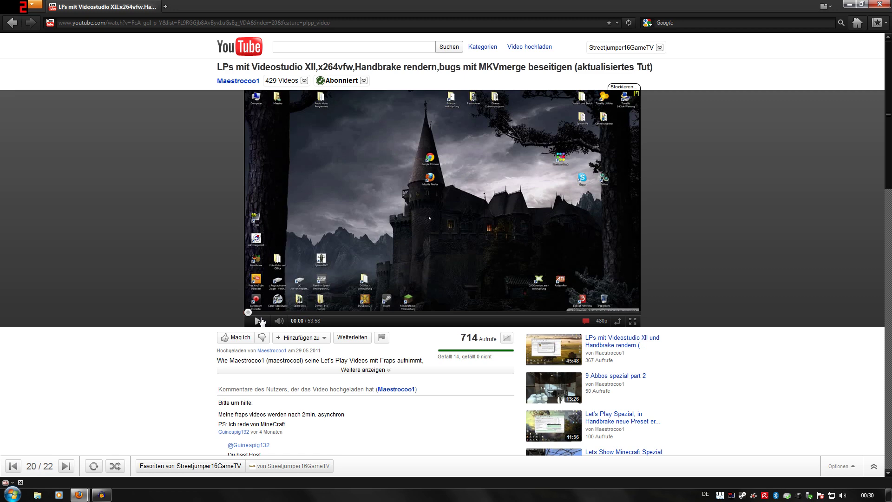
scroll(139, 311, down, 2)
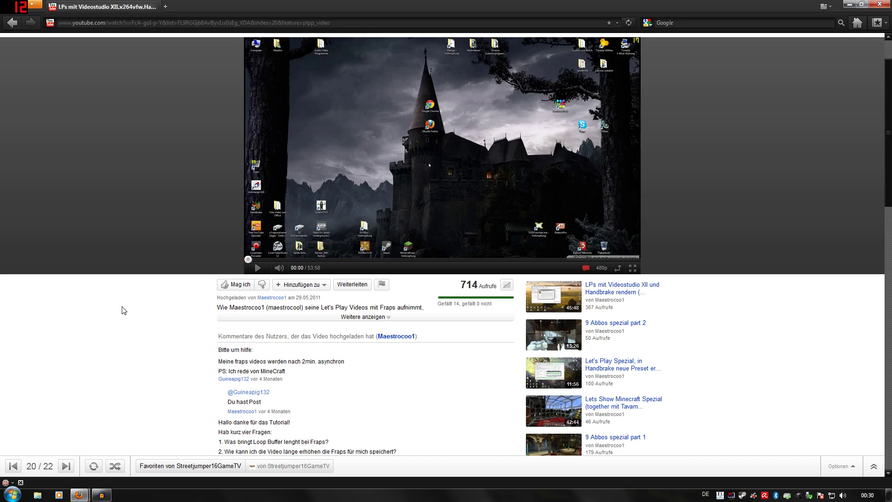
scroll(123, 310, up, 2)
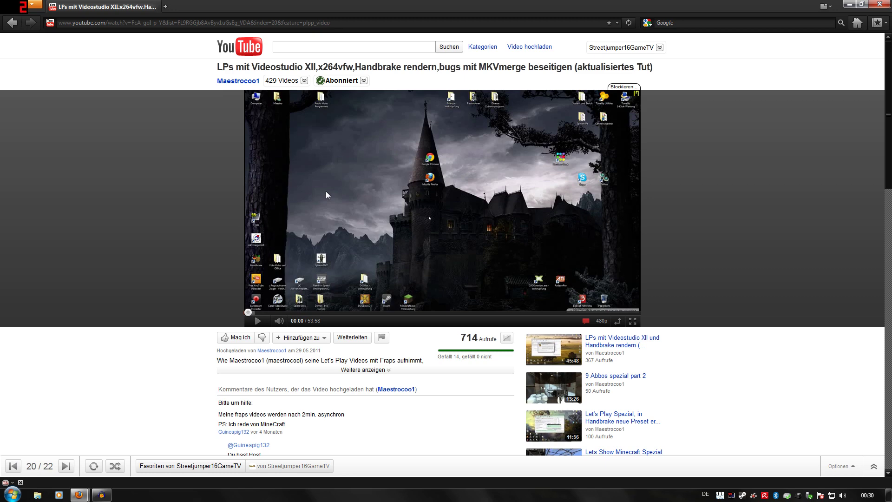
click(882, 7)
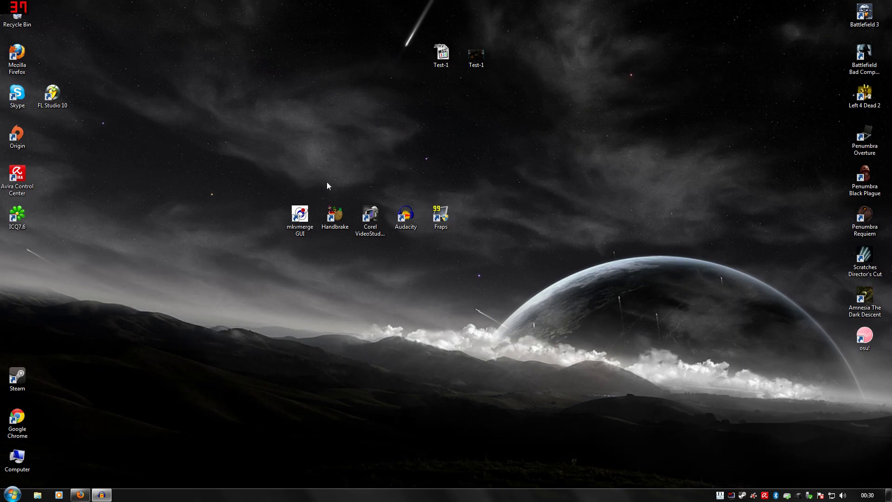
Step: Delete both Test-1 files from the desktop by moving them to the Recycle Bin
drag(413, 30, 530, 78)
mouse_move(437, 56)
mouse_down()
mouse_move(45, 41)
mouse_move(17, 17)
mouse_up()
drag(207, 98, 219, 197)
Step: Arrange the mkvmerge GUI, Handbrake and Corel VideoStudio shortcuts between ICQ7.6 and Steam, and the Audacity and Fraps shortcuts above FL Studio 10
click(294, 227)
drag(294, 227, 18, 331)
drag(330, 217, 42, 289)
drag(370, 219, 52, 259)
drag(398, 217, 63, 59)
drag(440, 211, 55, 17)
click(146, 68)
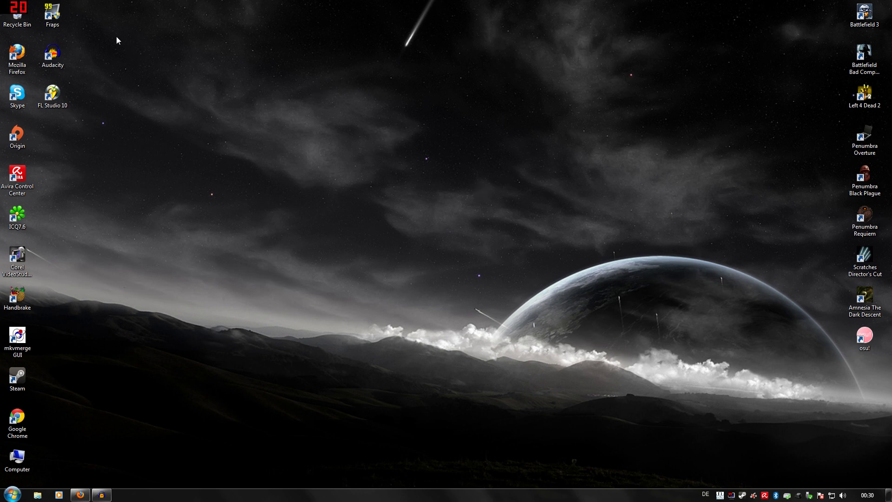
drag(91, 34, 840, 99)
drag(72, 3, 842, 102)
drag(75, 6, 839, 111)
drag(842, 107, 843, 108)
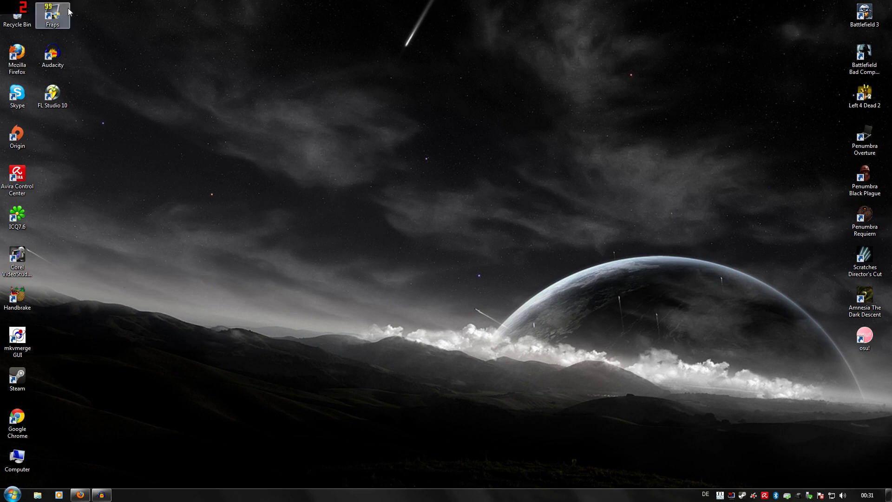
drag(74, 4, 126, 107)
drag(70, 2, 844, 97)
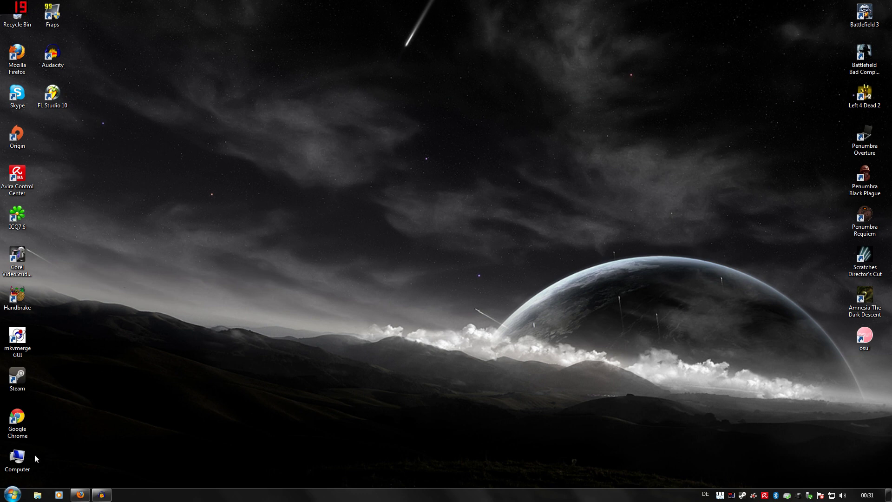
drag(35, 117, 111, 477)
drag(74, 6, 145, 157)
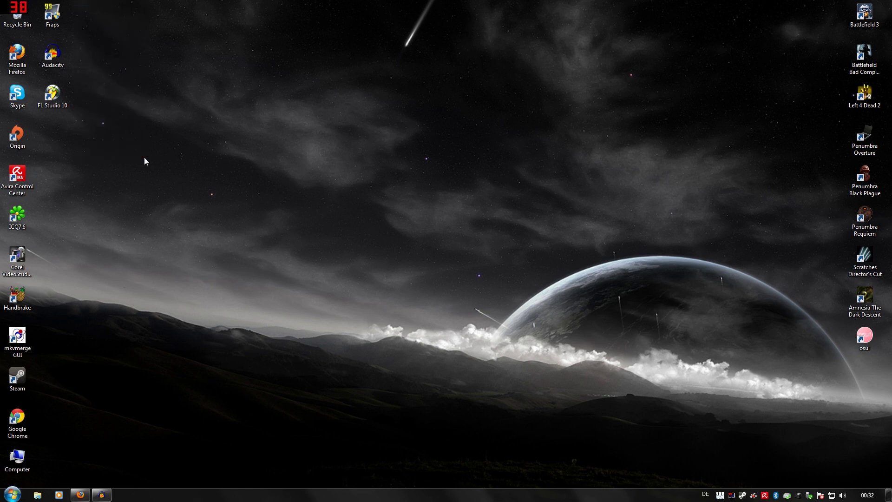